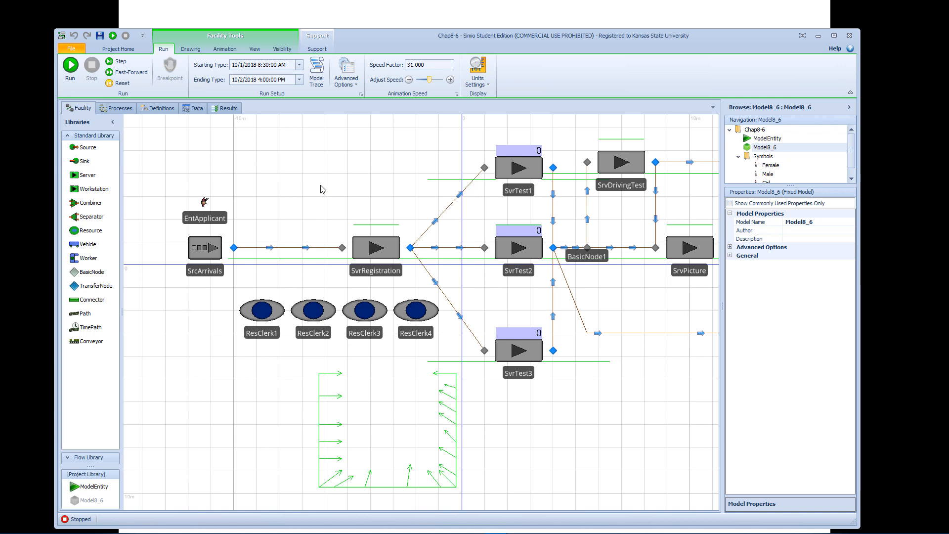
Add a new data table to the model and name it SchedTable.
click(194, 109)
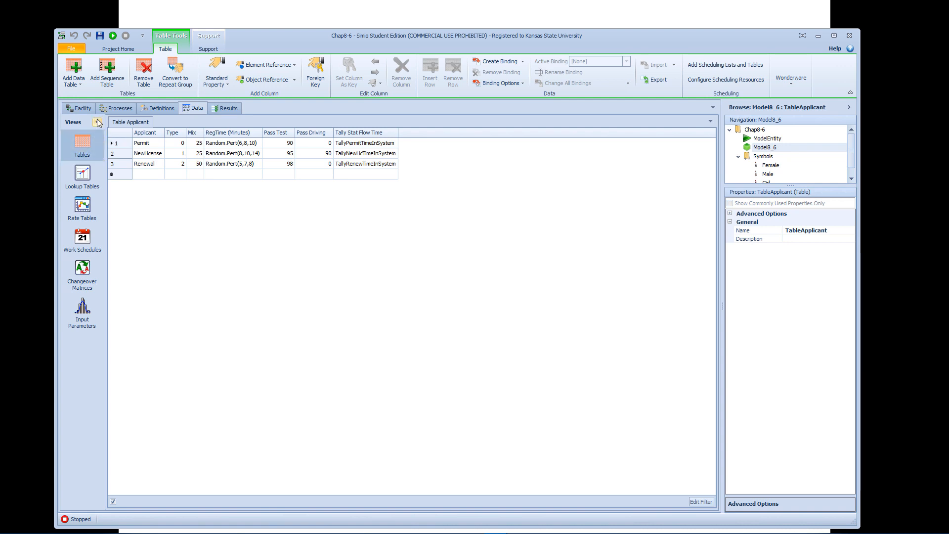
click(73, 68)
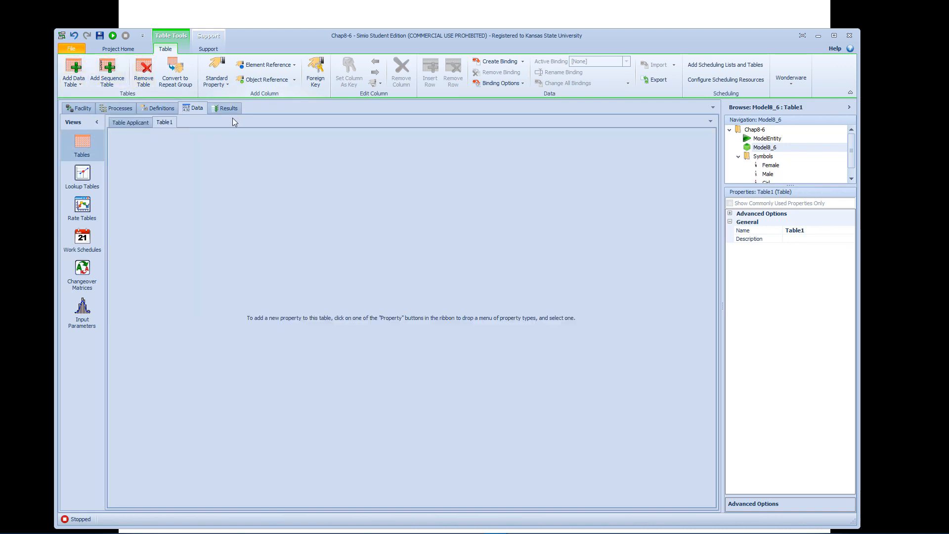
click(811, 230)
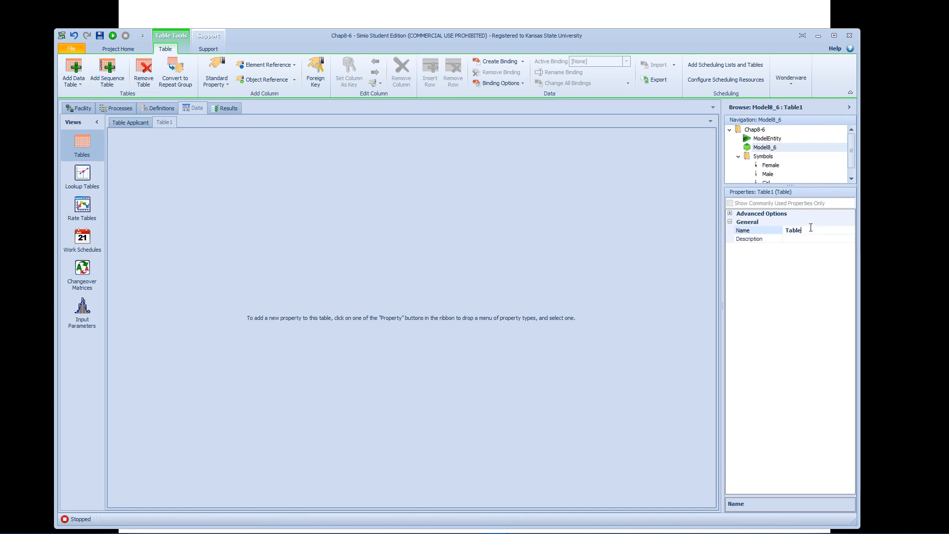
text(Sched)
key(Return)
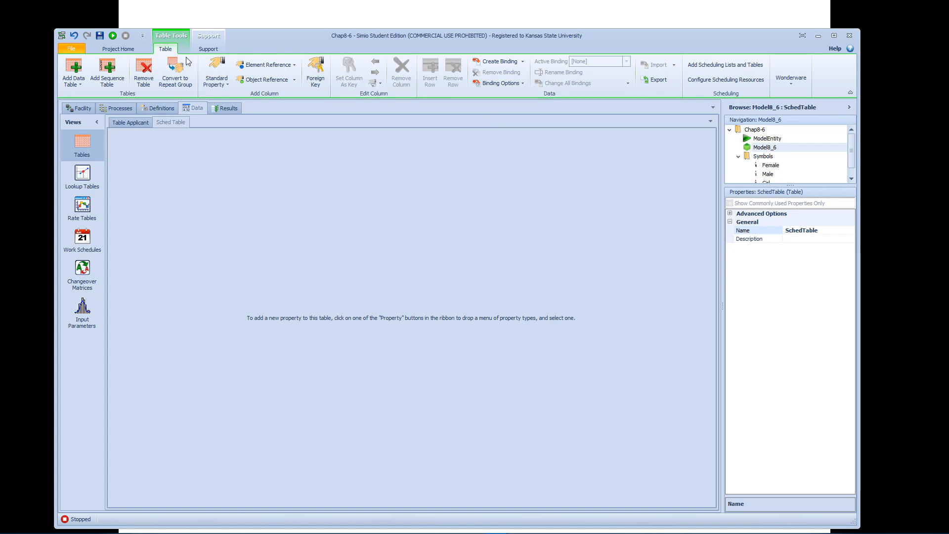
Add a DateTime standard property column to SchedTable and name it SchedTime.
click(229, 88)
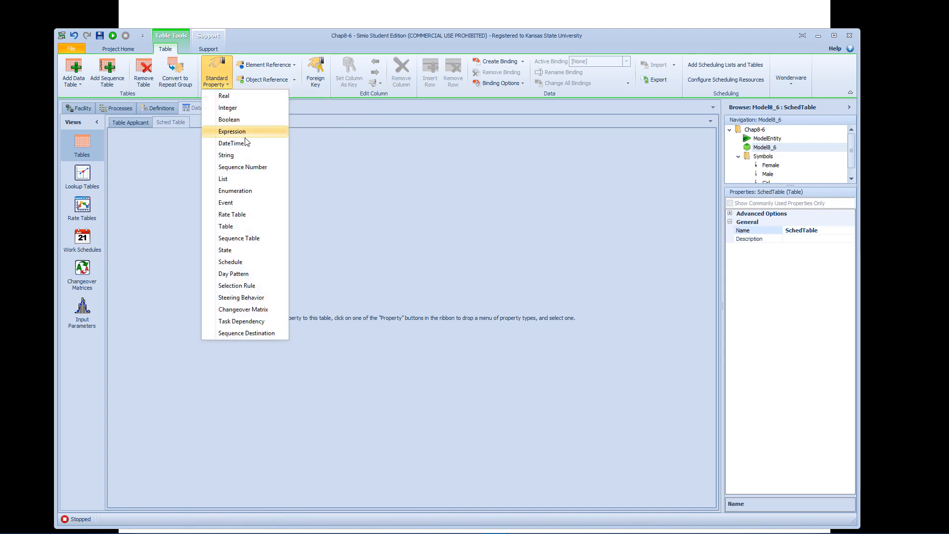
click(231, 143)
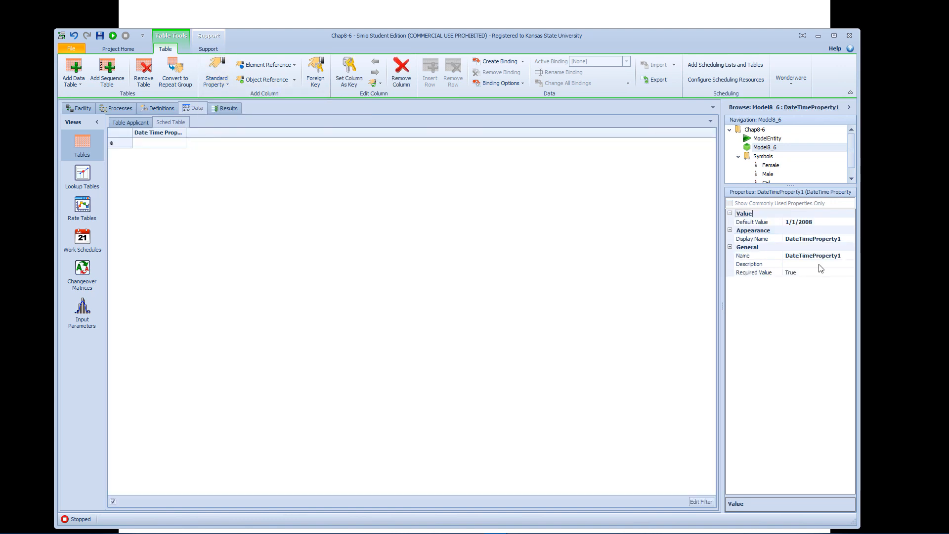
drag(843, 255, 766, 252)
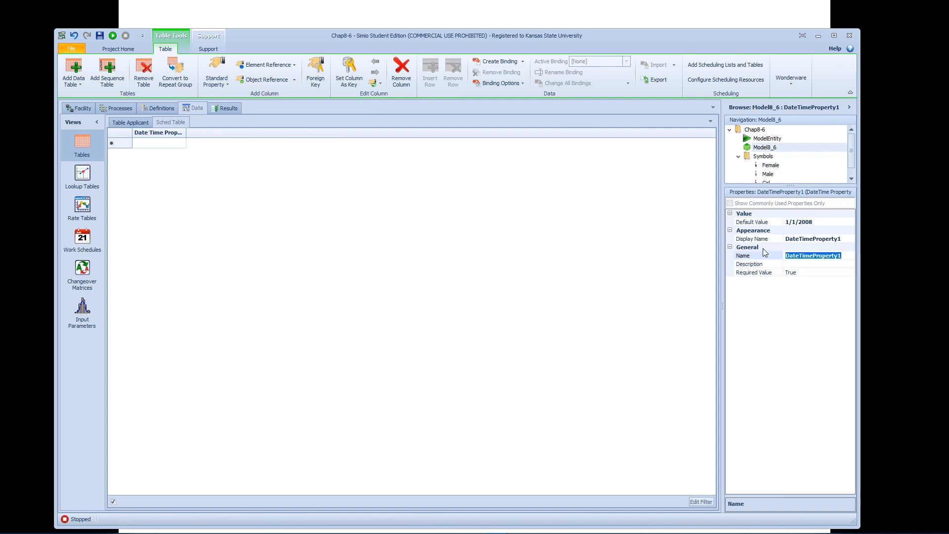
text(SchedT)
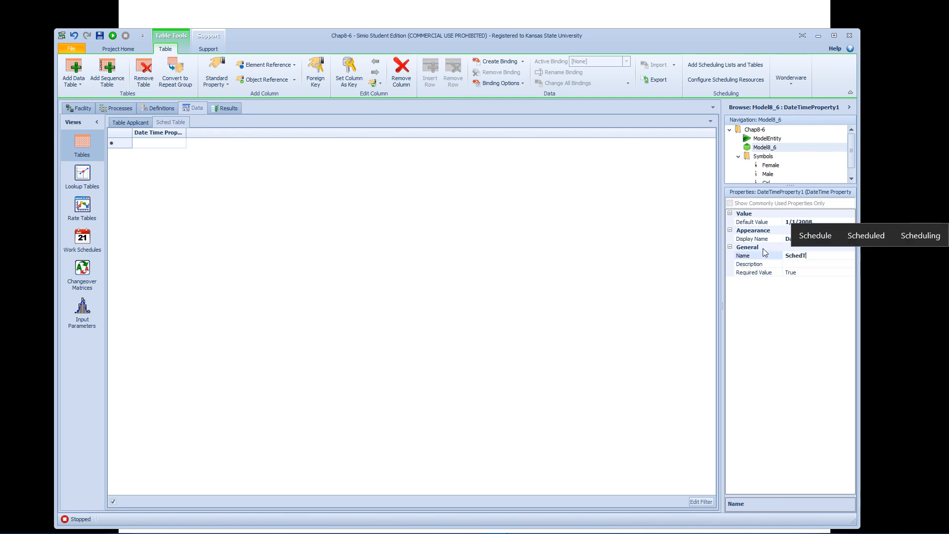
text(ime)
key(Return)
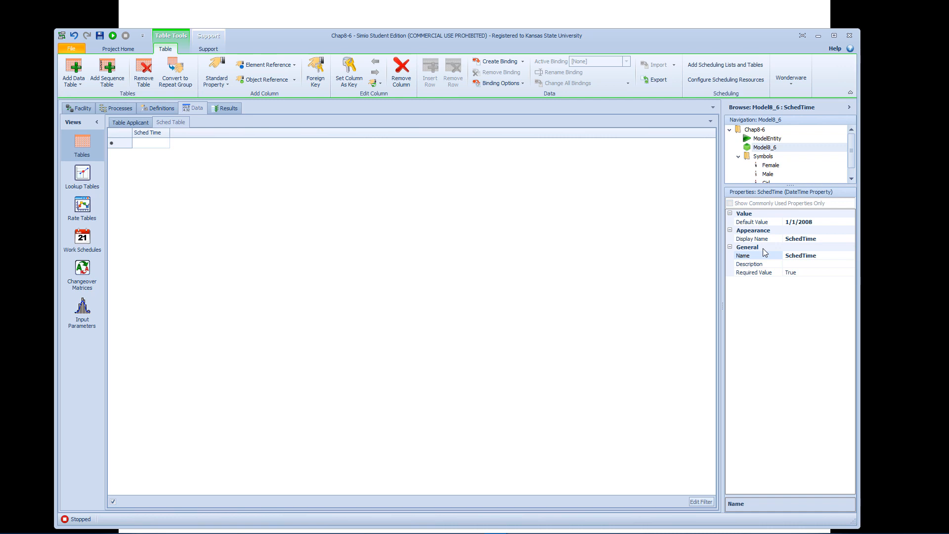
Enter 10/2/2018 8:30:00 AM as the scheduled time in the first row of SchedTable.
click(157, 143)
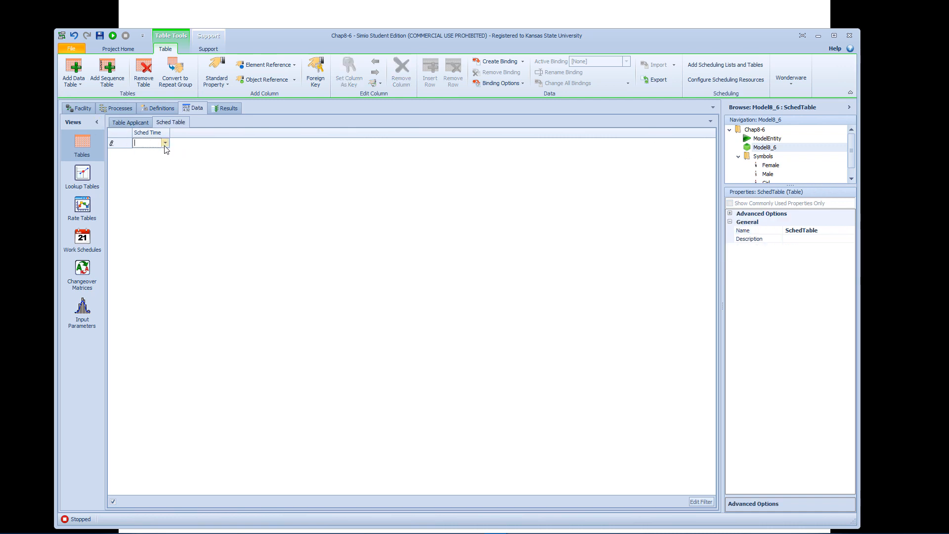
click(165, 143)
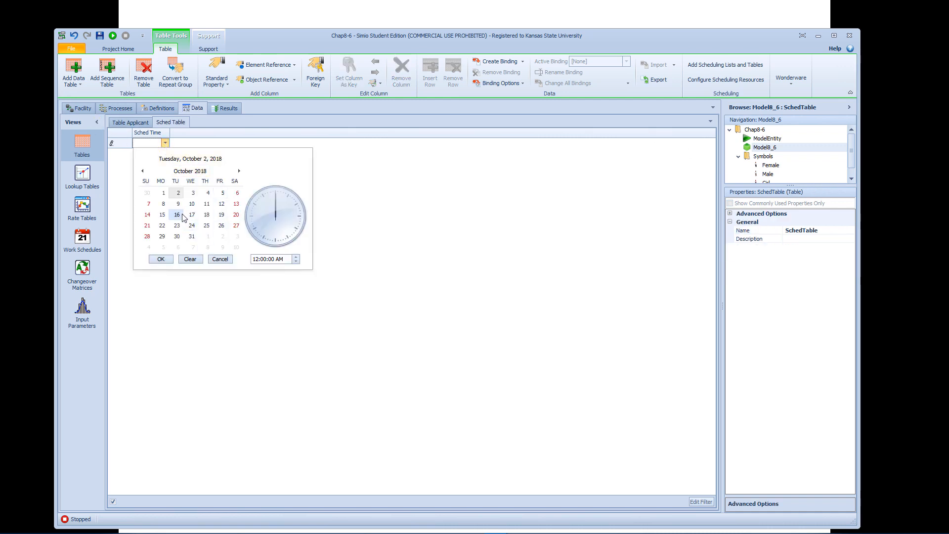
click(222, 226)
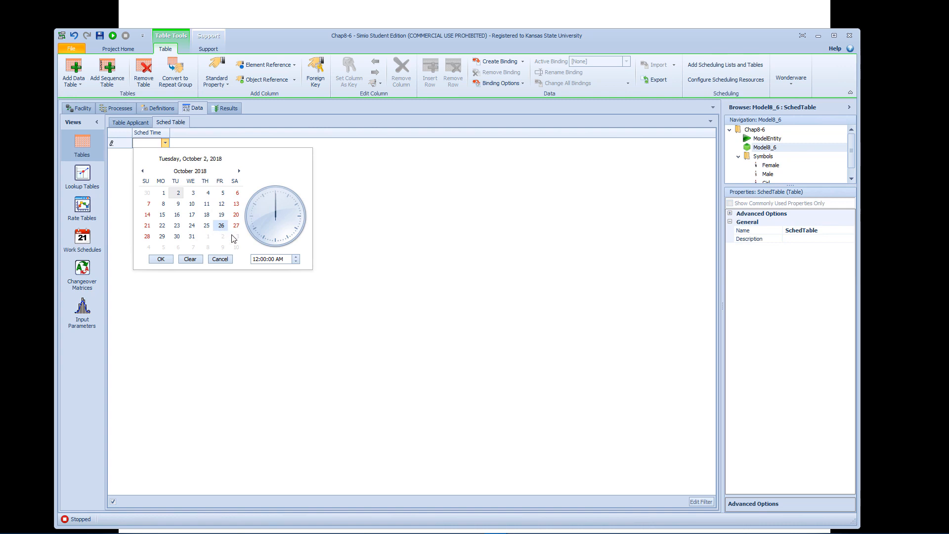
click(260, 259)
text(8)
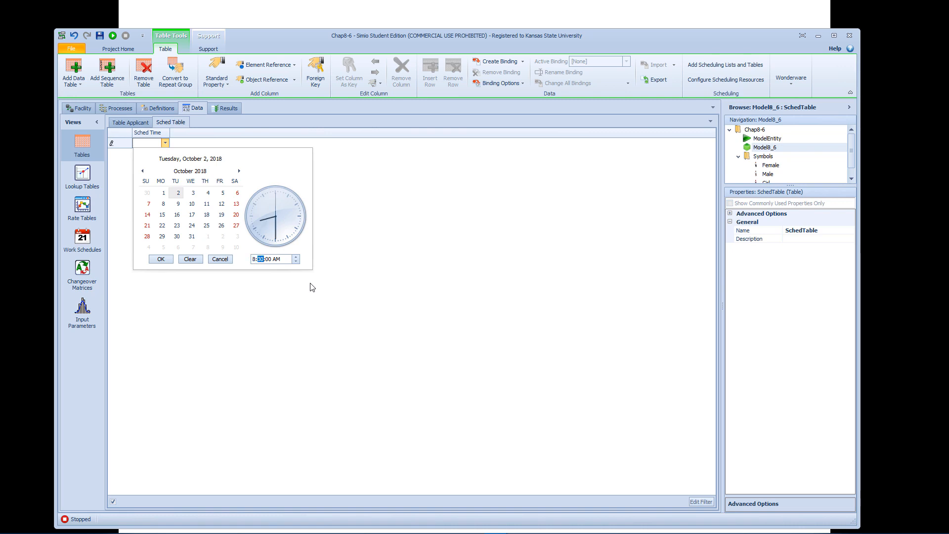
click(161, 259)
Enter 10/2/2018 9:00:00 AM as the scheduled time in the second row.
click(160, 154)
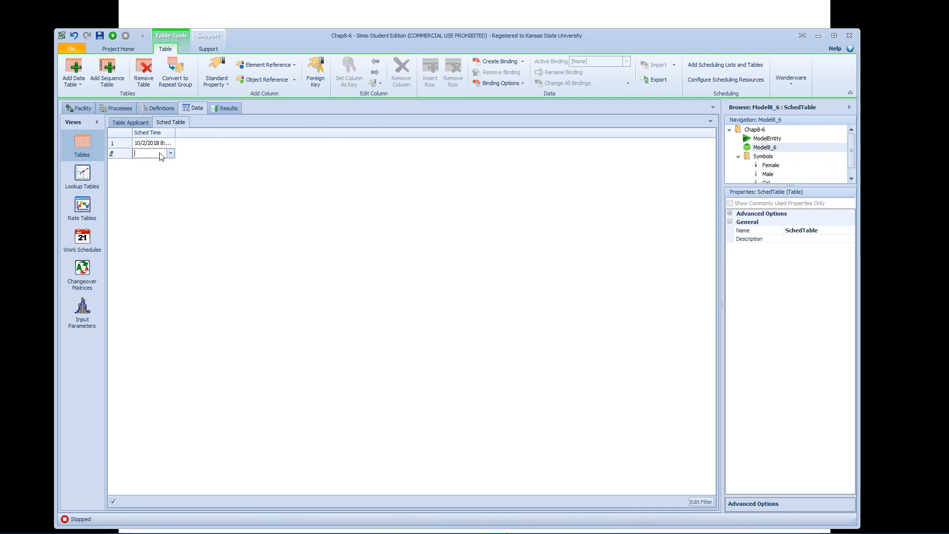
click(170, 154)
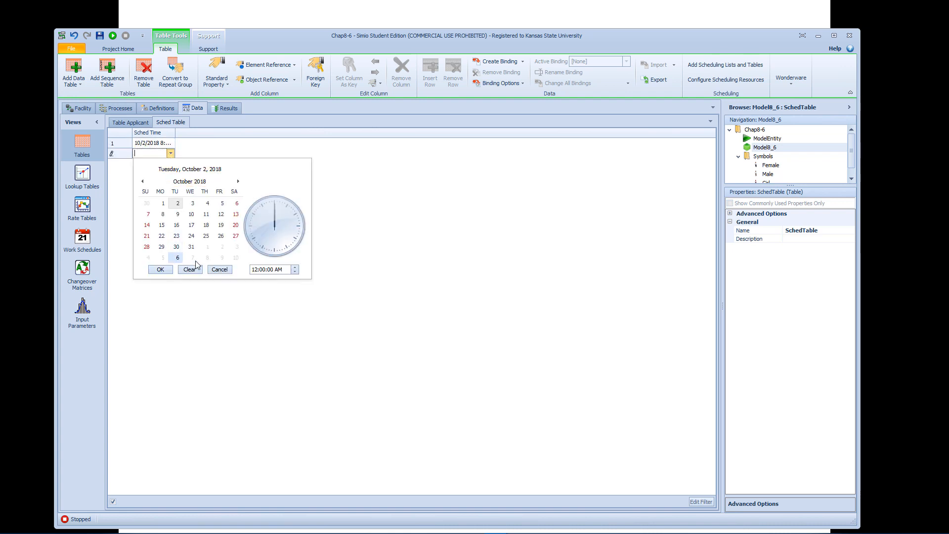
click(262, 270)
text(9)
click(161, 270)
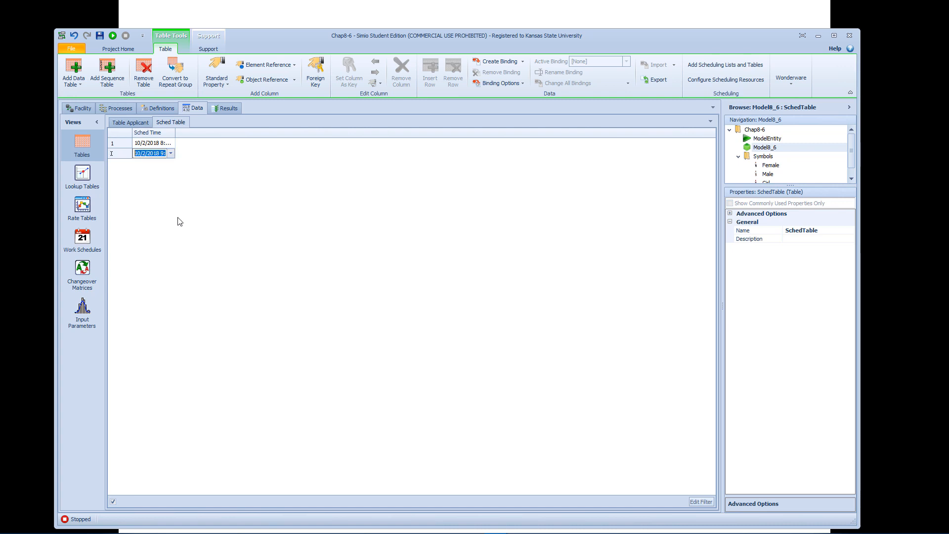
click(178, 201)
Enter 10/2/2018 9:30:00 AM as the scheduled time in the third row.
click(168, 166)
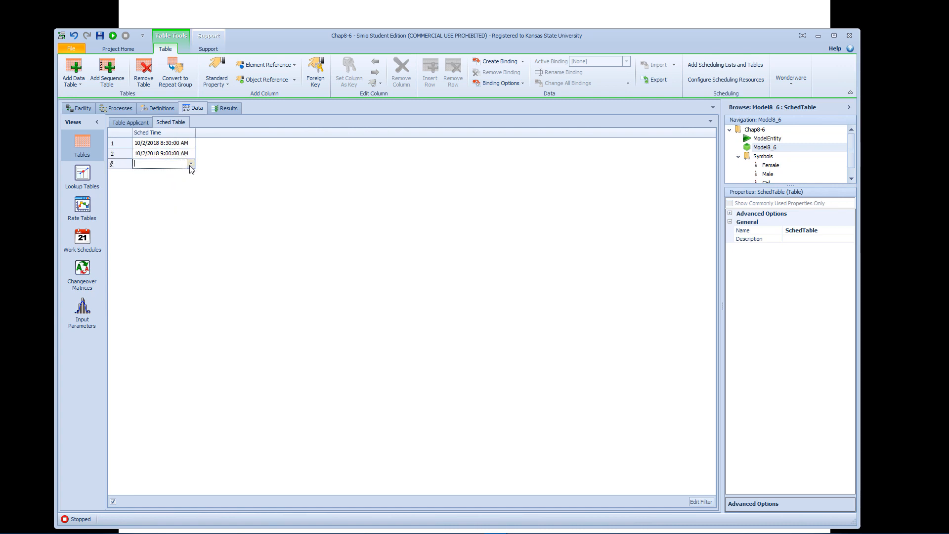
click(190, 165)
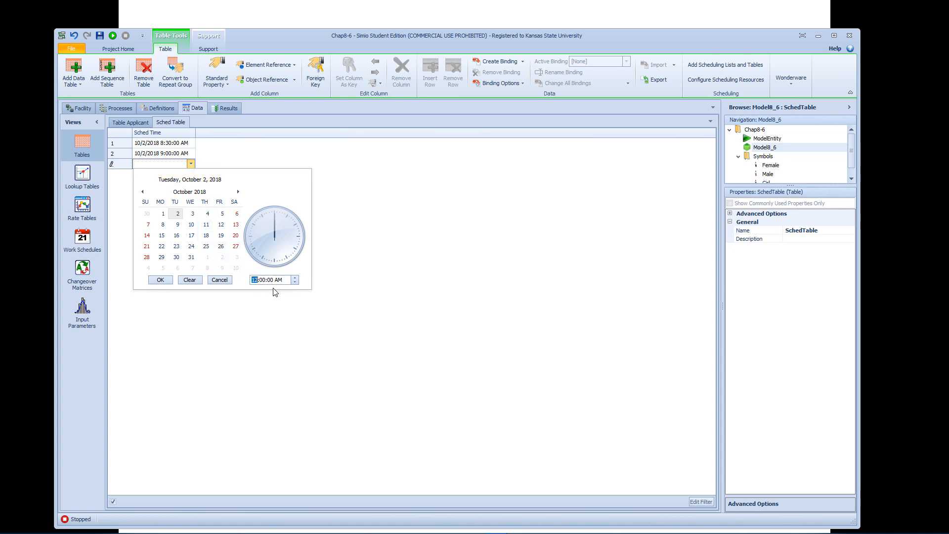
text(9)
key(Right)
click(161, 280)
Enter 10/2/2018 10:00:00 AM as the scheduled time in the fourth row.
click(177, 176)
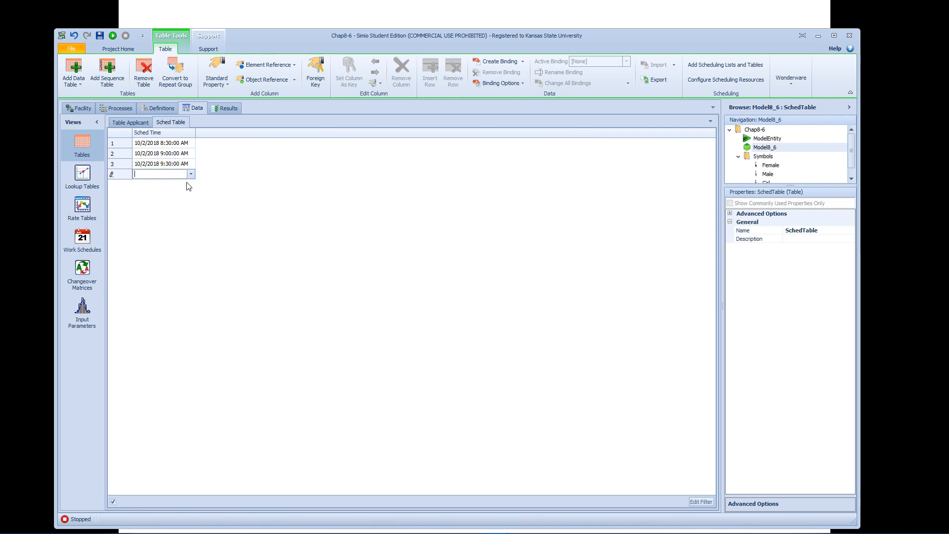
click(191, 175)
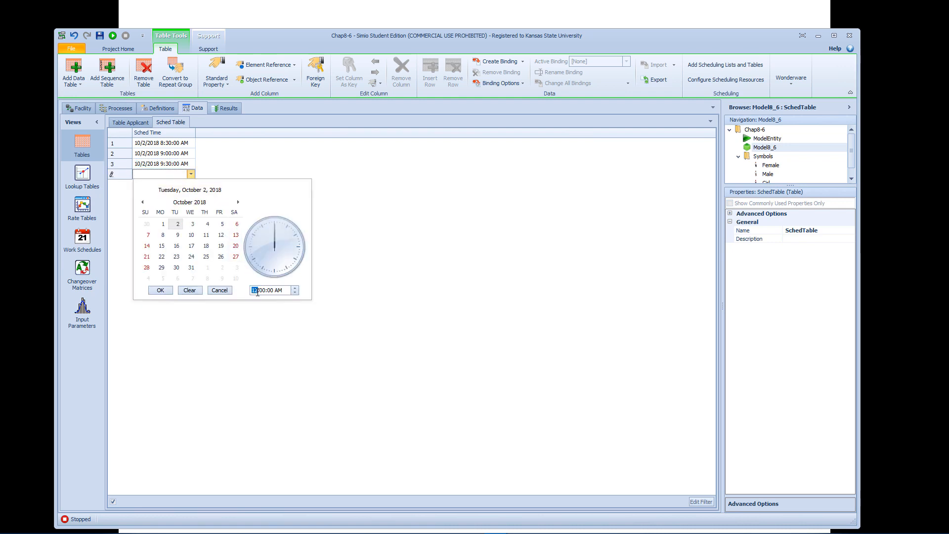
text(10)
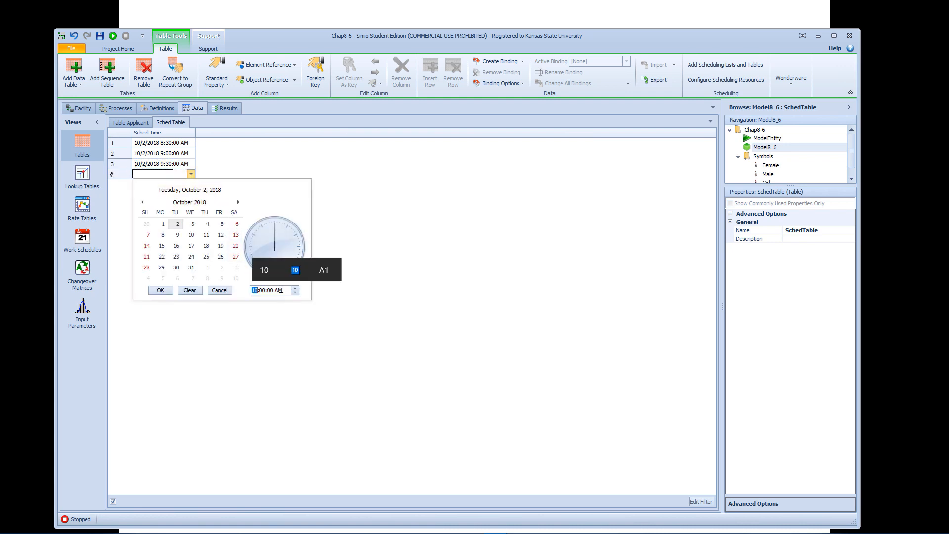
click(160, 290)
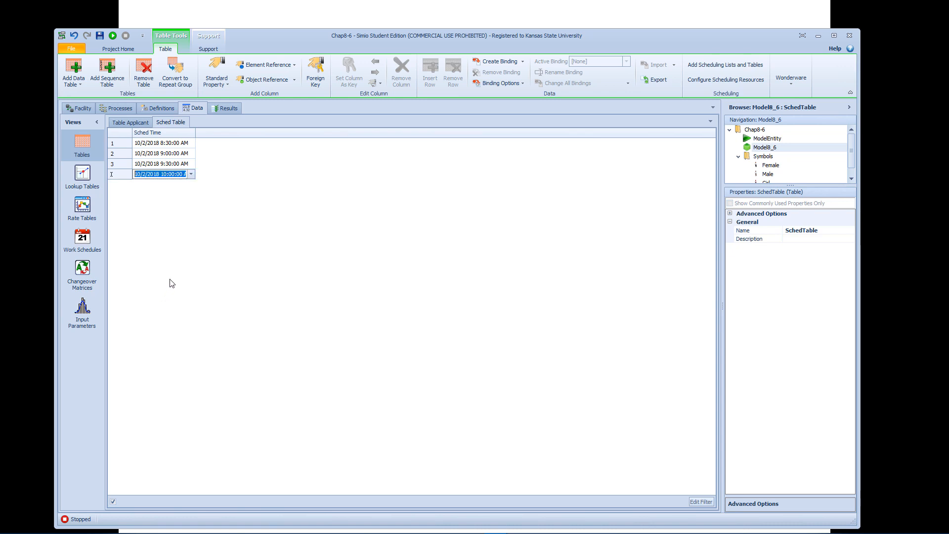
Enter 10/2/2018 2:00:00 PM as the scheduled time in the fifth row.
click(173, 186)
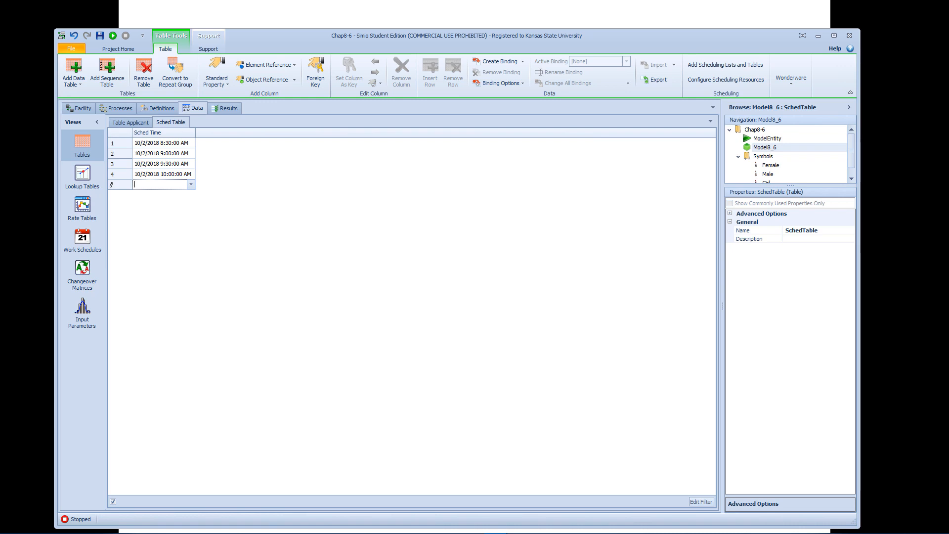
click(191, 184)
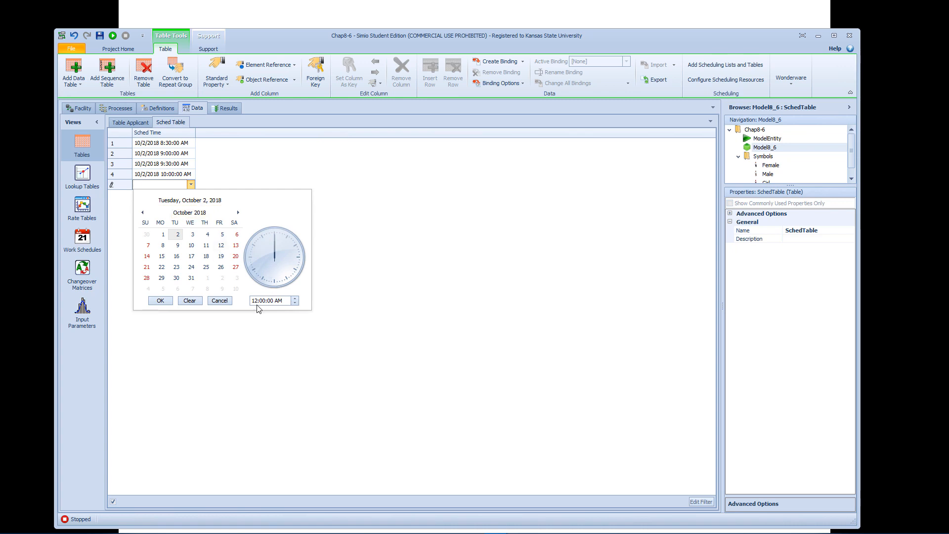
text(2)
click(289, 301)
text(p)
click(160, 300)
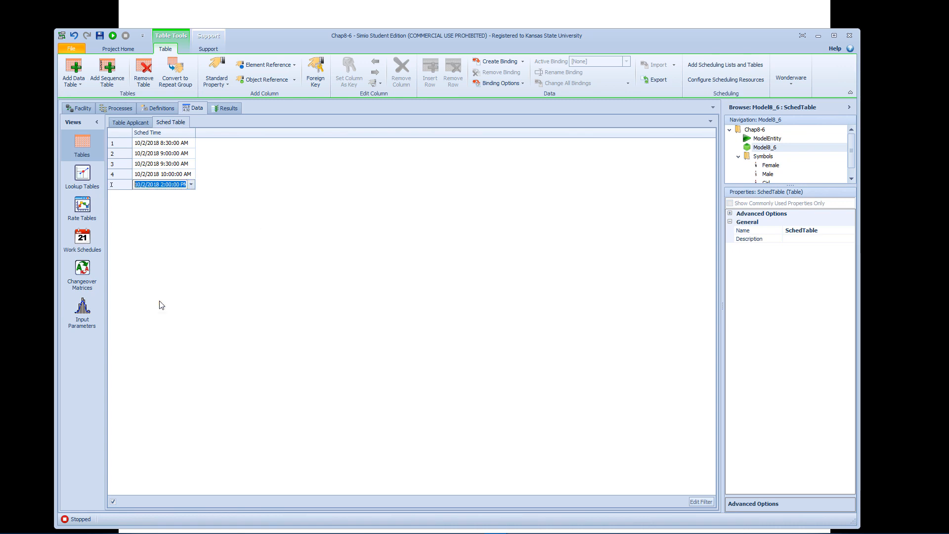
click(173, 218)
Enter 10/2/2018 2:30:00 PM as the scheduled time in the sixth row.
click(163, 197)
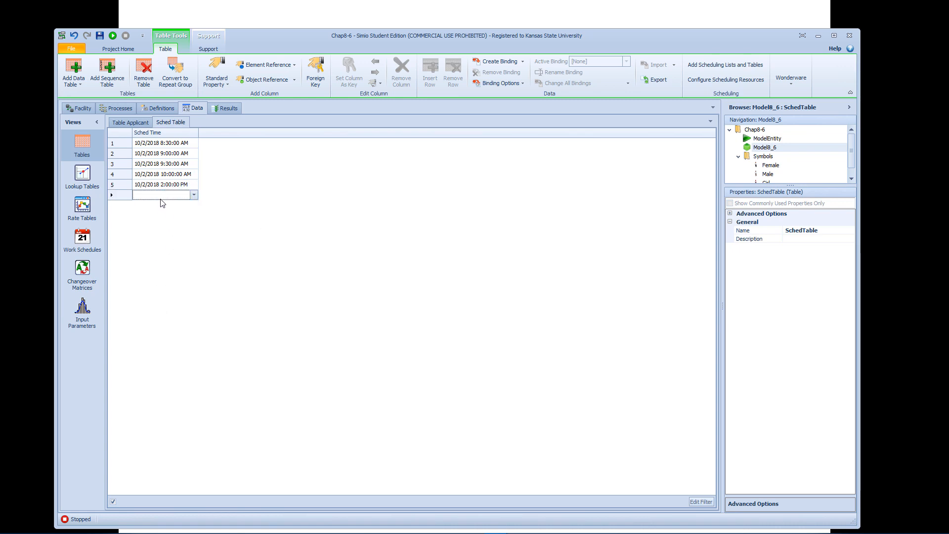
click(193, 196)
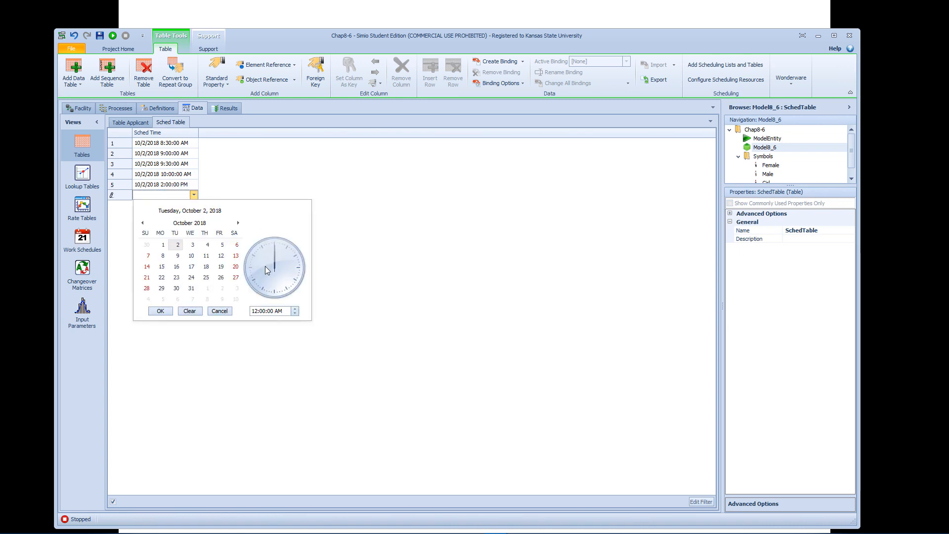
click(252, 311)
text(2)
key(Right)
text(30)
key(Right)
key(Right)
click(161, 311)
key(Return)
click(175, 208)
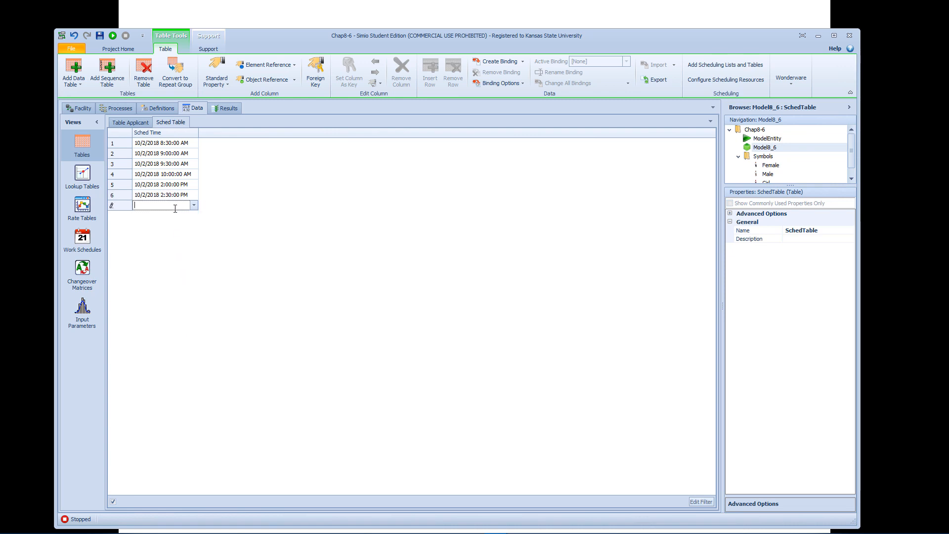
click(193, 206)
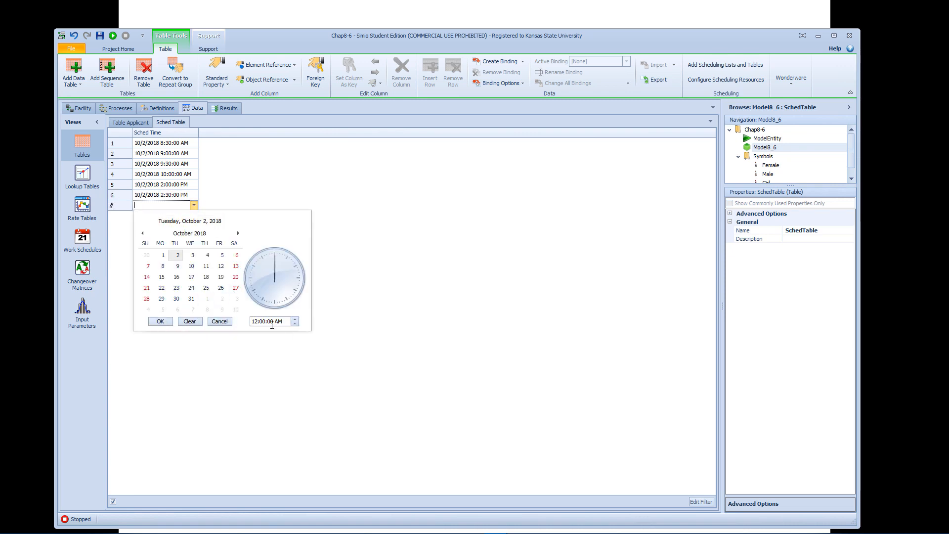
click(256, 322)
text(3)
click(280, 341)
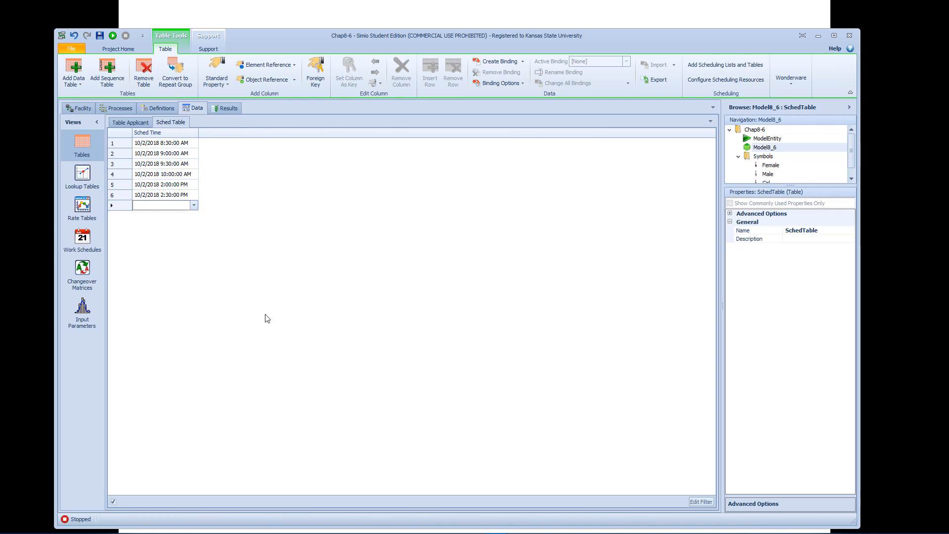
Enter 10/2/2018 3:00:00 PM as the scheduled time in the seventh row.
click(193, 206)
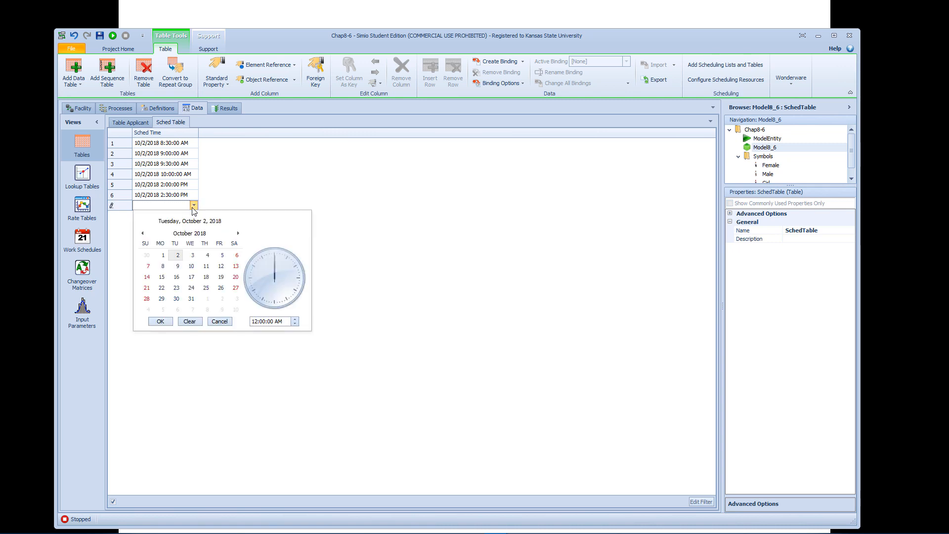
click(260, 322)
text(3)
click(279, 321)
click(163, 321)
Enter 10/2/2018 3:30:00 PM as the scheduled time in the eighth row.
click(166, 217)
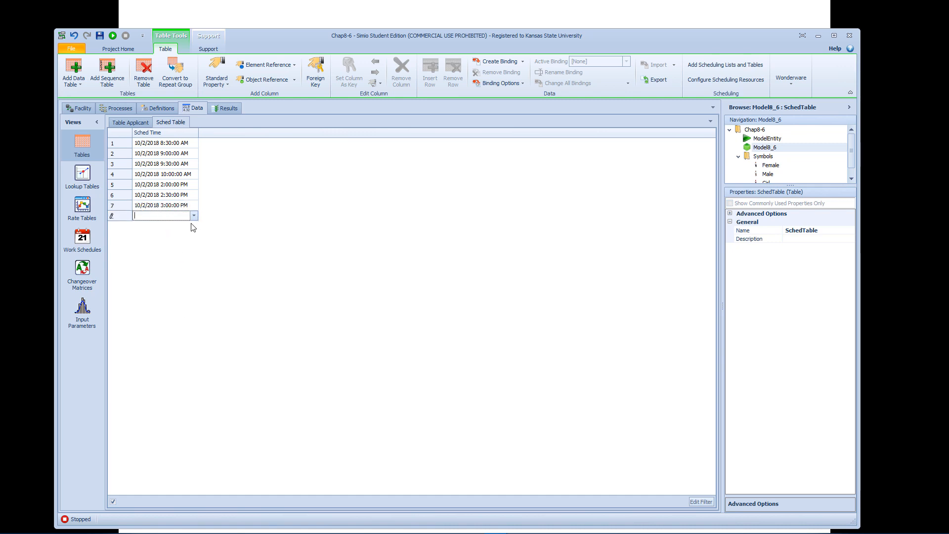
click(194, 216)
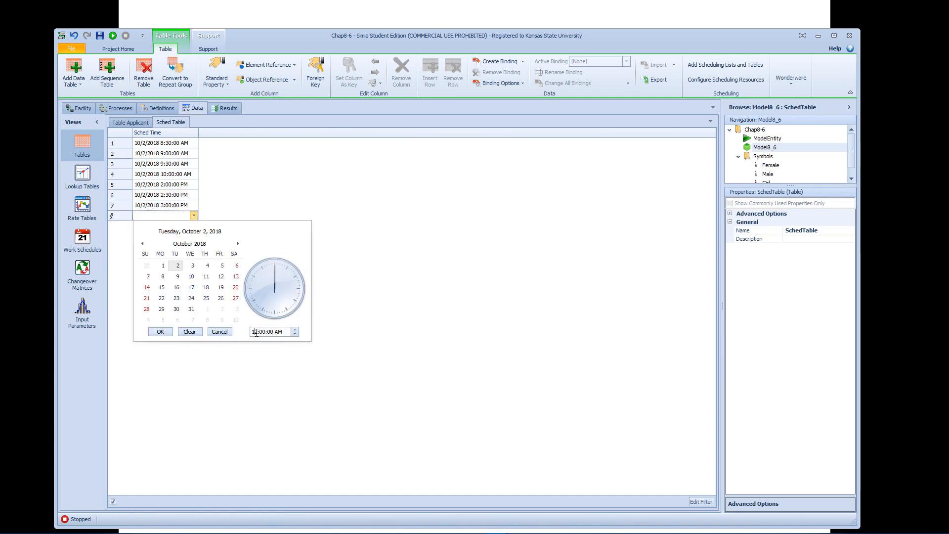
text(3:0)
text(3)
key(Right)
key(Right)
click(161, 332)
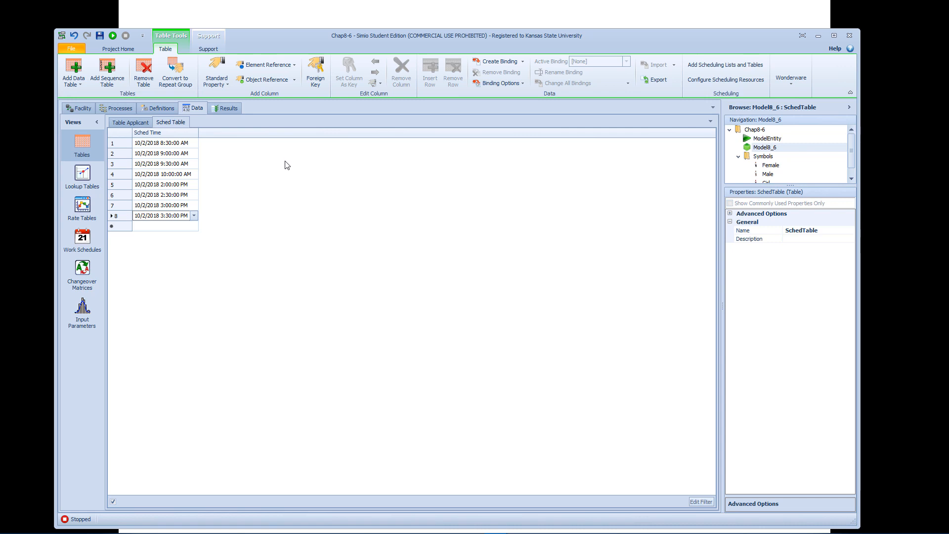
Place a new Source below SrcArrivals in the facility and name it SrcSchedArrivals.
click(84, 110)
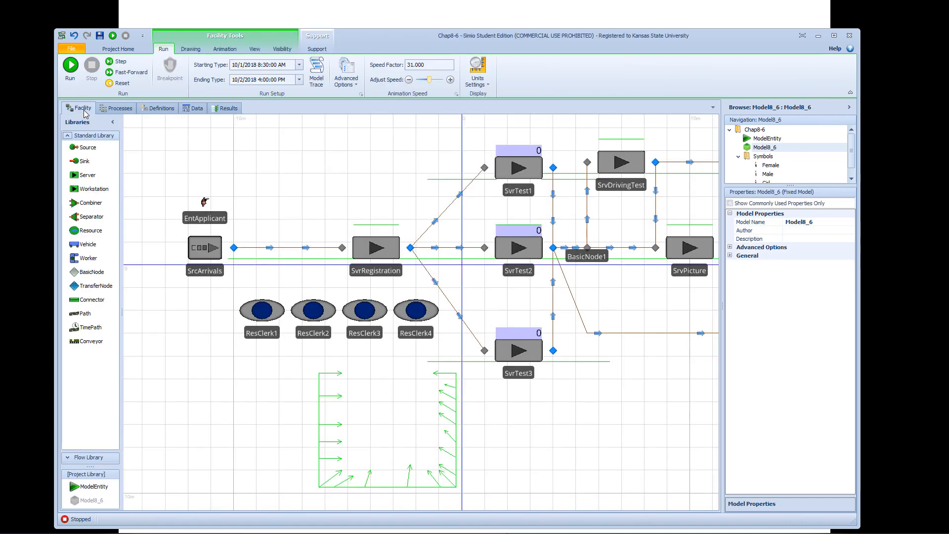
click(204, 248)
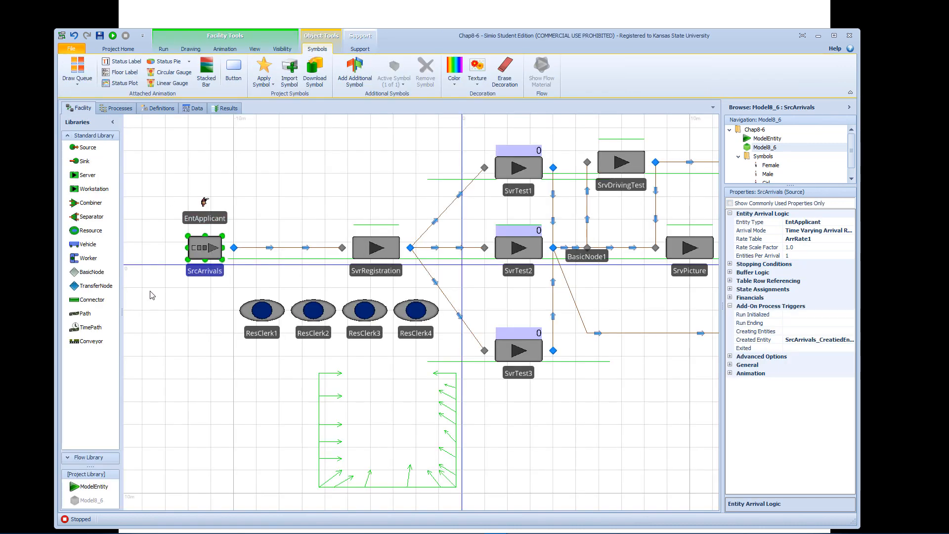
drag(87, 149, 203, 339)
click(215, 338)
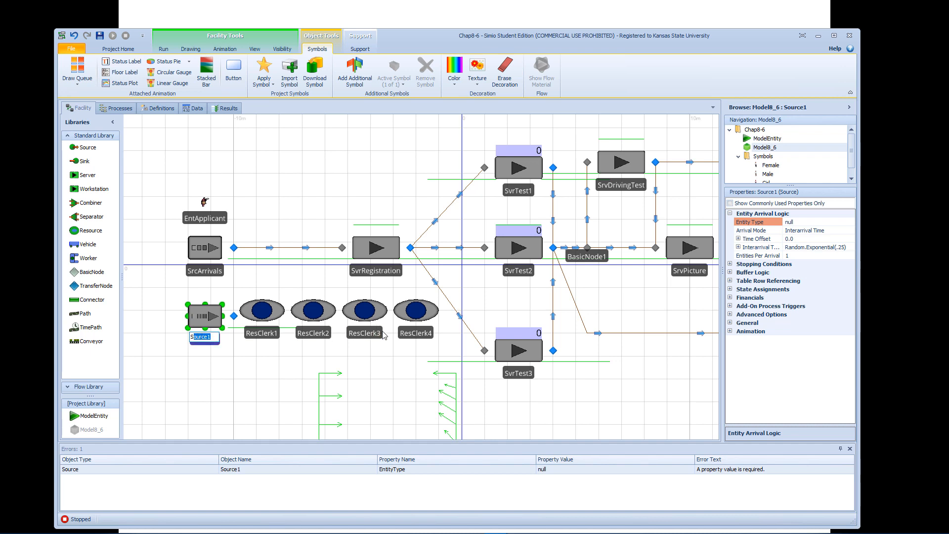
text(rcS)
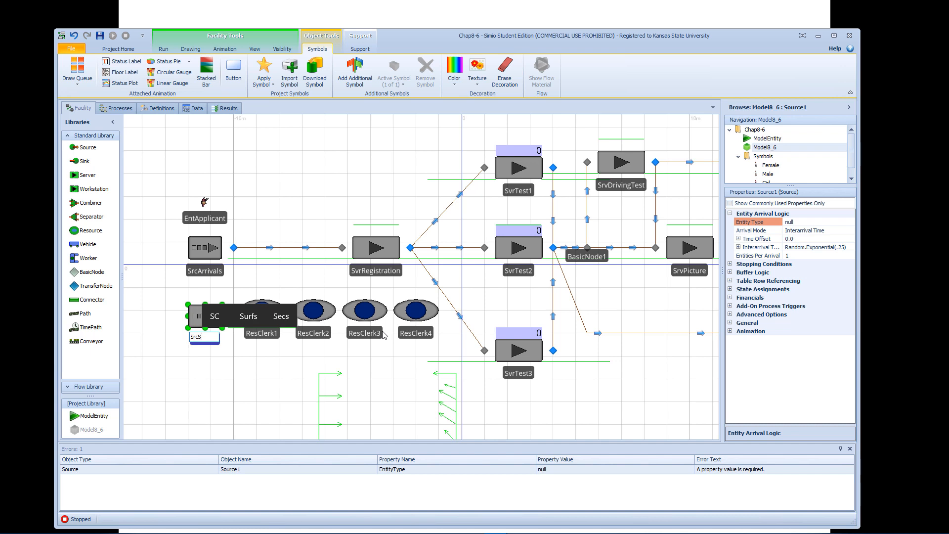
text(chedA)
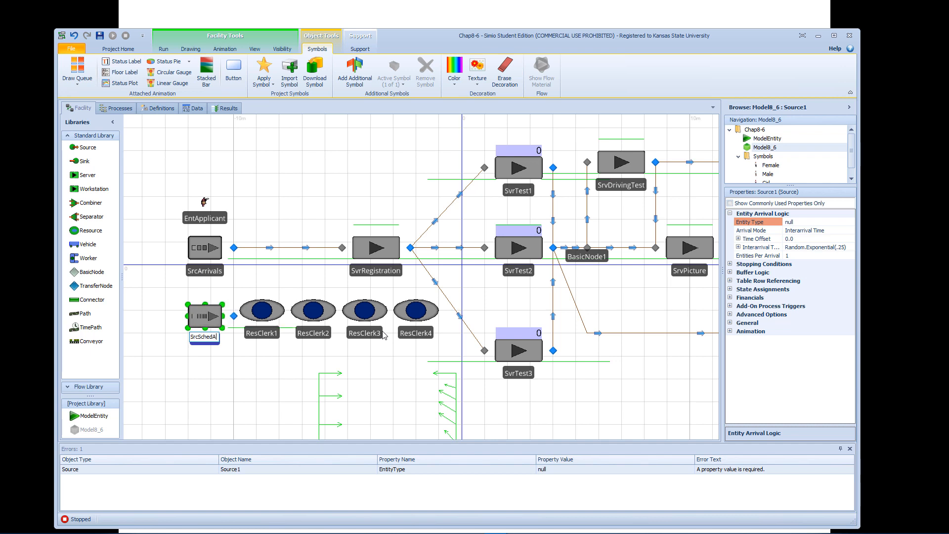
text(rrivals)
key(Return)
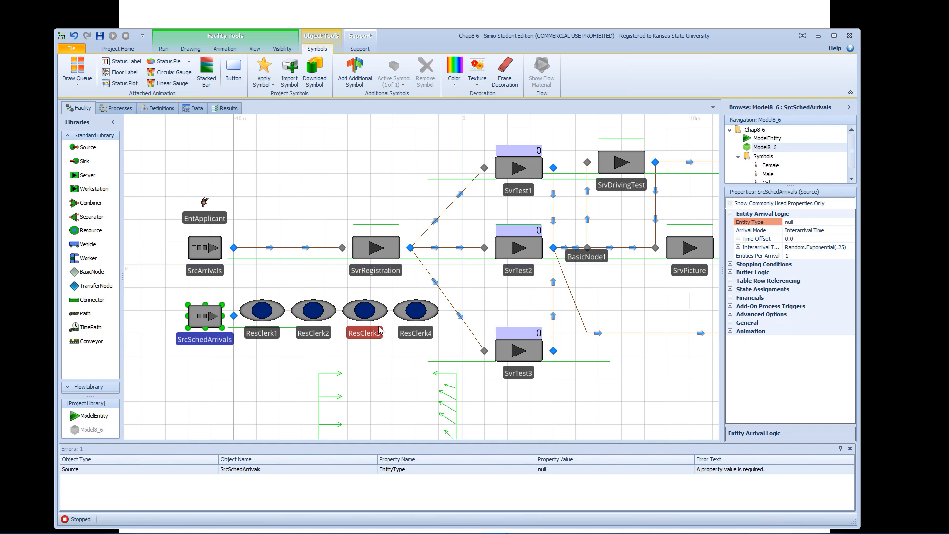
Link the output node of SrcSchedArrivals to the output node of SrcArrivals with a Connector.
click(101, 301)
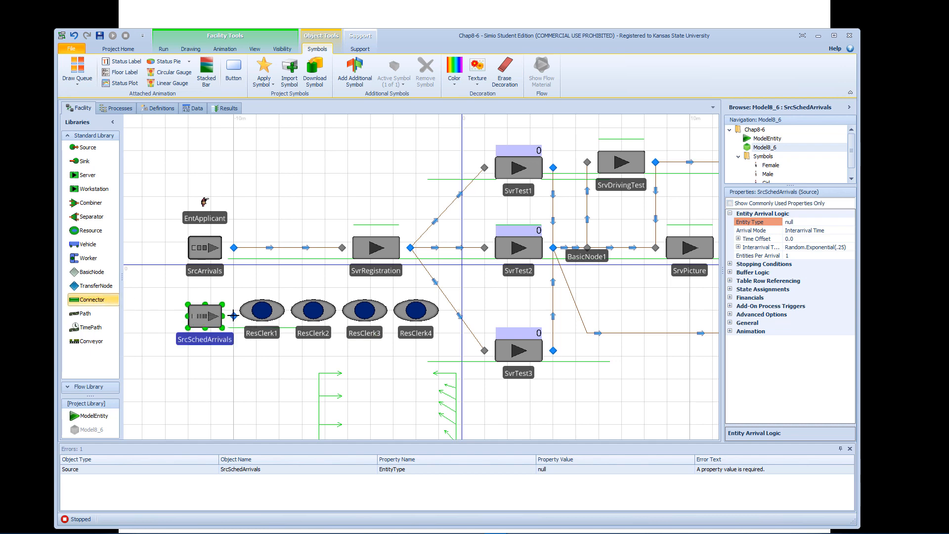
click(234, 315)
click(234, 248)
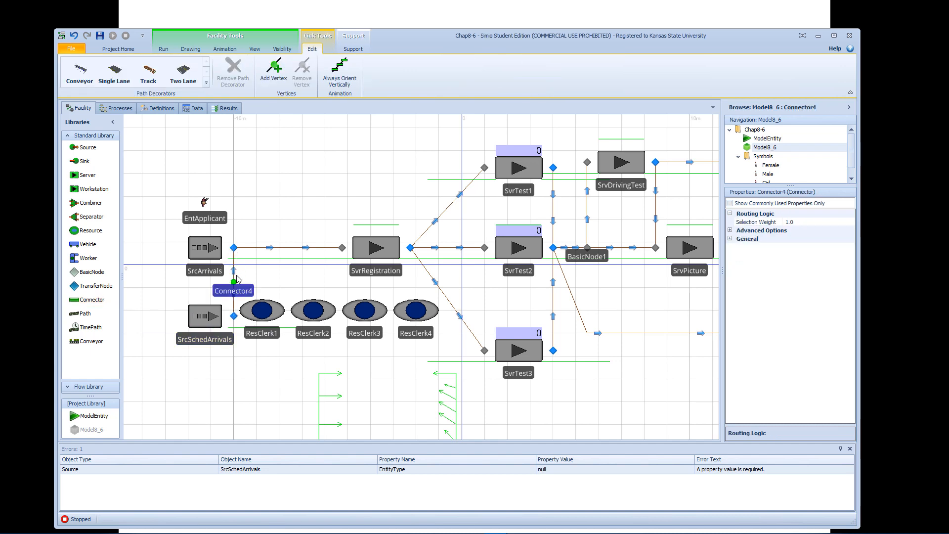
Set the entity type of SrcSchedArrivals to EntApplicant, widening the properties area for readability.
click(218, 319)
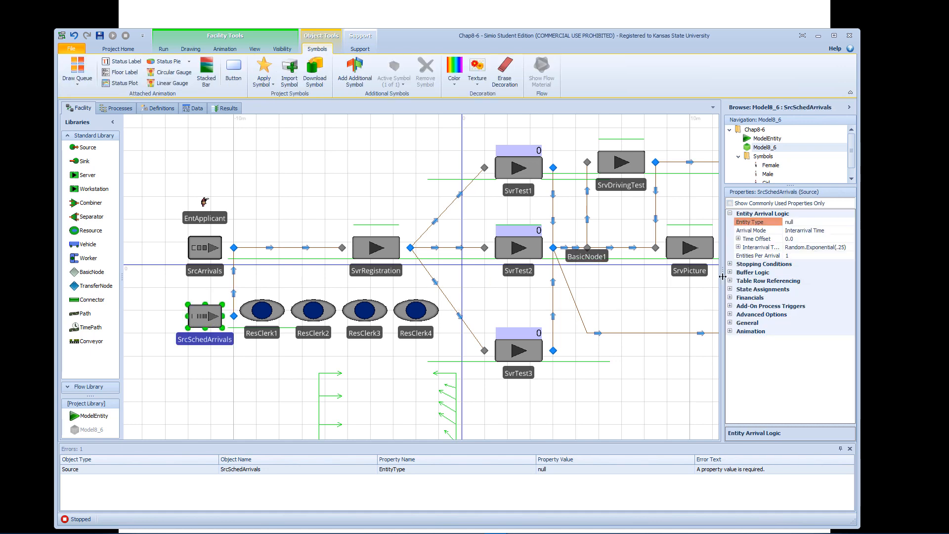
drag(722, 277, 596, 286)
click(764, 223)
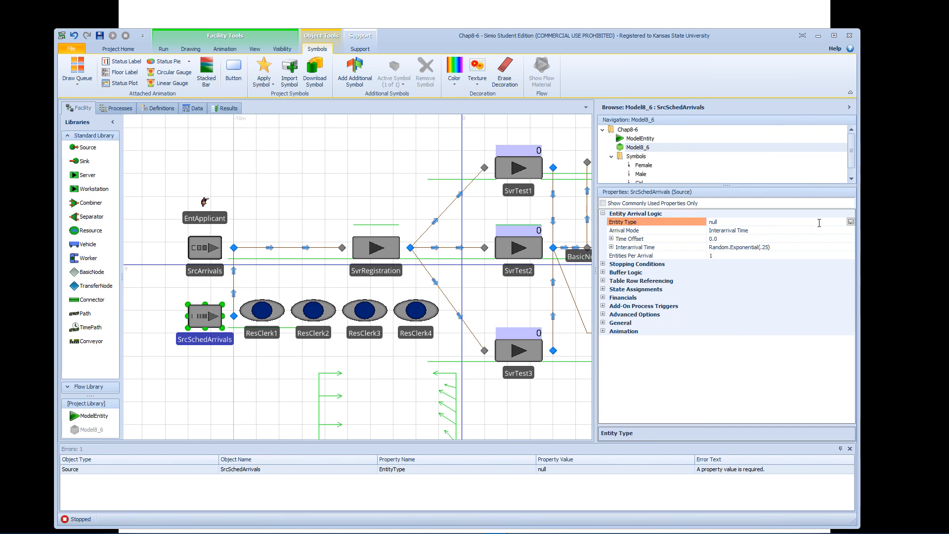
click(851, 222)
click(760, 246)
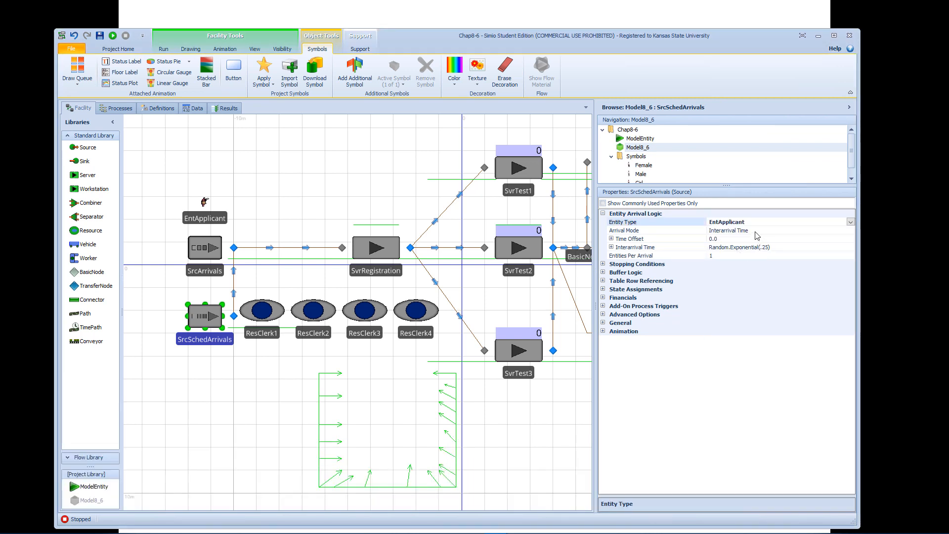
Set the arrival mode of SrcSchedArrivals to Arrival Table with SchedTable.SchedTime as the arrival time property.
click(756, 232)
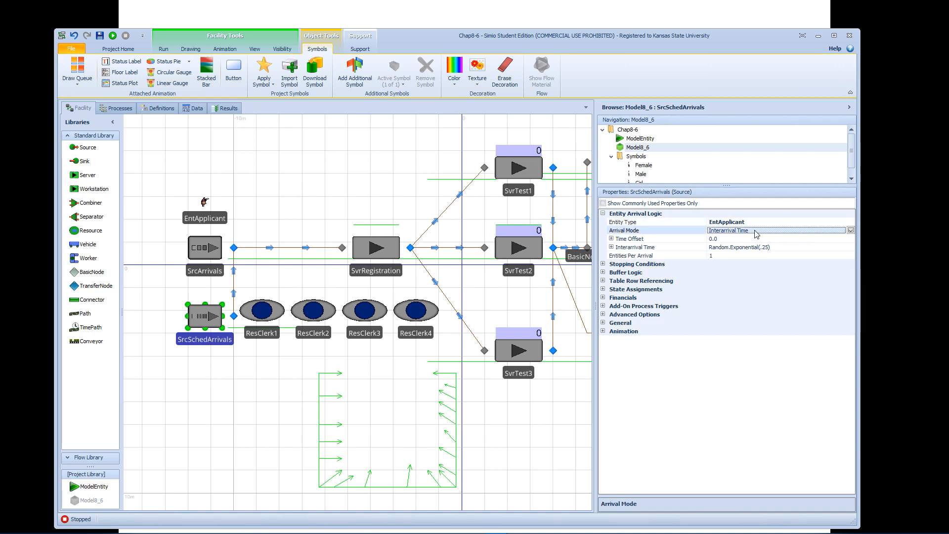
click(852, 231)
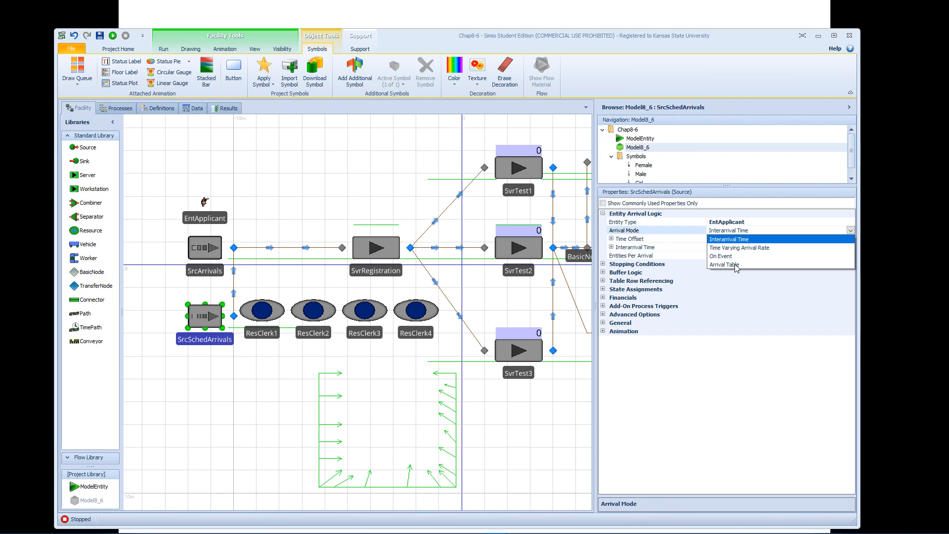
click(727, 265)
click(746, 239)
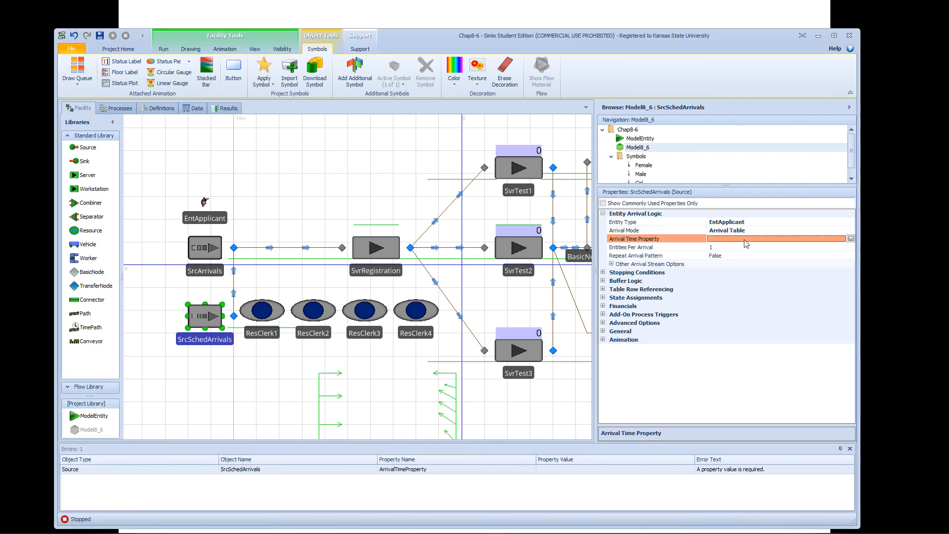
click(851, 239)
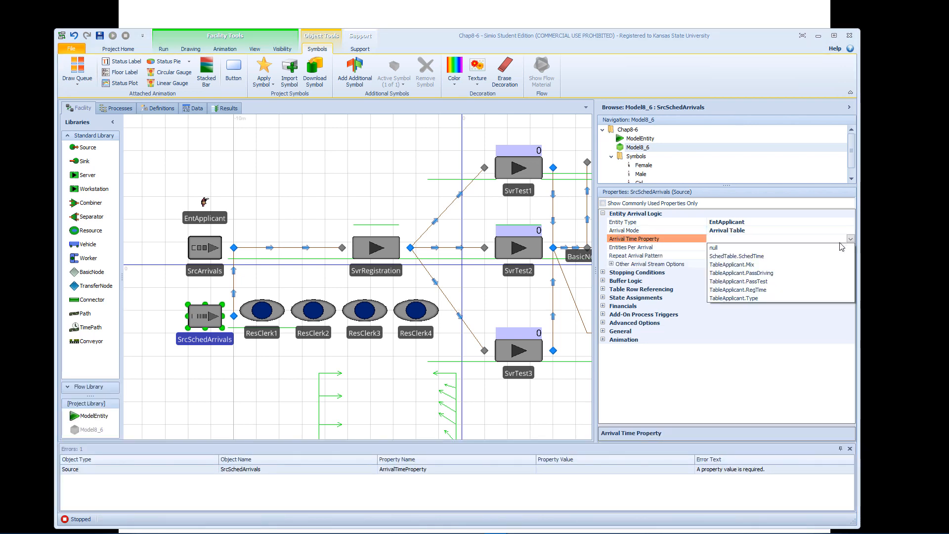
click(761, 256)
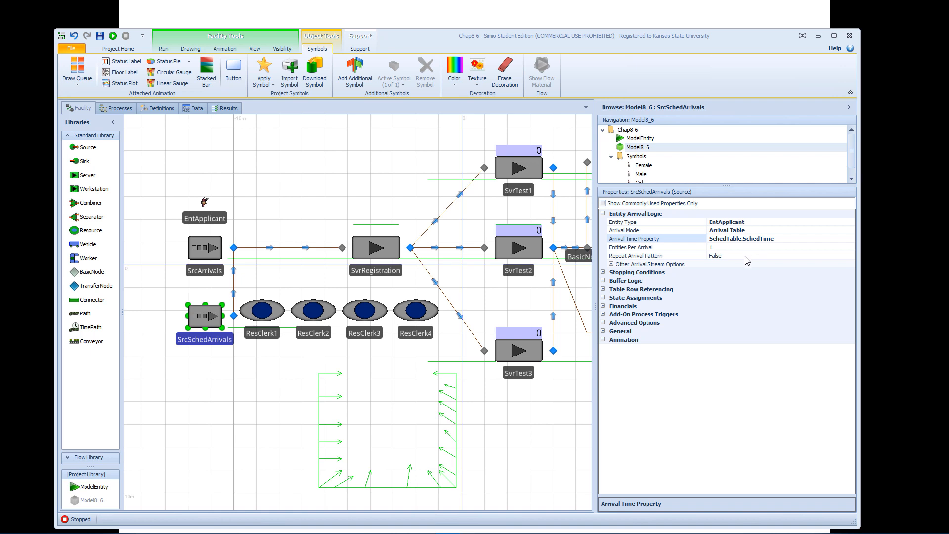
Set the units of the arrival time deviation for SrcSchedArrivals to Minutes.
click(611, 265)
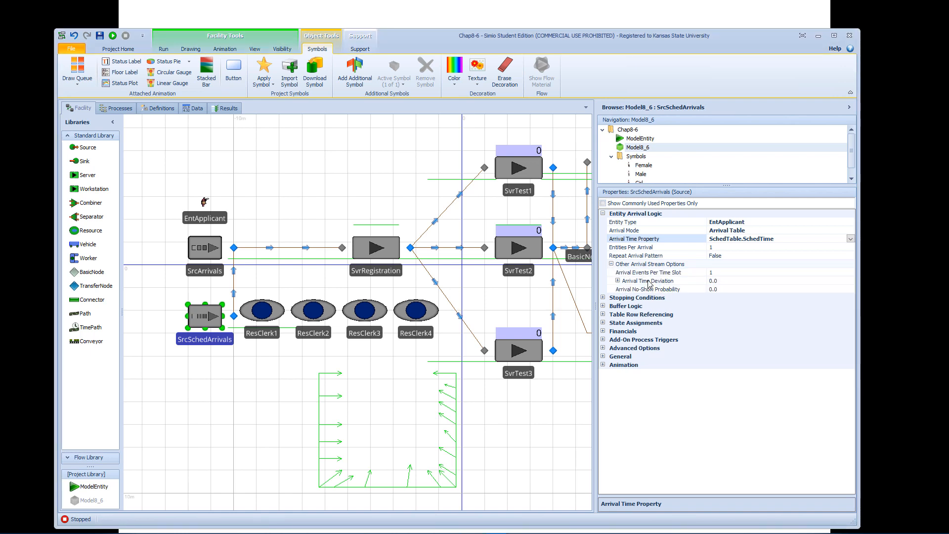
click(618, 282)
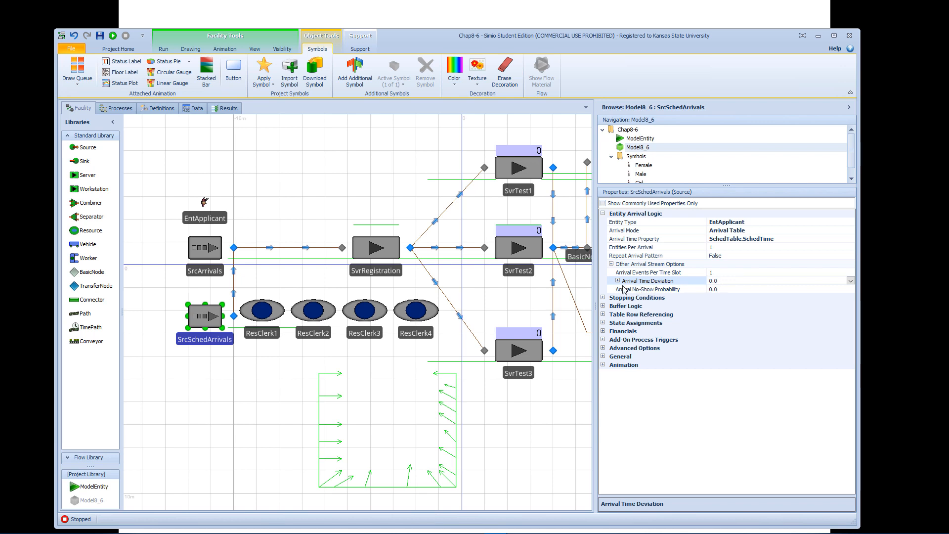
click(618, 281)
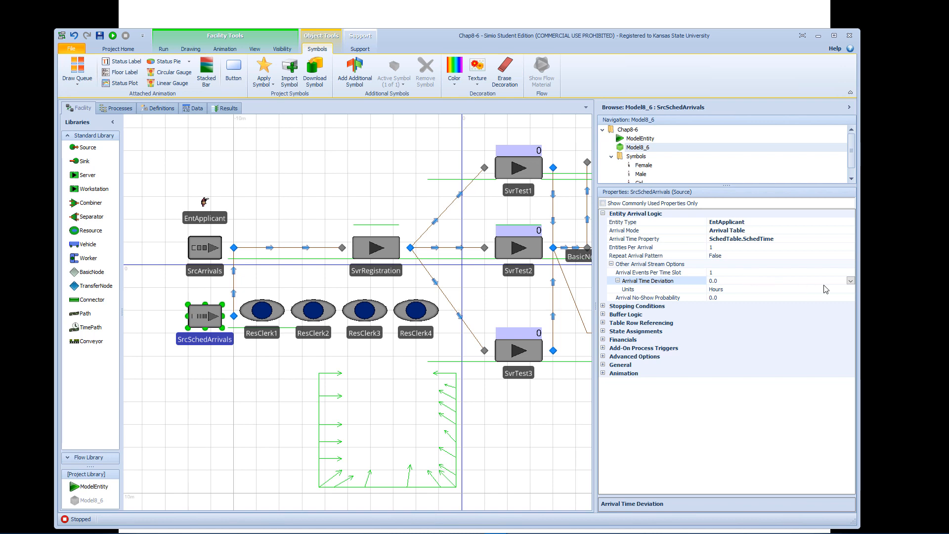
click(793, 292)
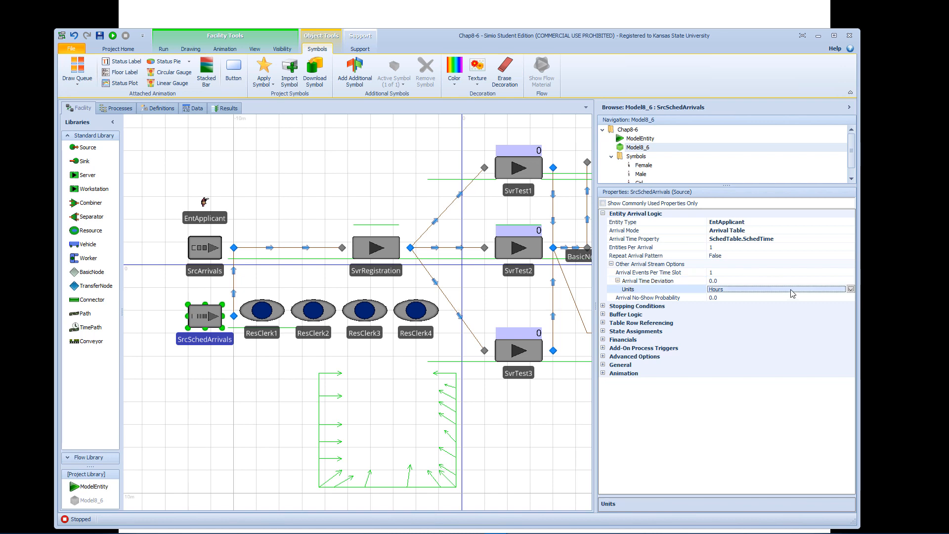
click(851, 290)
click(749, 311)
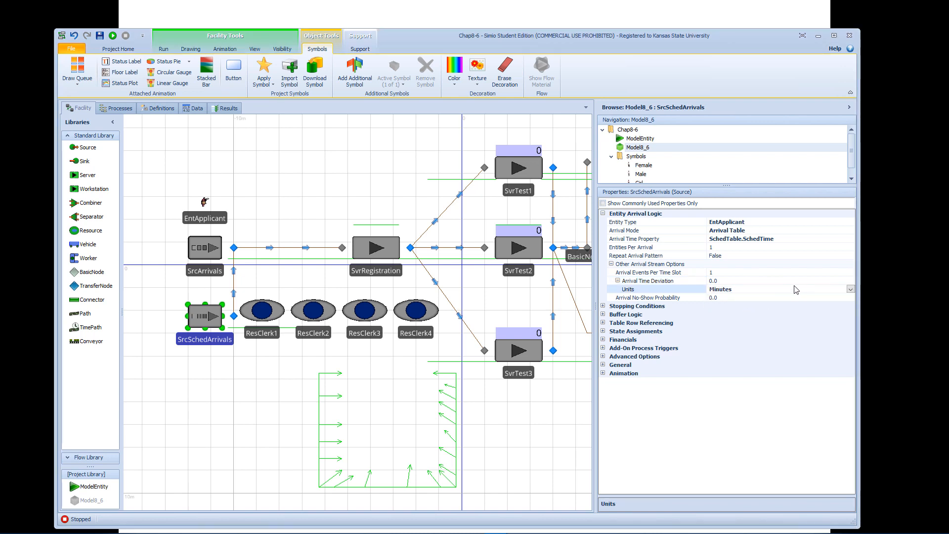
Set the arrival time deviation of SrcSchedArrivals to Random.Pert(-10, -3, 5).
click(819, 282)
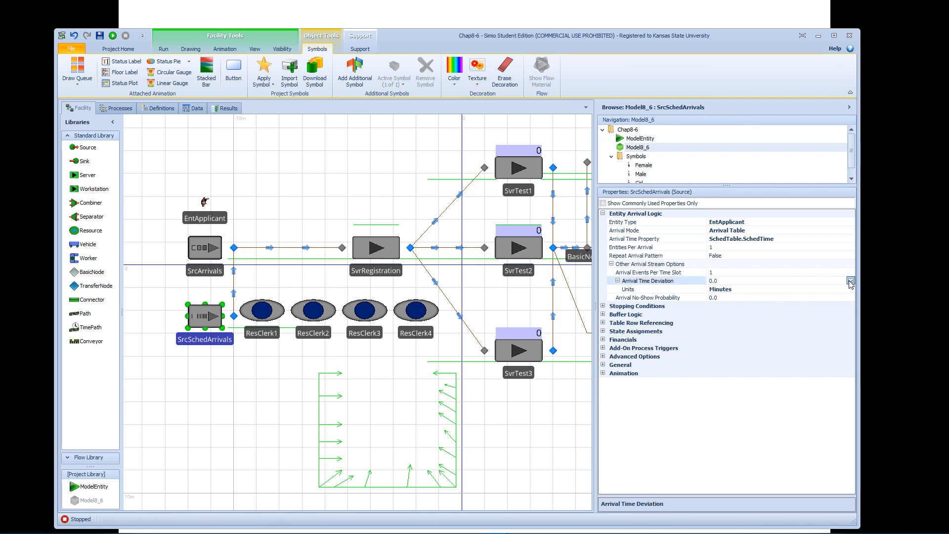
click(851, 281)
text(R)
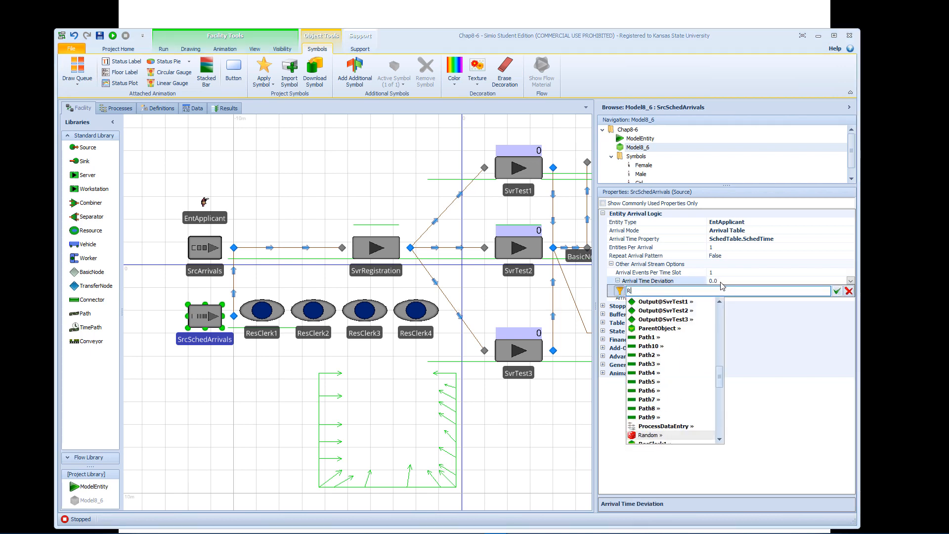
text(andon)
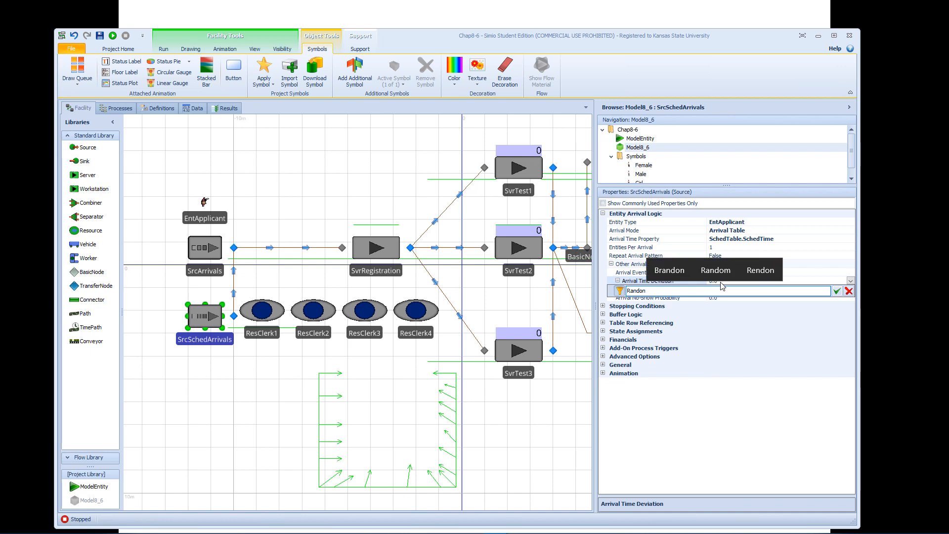
key(BackSpace)
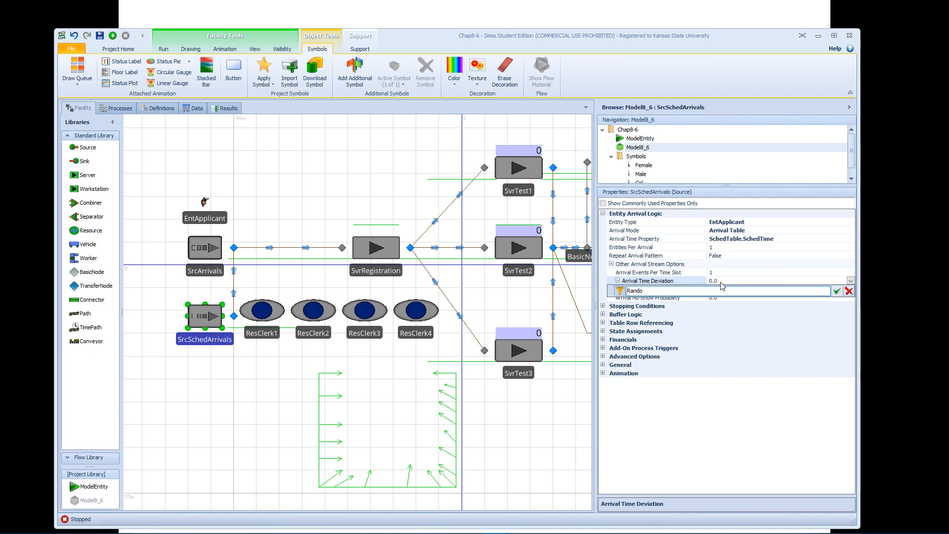
text(m.)
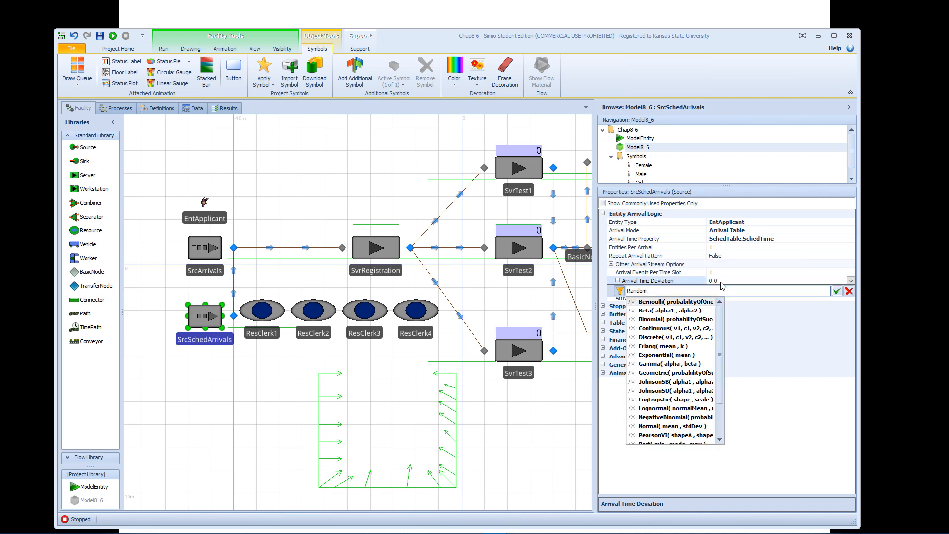
text(Pert)
key(Return)
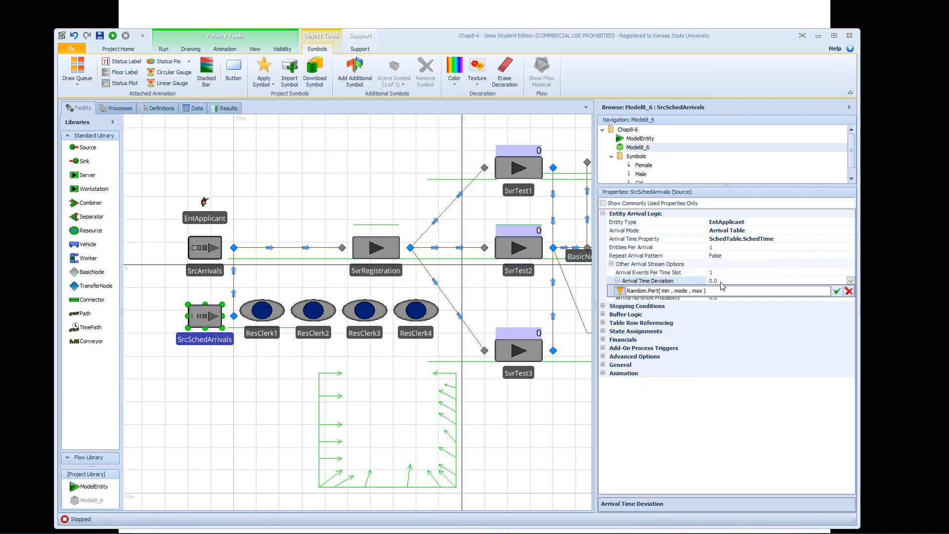
key(shift+Right)
key(shift+Right)
key(shift+Right)
key(shift+Right)
key(shift+Right)
key(shift+Right)
key(shift+Right)
key(shift+Right)
key(shift+Right)
key(shift+Right)
key(shift+Right)
key(shift+Right)
key(shift+Right)
key(shift+Right)
key(shift+Right)
key(shift+Right)
key(shift+Right)
text(-10)
text(, -3, 5)
key(Return)
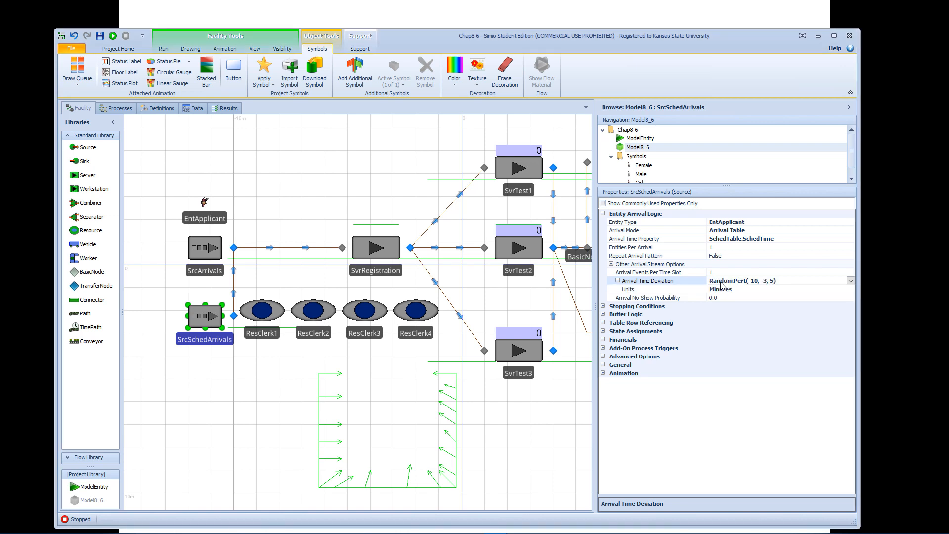
Set the arrival no-show probability of SrcSchedArrivals to 0.05.
click(663, 299)
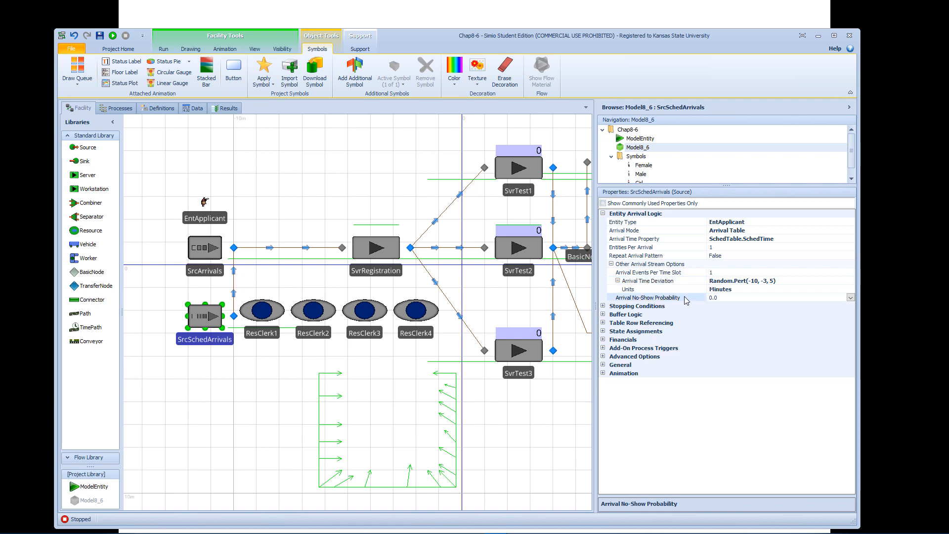
click(726, 298)
key(Return)
key(alt+Tab)
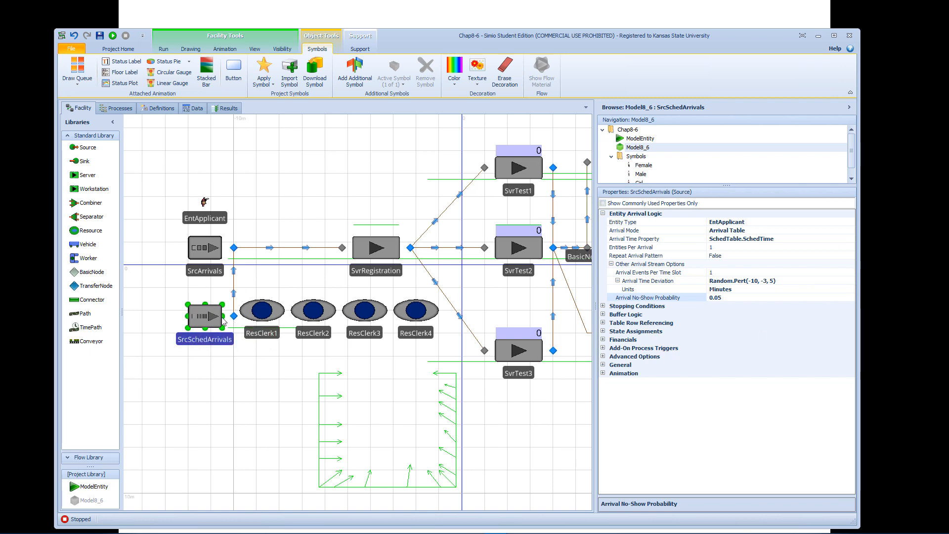
Rename the SrcArrivals source to SrcWalkInArrivals.
click(206, 249)
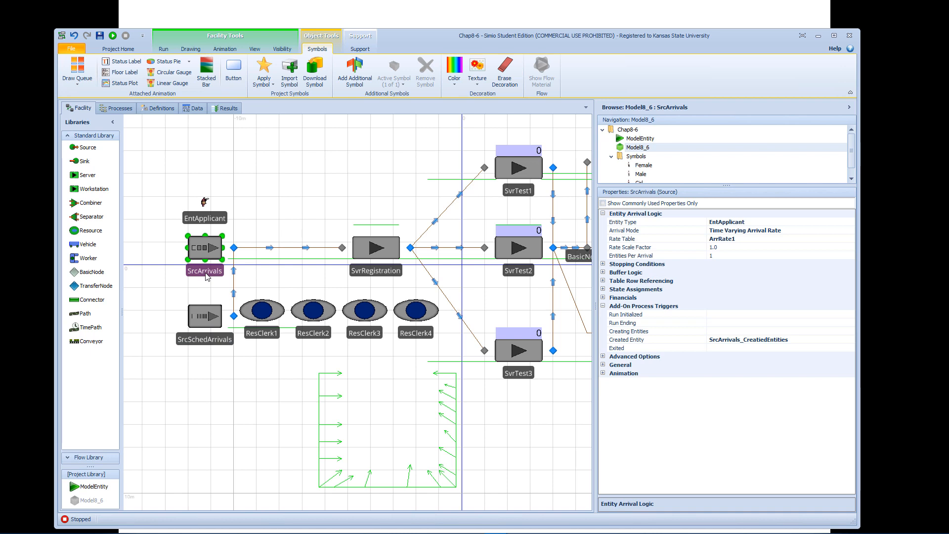
click(199, 270)
key(ctrl+c)
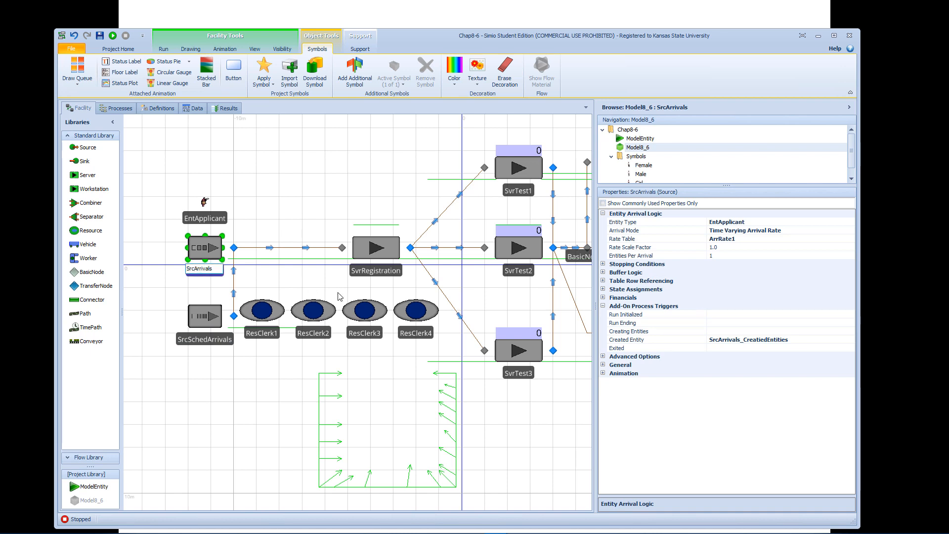
text(Walkin)
key(BackSpace)
key(BackSpace)
text(In)
key(Return)
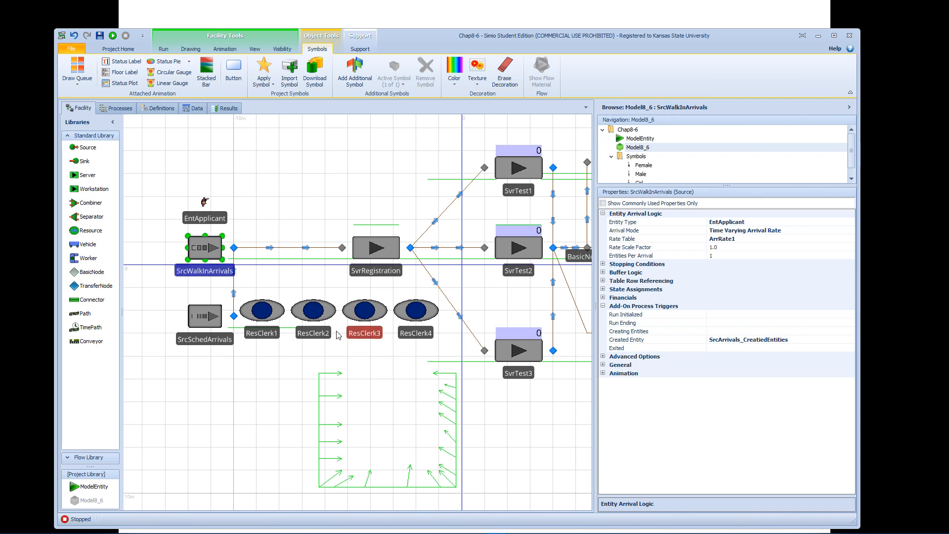
Add a Before Exiting state assignment row to the SrcSchedArrivals source.
click(205, 319)
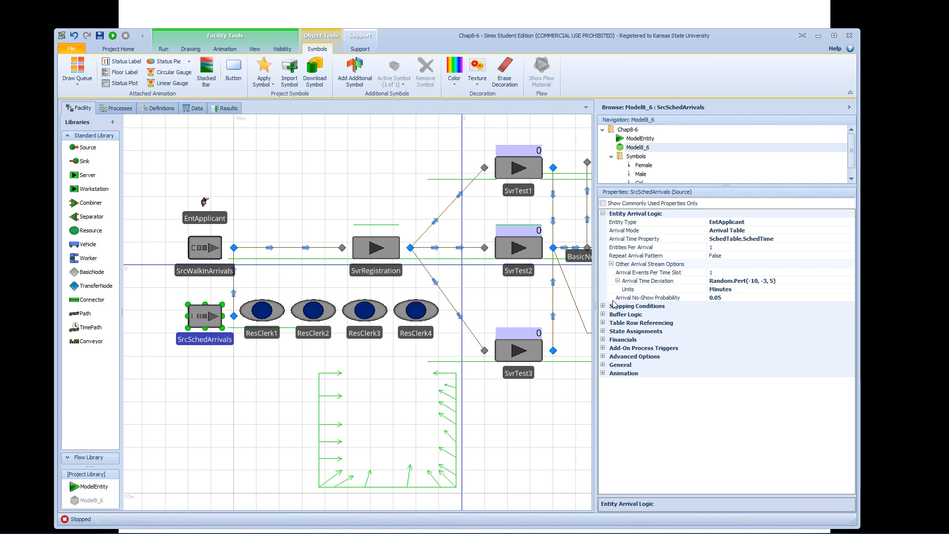
click(603, 331)
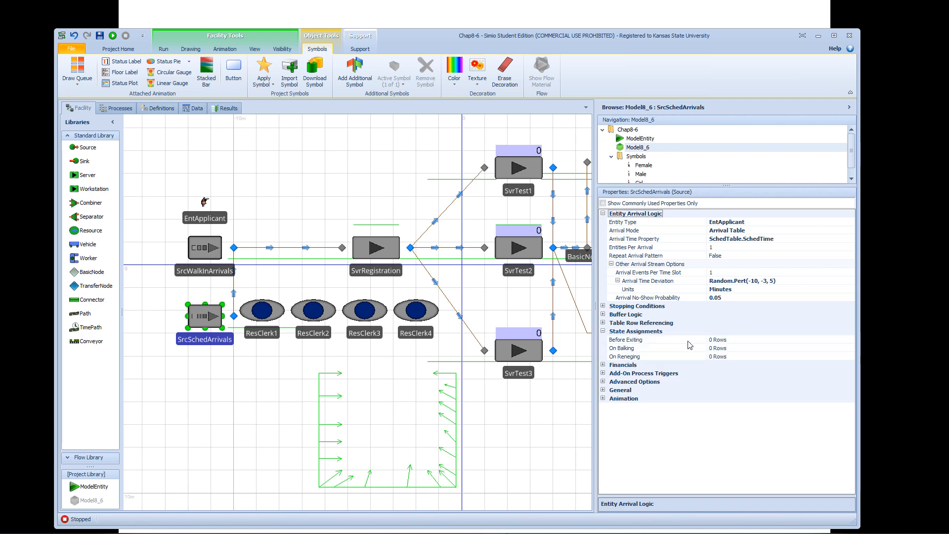
click(739, 342)
click(850, 339)
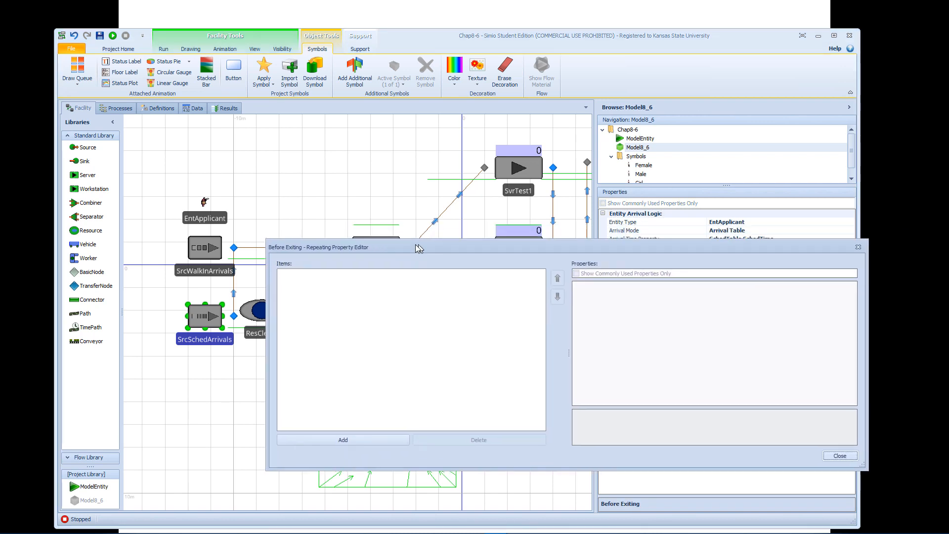
click(361, 440)
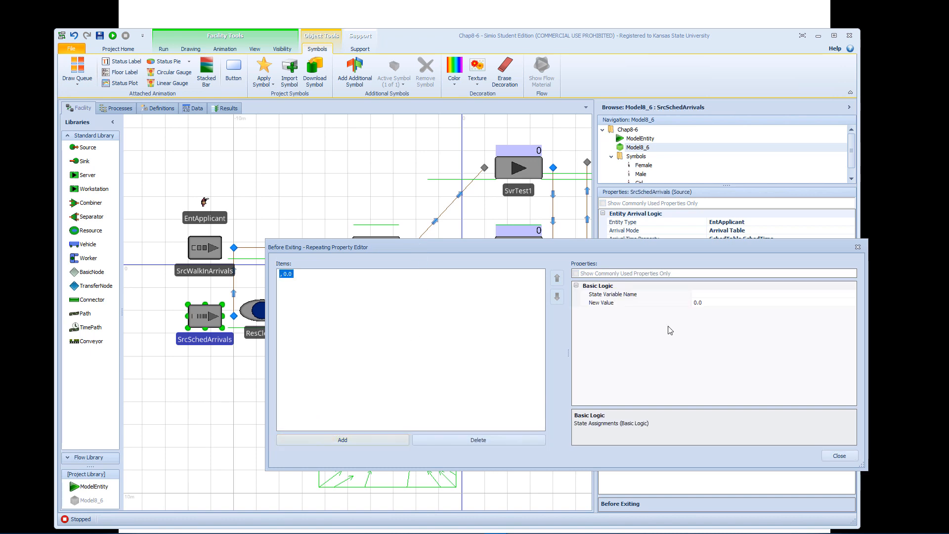
Make the Before Exiting assignment of SrcSchedArrivals set ModelEntity.Priority to 2.
click(723, 296)
click(852, 294)
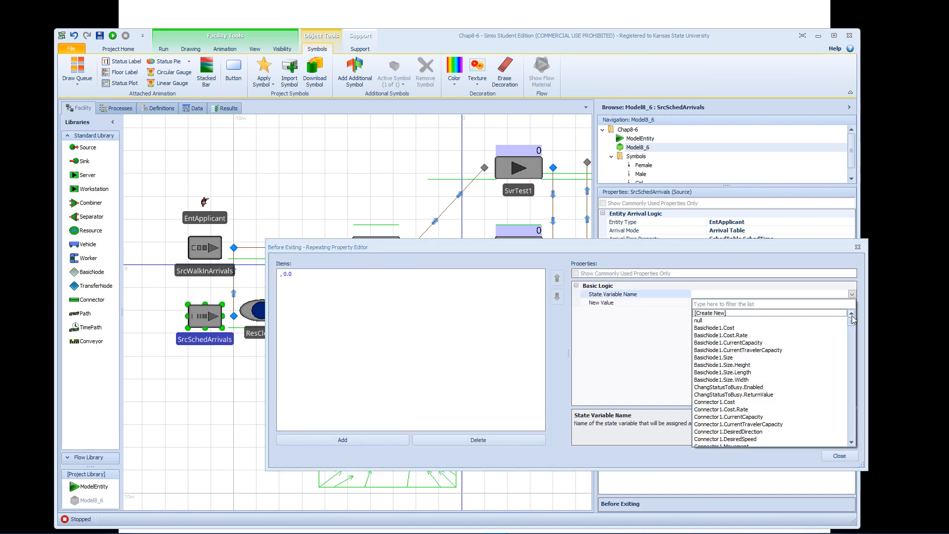
drag(853, 324, 862, 357)
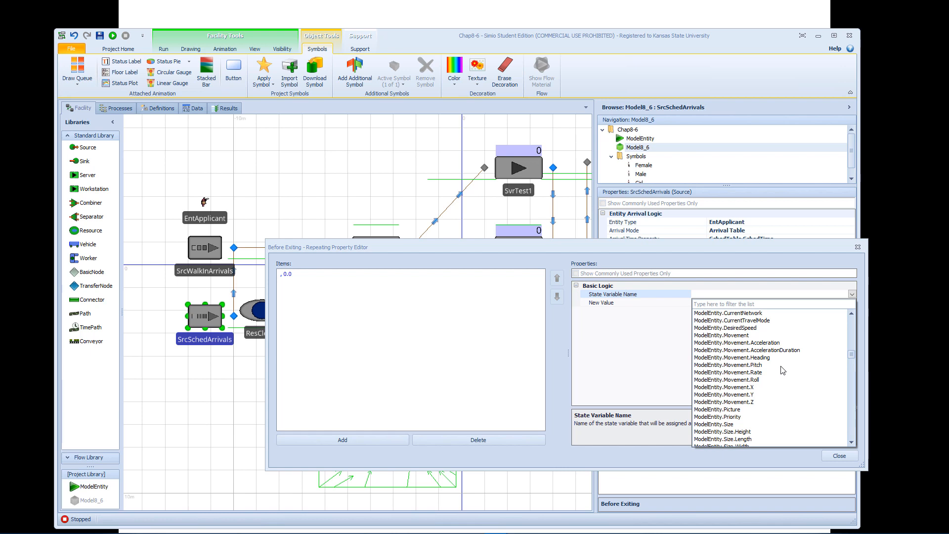
click(742, 417)
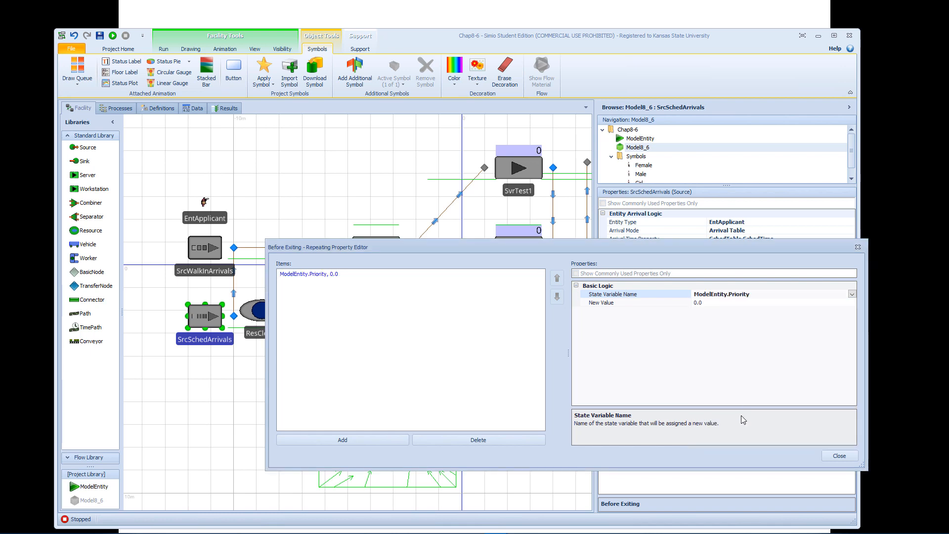
click(723, 305)
drag(723, 303, 678, 310)
text(2)
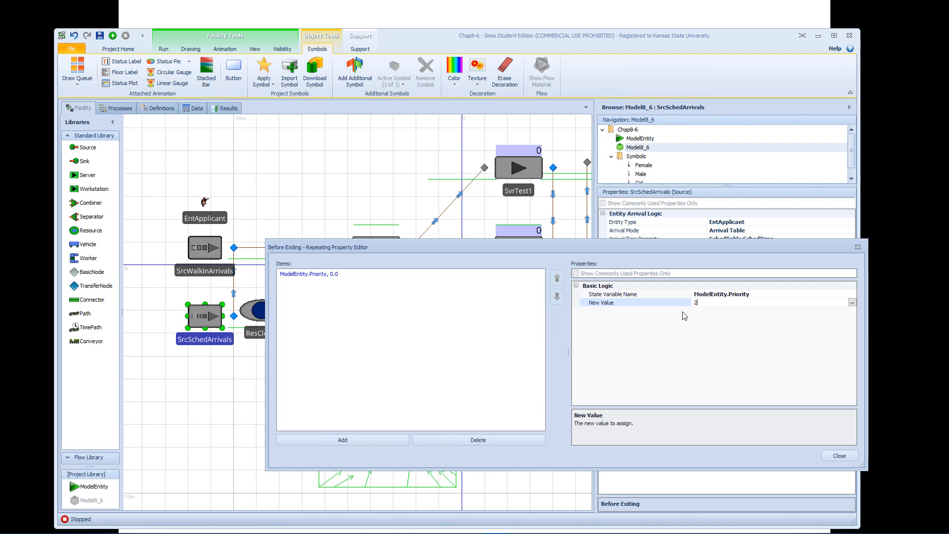
click(839, 455)
Add a Before Exiting state assignment row to the SrcWalkInArrivals source.
click(217, 246)
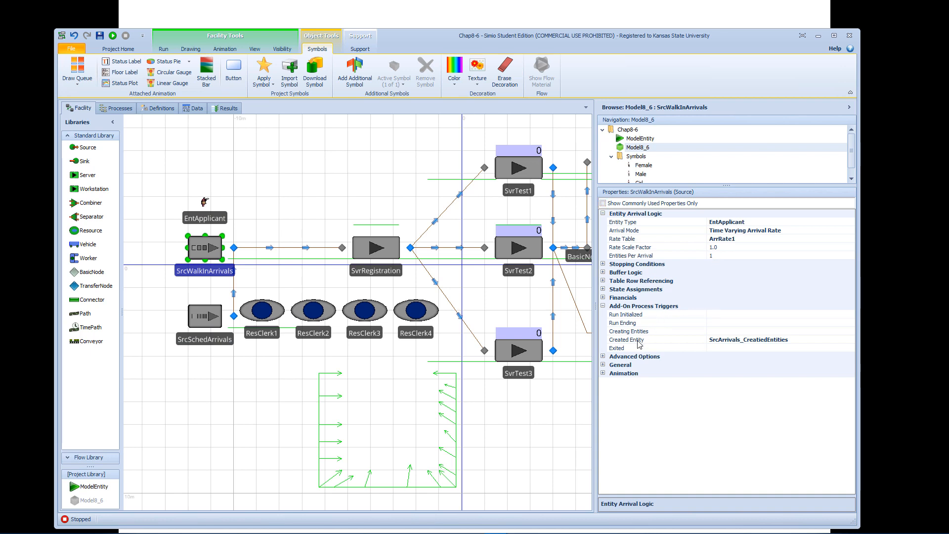
click(603, 292)
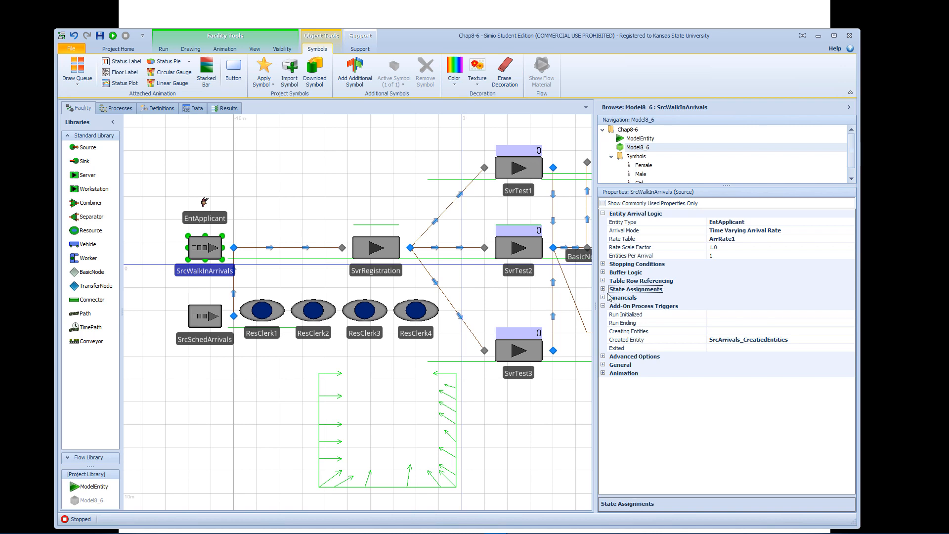
click(603, 289)
click(765, 300)
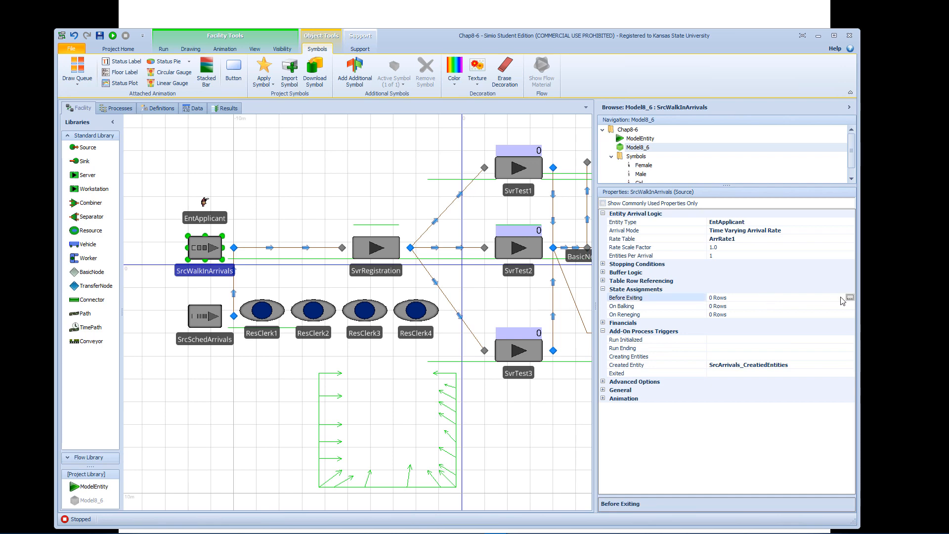
click(850, 298)
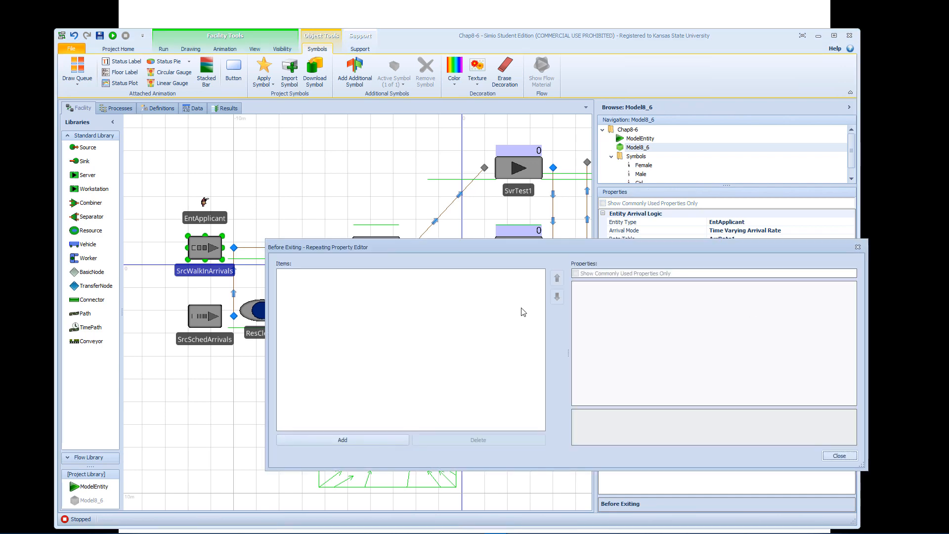
click(354, 443)
Make the Before Exiting assignment of SrcWalkInArrivals set ModelEntity.Priority to 1.
click(715, 294)
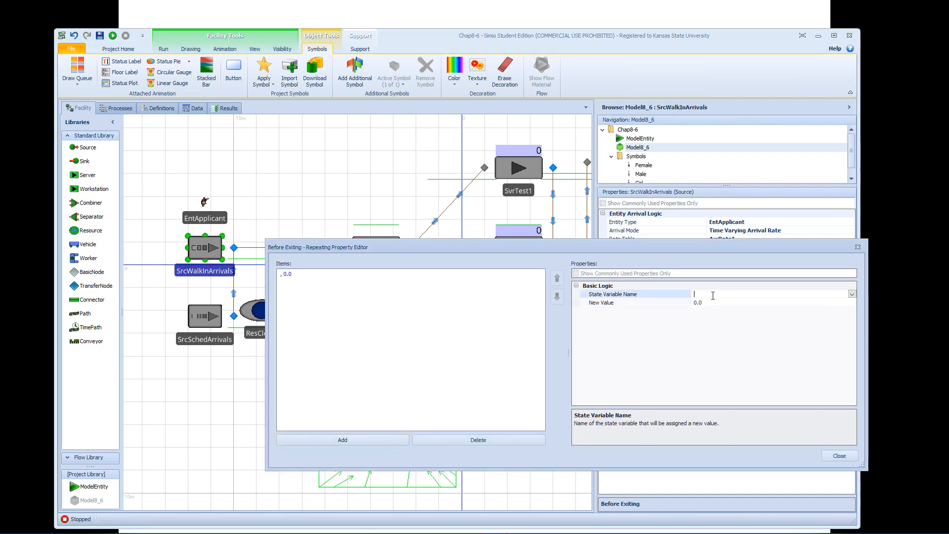
click(852, 295)
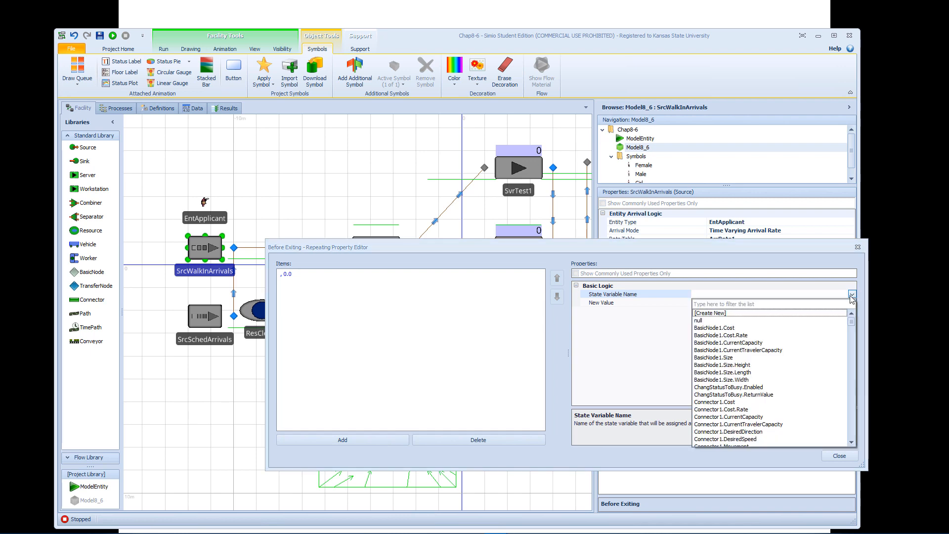
key(m)
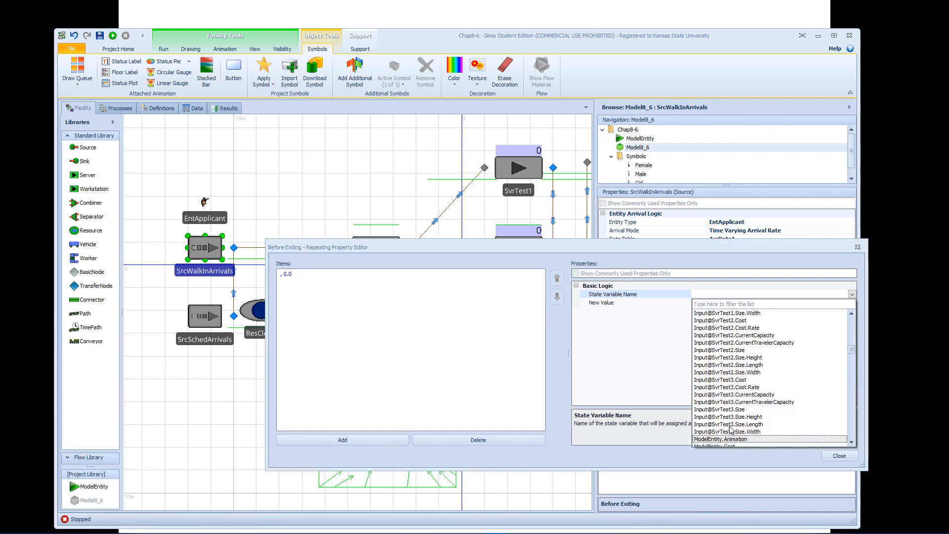
scroll(746, 406, down, 5)
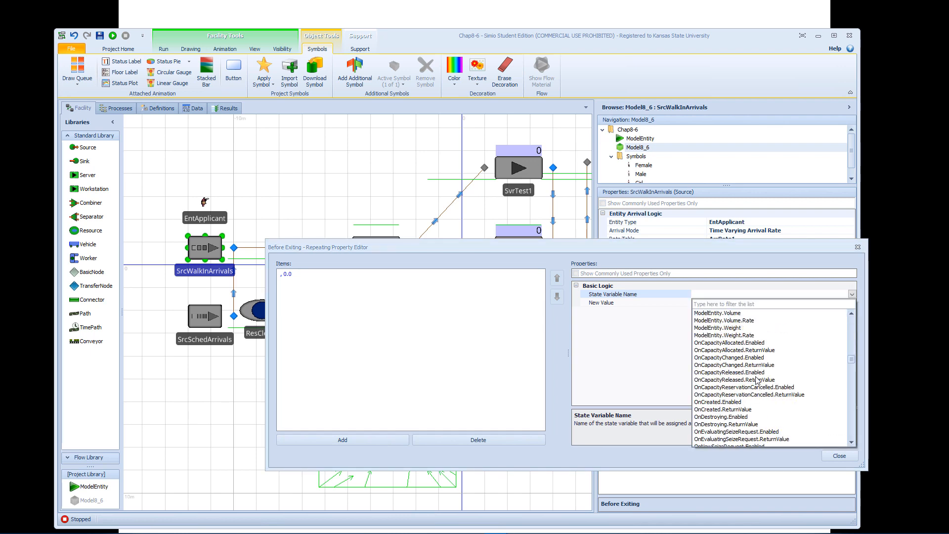
scroll(762, 353, up, 3)
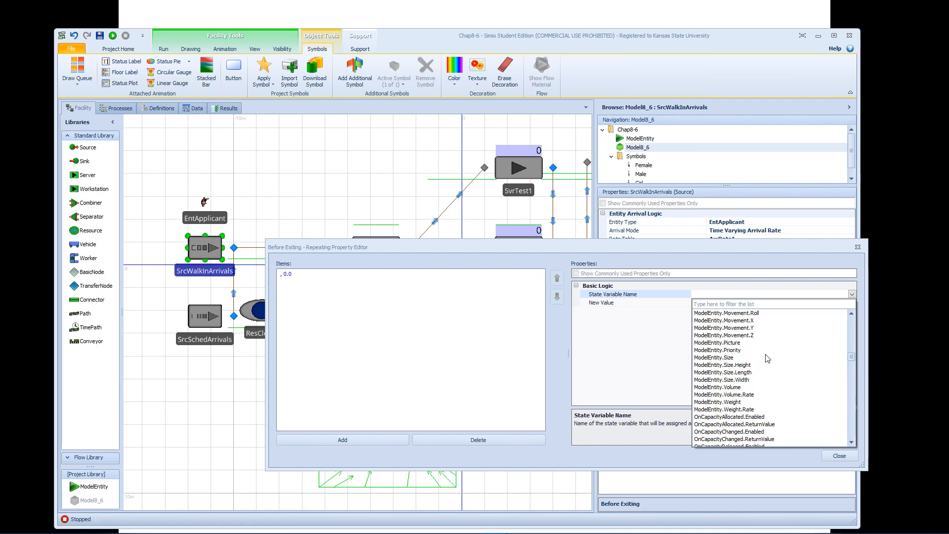
click(741, 351)
click(716, 303)
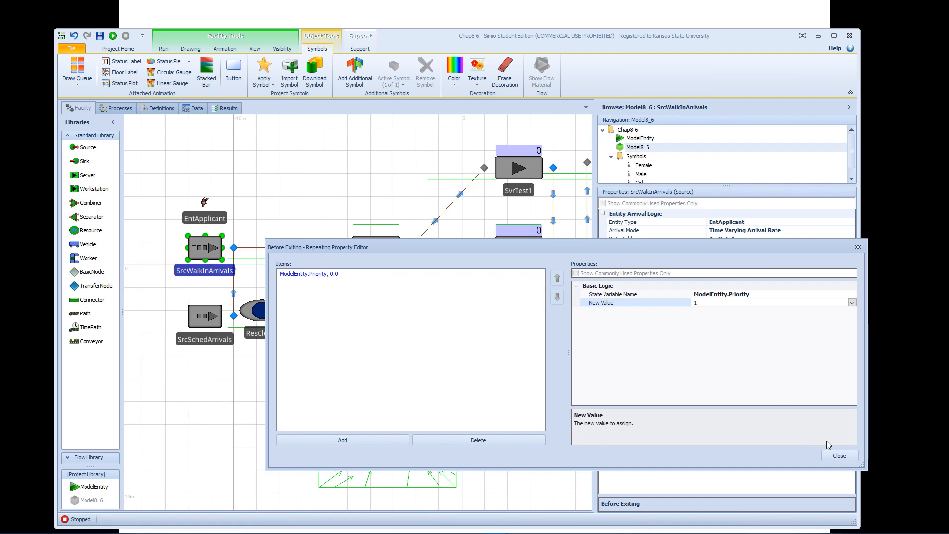
click(837, 456)
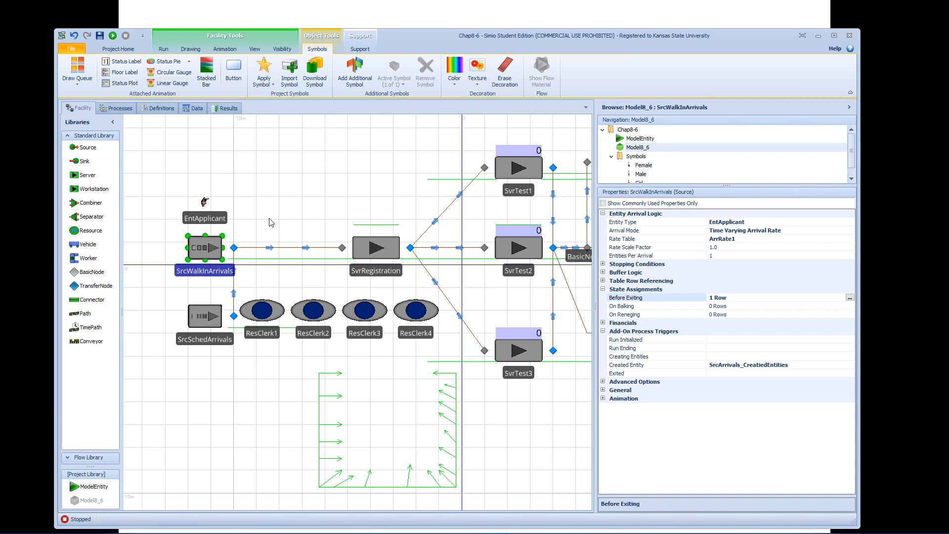
Examine the settings and add-on process triggers of both sources, the TableApplicant data and the existing SrcArrivals process.
click(212, 317)
click(221, 257)
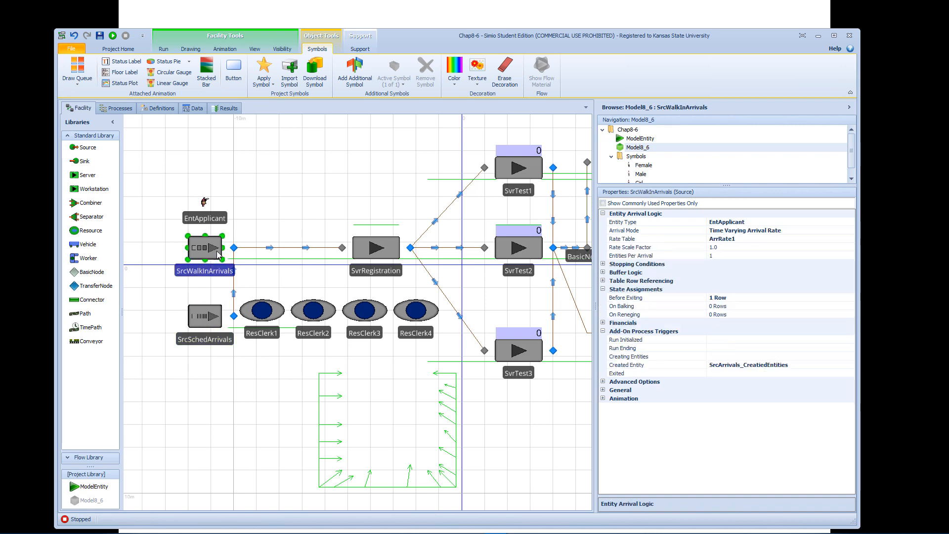
click(218, 314)
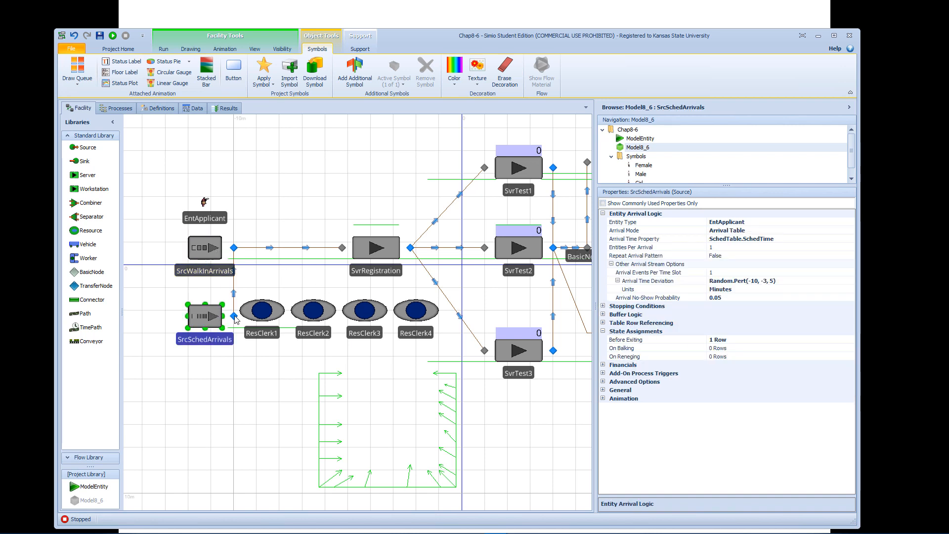
click(604, 374)
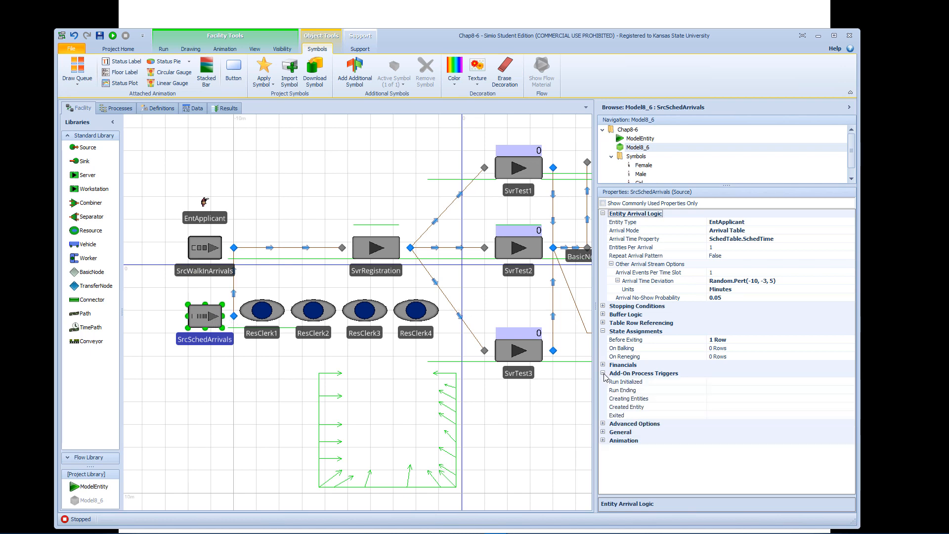
click(196, 109)
click(134, 124)
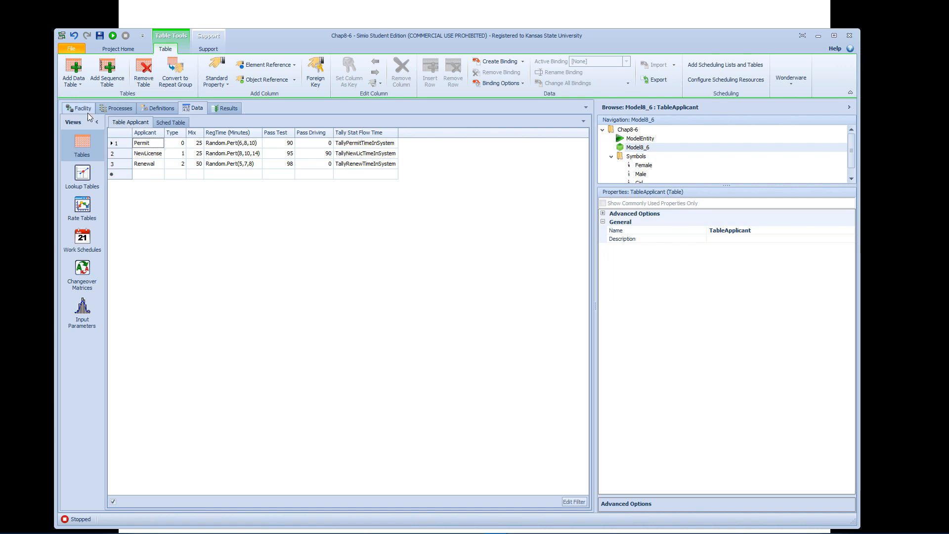
click(117, 107)
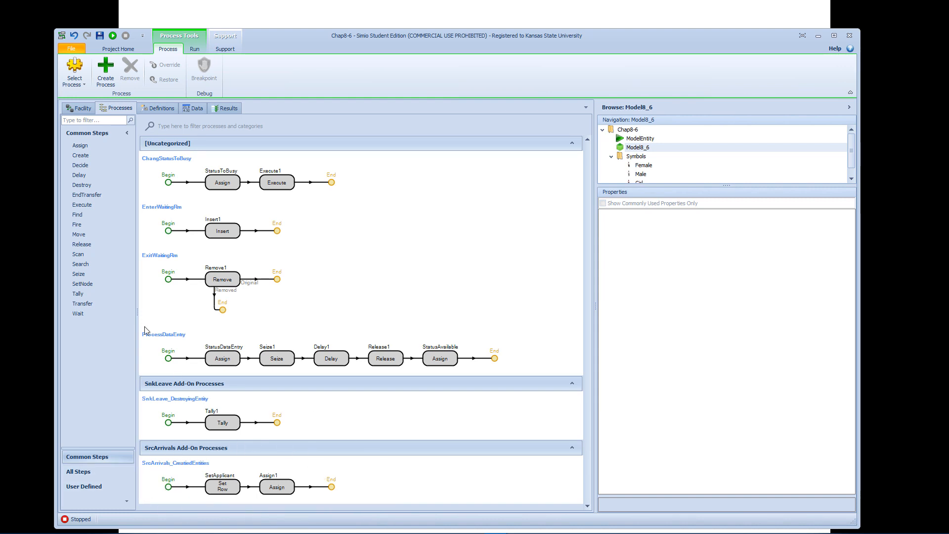
click(83, 109)
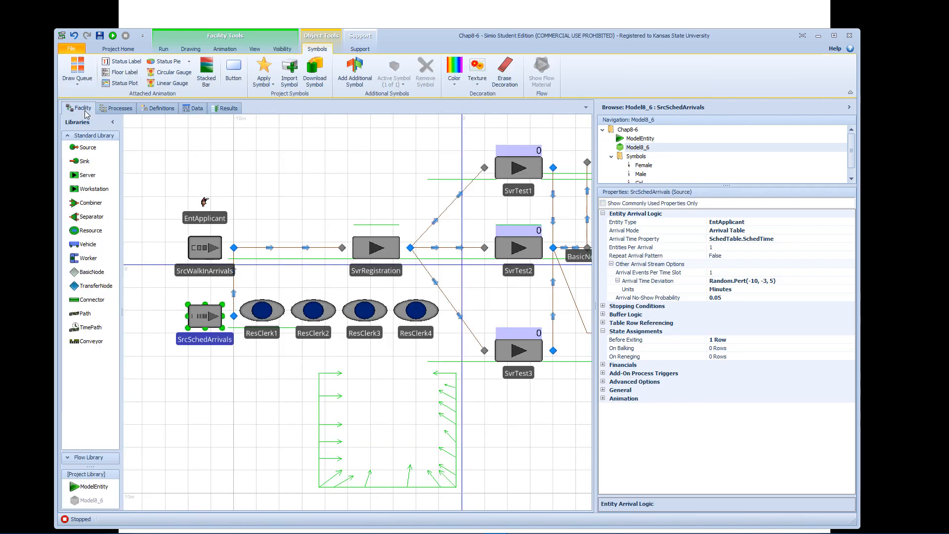
Assign the existing SrcArrivals_CreatiedEntities process to the Created Entity add-on trigger of SrcSchedArrivals.
double_click(204, 327)
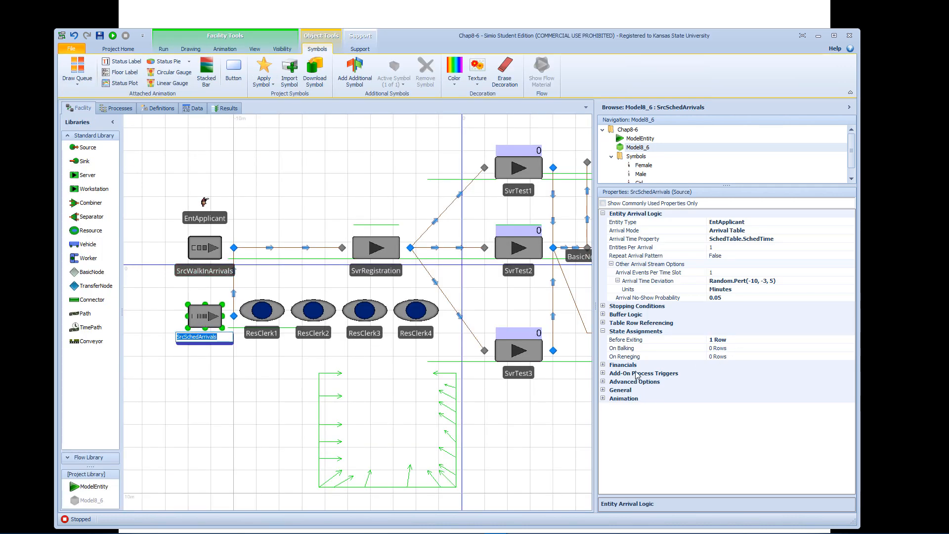
click(606, 374)
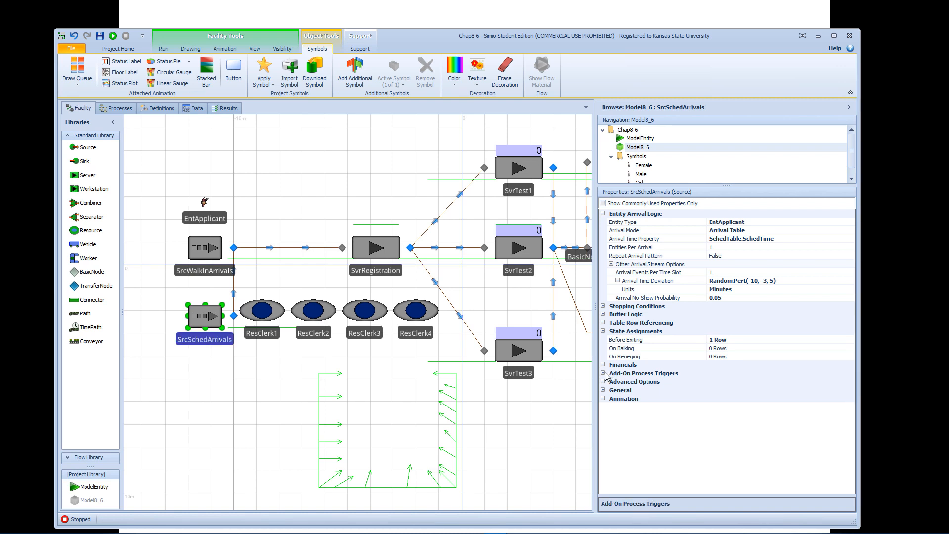
click(607, 375)
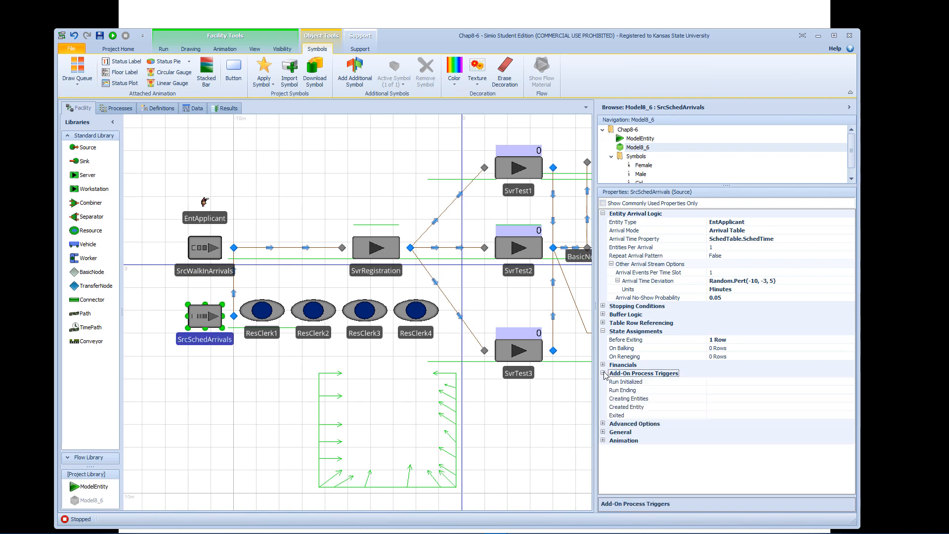
click(676, 407)
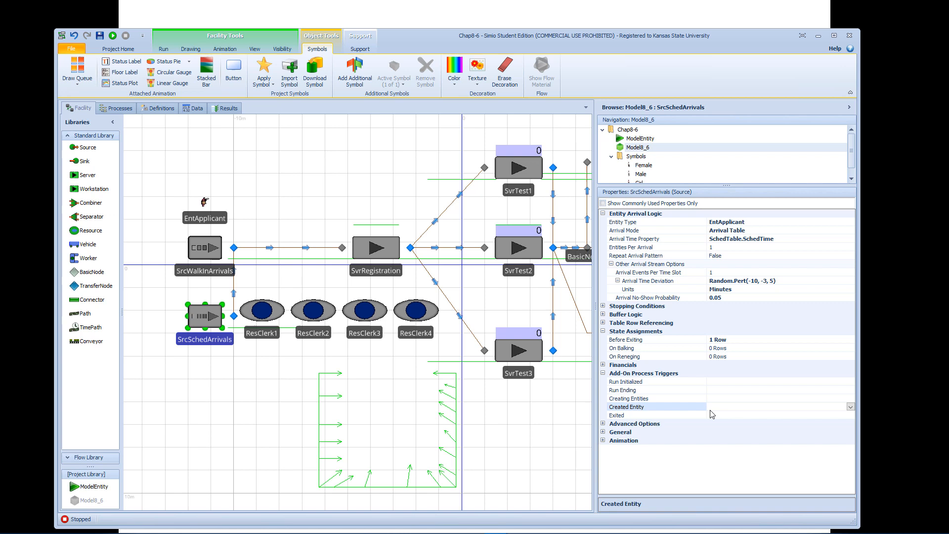
click(850, 407)
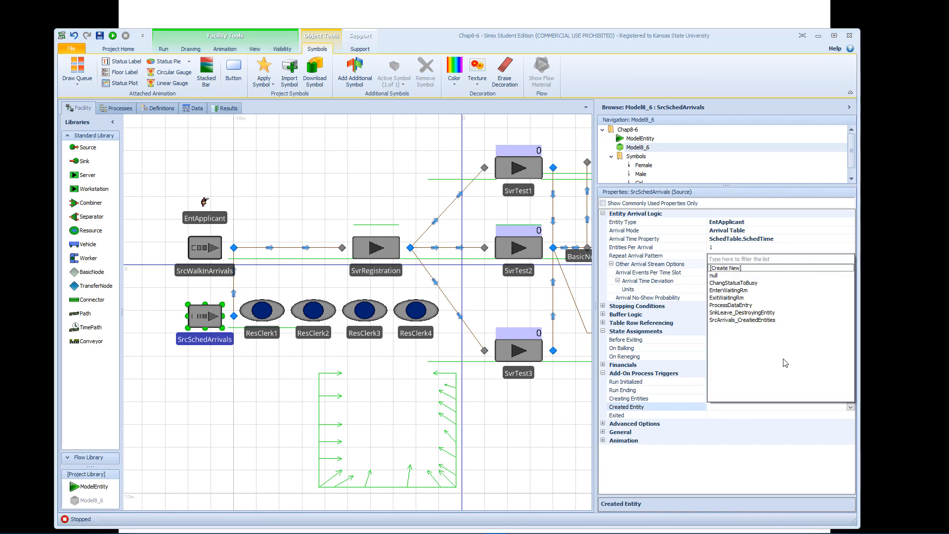
click(750, 320)
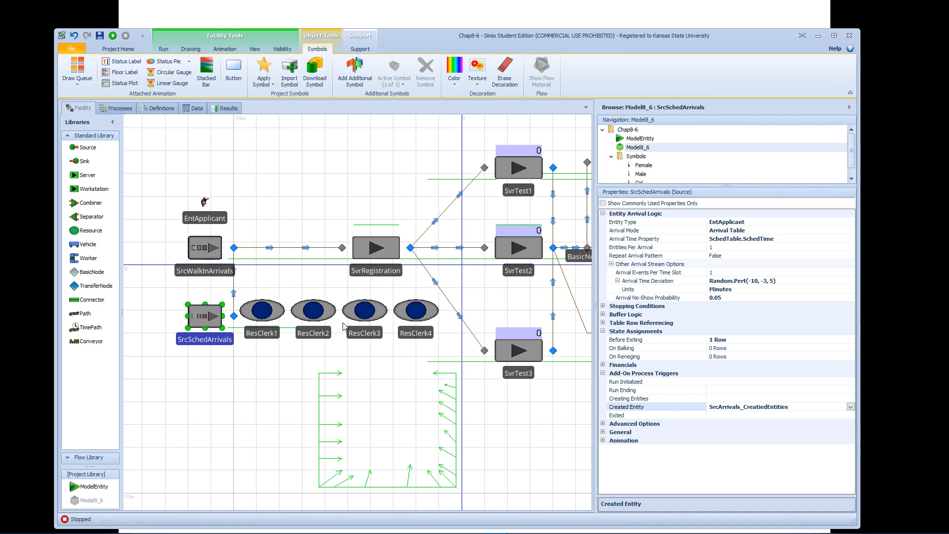
Inspect the properties of the SrcWalkInArrivals source.
scroll(345, 326, up, 2)
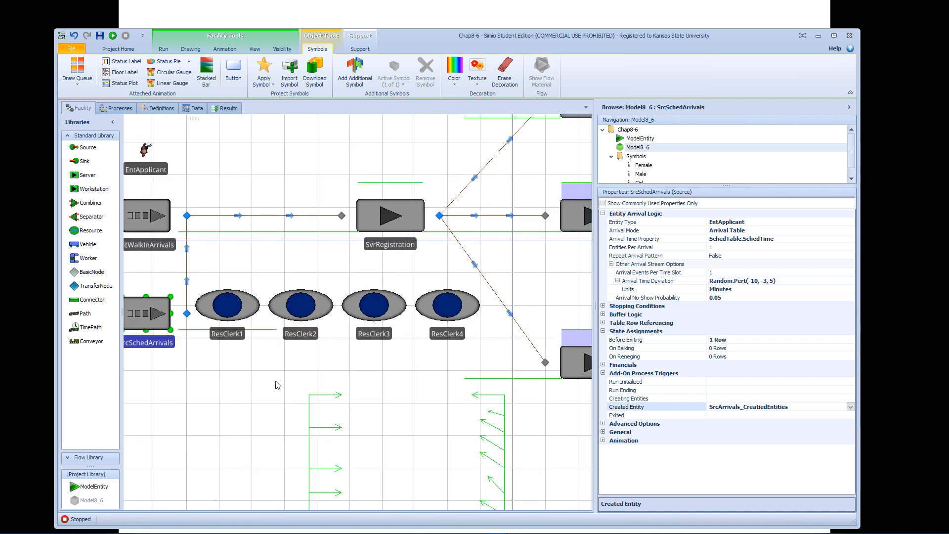
drag(267, 389, 354, 391)
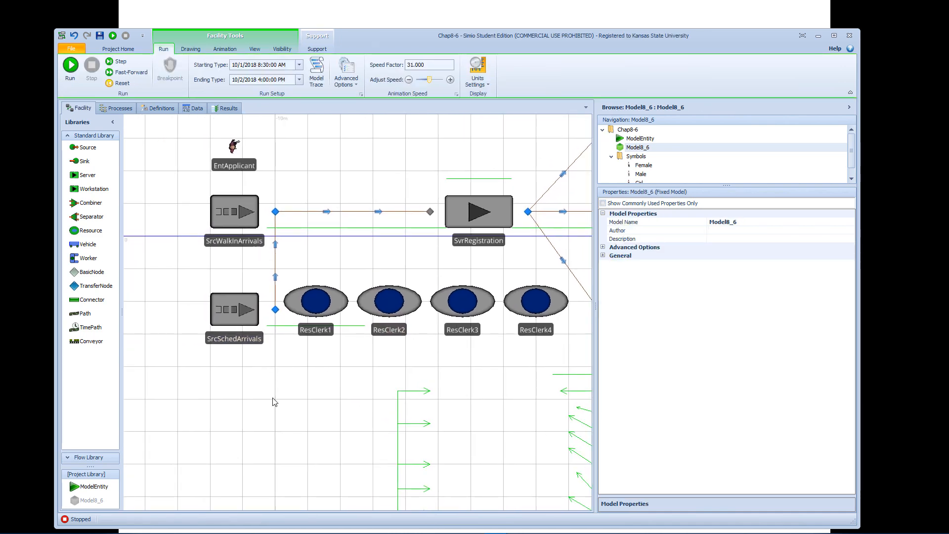
scroll(273, 400, down, 2)
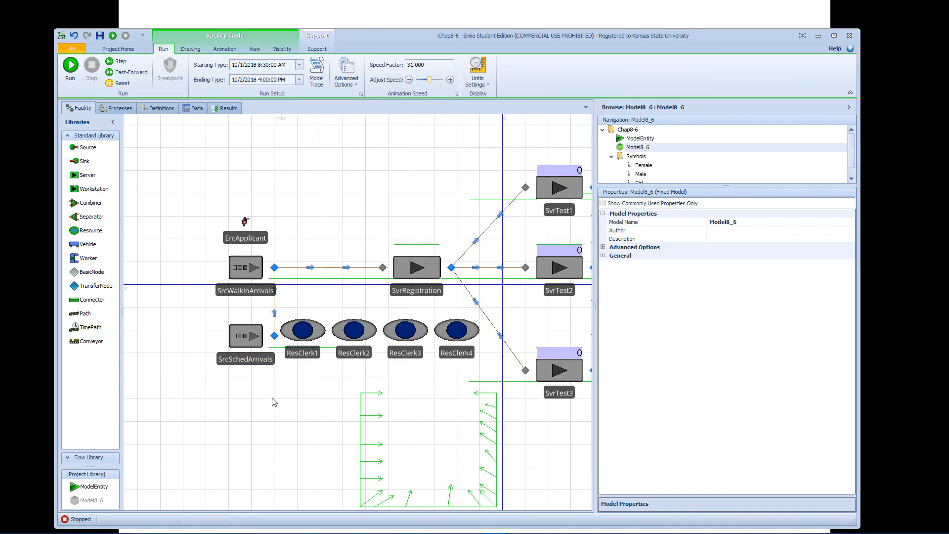
click(253, 280)
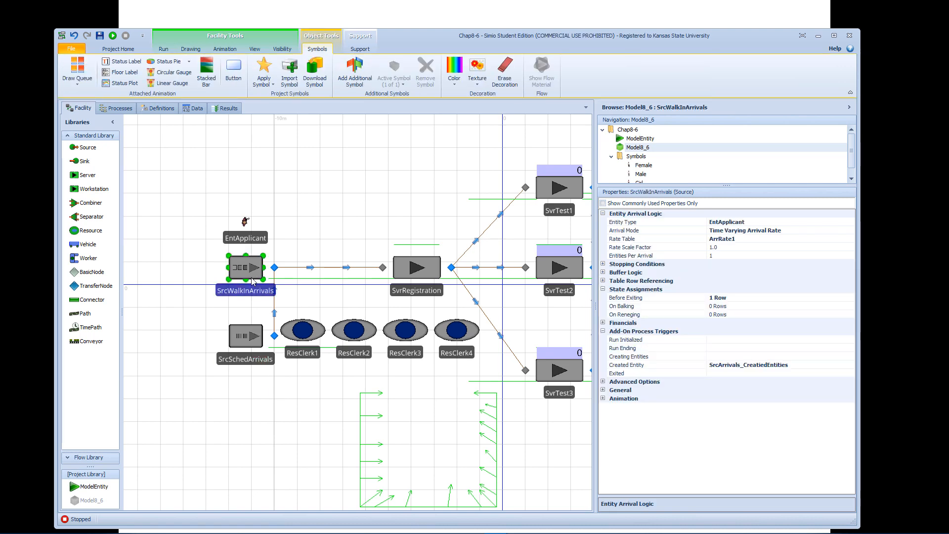
Add two new tally statistic elements to the Model8_6 definitions.
click(249, 340)
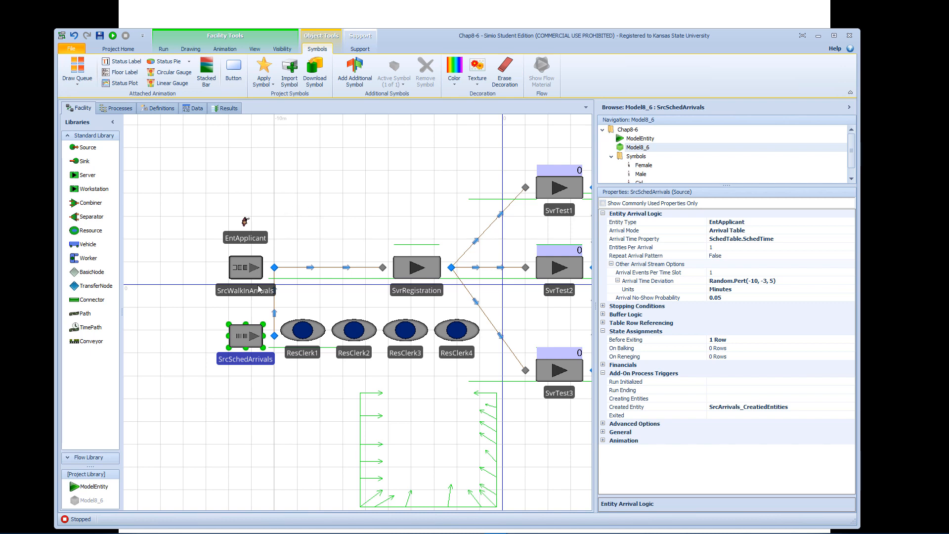
click(159, 114)
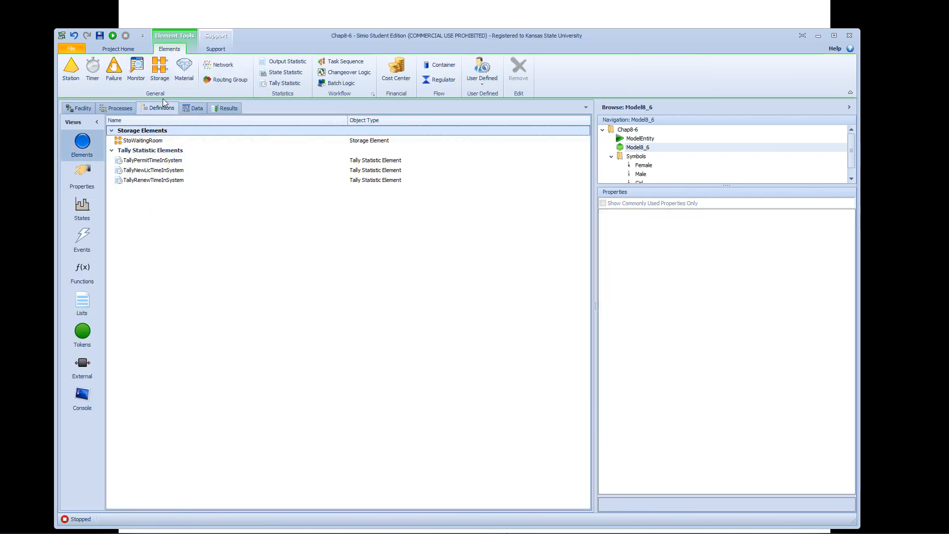
click(270, 85)
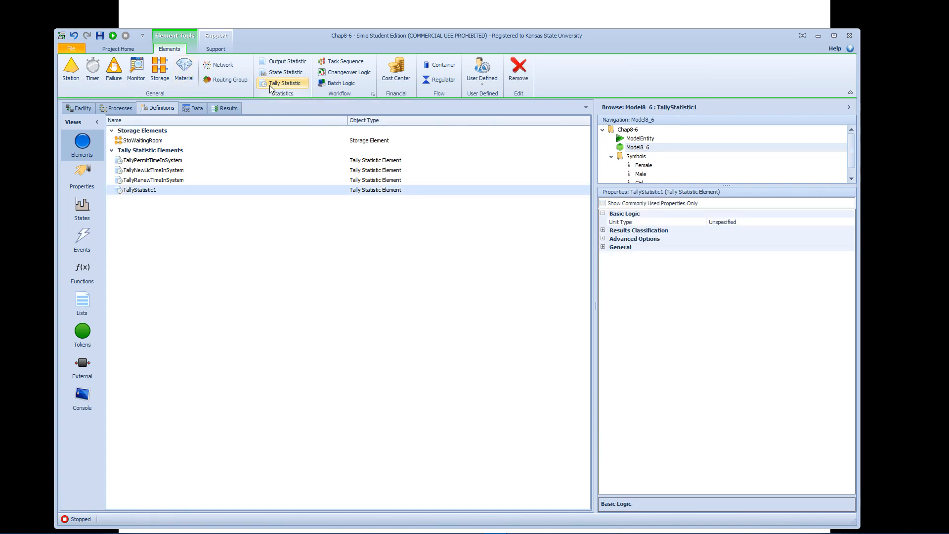
click(269, 85)
Rename the first new tally statistic as TallyStatWalkInFlowTime and copy its name.
click(154, 191)
click(157, 190)
drag(159, 190, 145, 192)
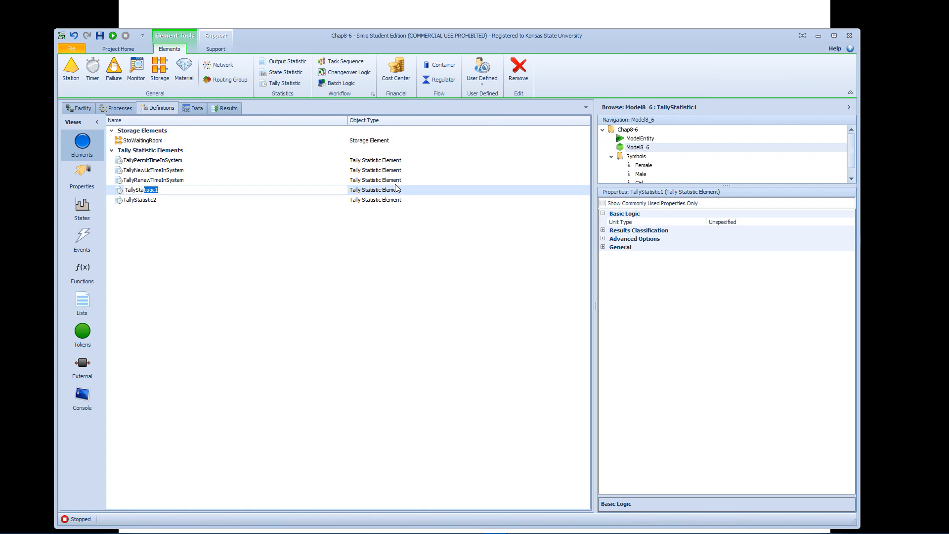
text(t)
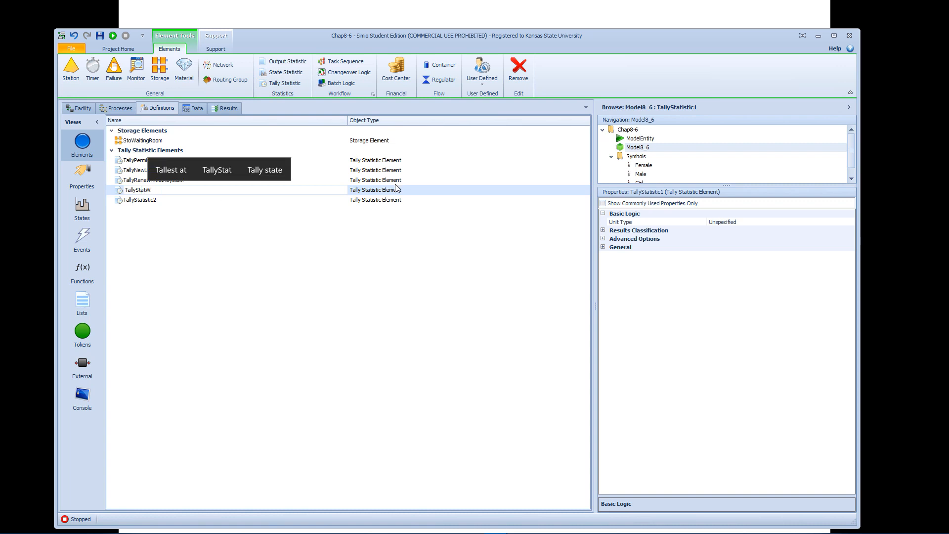
text(WalkInFl)
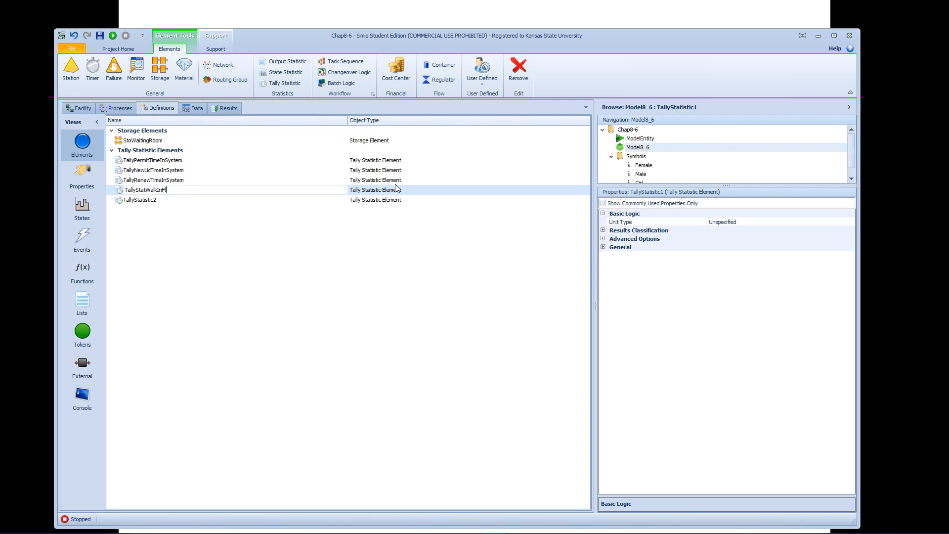
text(owTime)
key(shift+Left)
key(shift+Left)
key(shift+Left)
key(shift+Left)
key(shift+Left)
key(shift+Left)
key(shift+Left)
key(shift+Left)
key(shift+Left)
key(shift+Left)
key(shift+Left)
key(shift+Left)
key(shift+Left)
key(shift+Left)
key(shift+Left)
key(shift+Left)
key(shift+Left)
key(shift+Left)
key(shift+Left)
key(shift+Left)
key(ctrl+c)
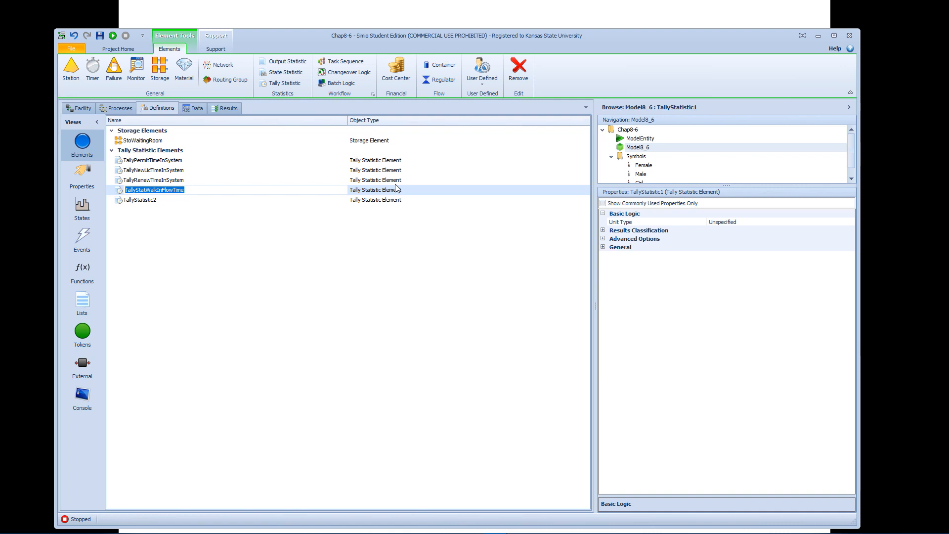
Rename the second new tally statistic as TallyStatSchedFlowTime, reusing the copied walk-in name.
click(162, 203)
click(164, 200)
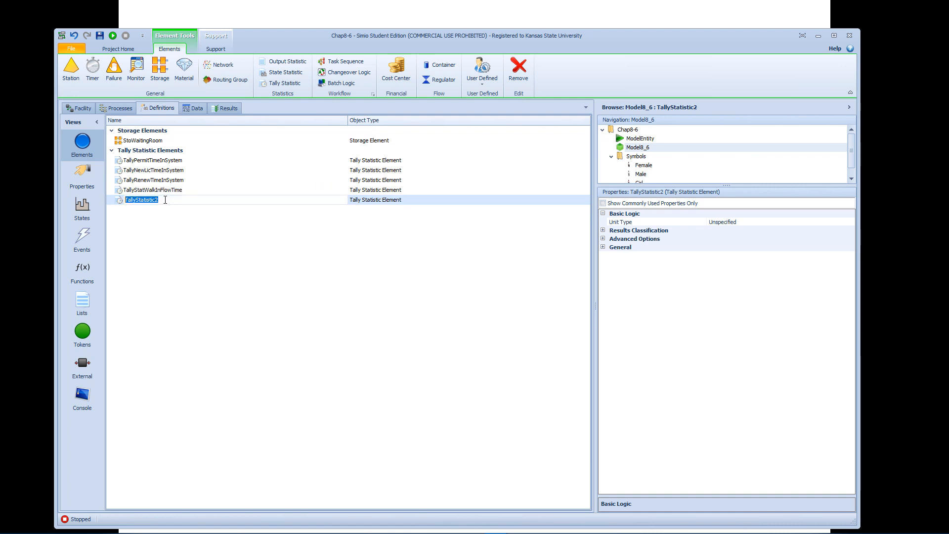
key(ctrl+v)
drag(163, 200, 147, 197)
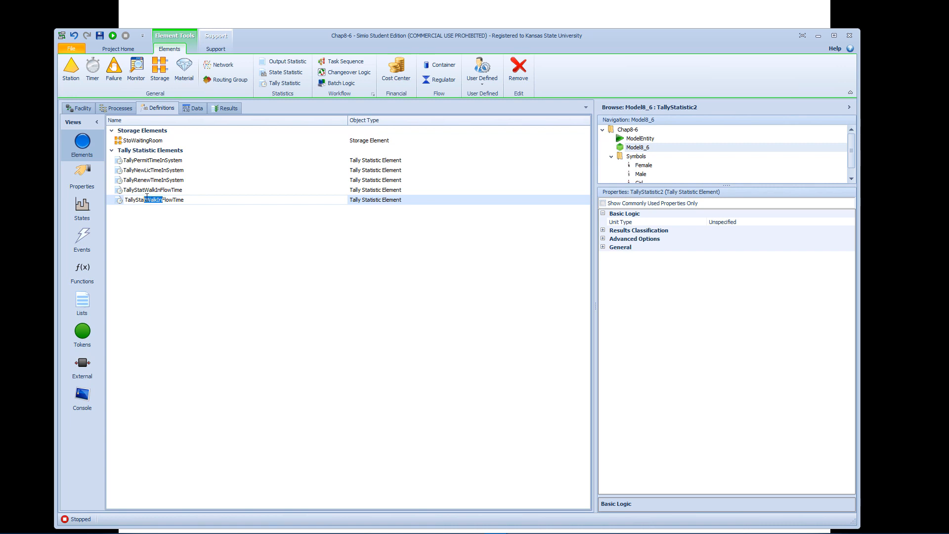
text(Sched)
click(376, 196)
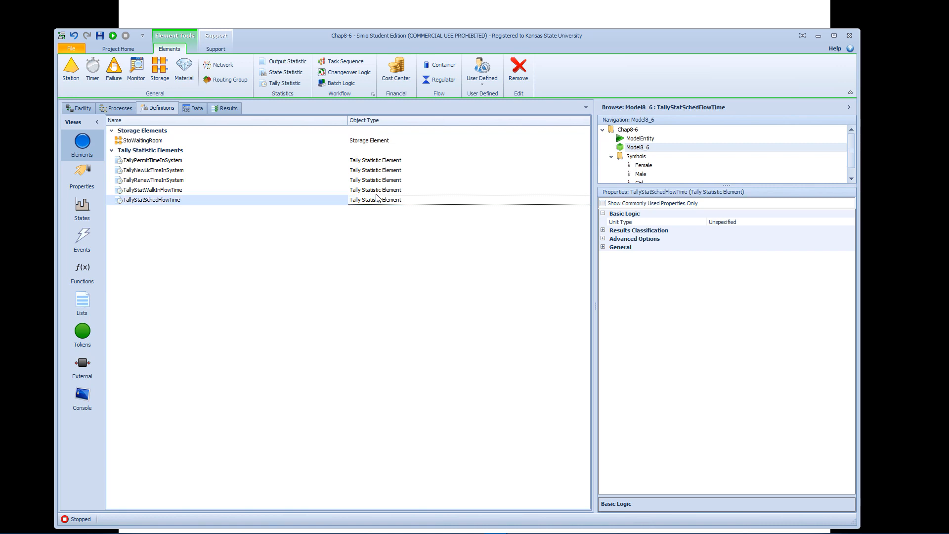
Set the Unit Type of both TallyStatSchedFlowTime and TallyStatWalkInFlowTime to Time.
click(738, 223)
click(851, 222)
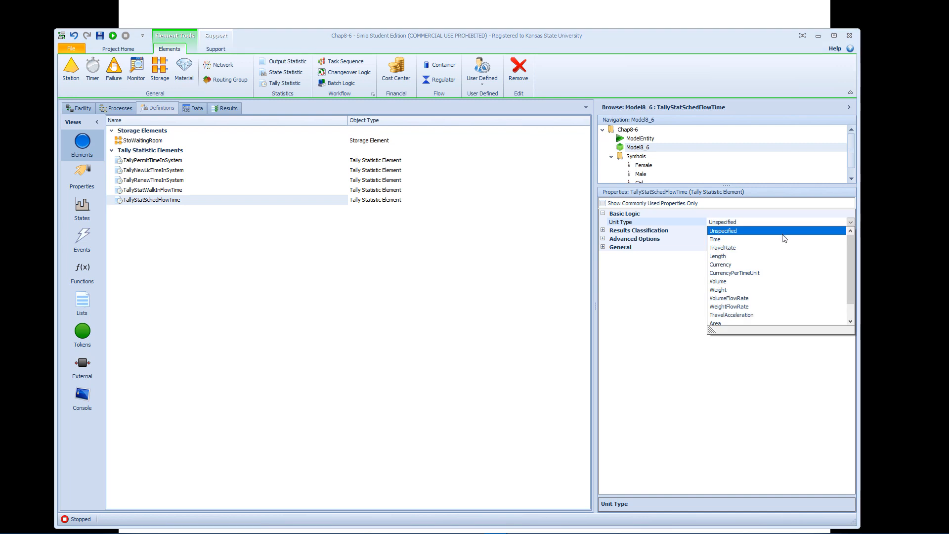
click(766, 240)
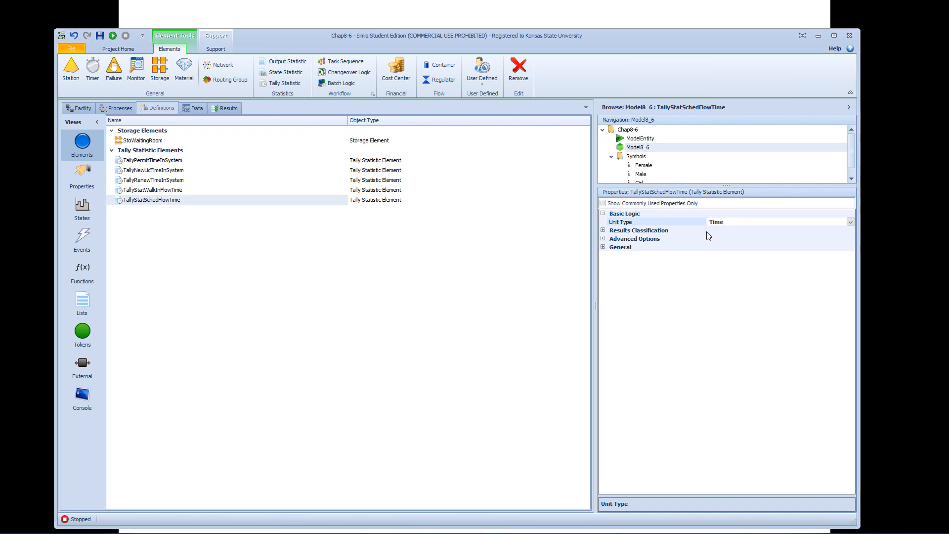
click(355, 191)
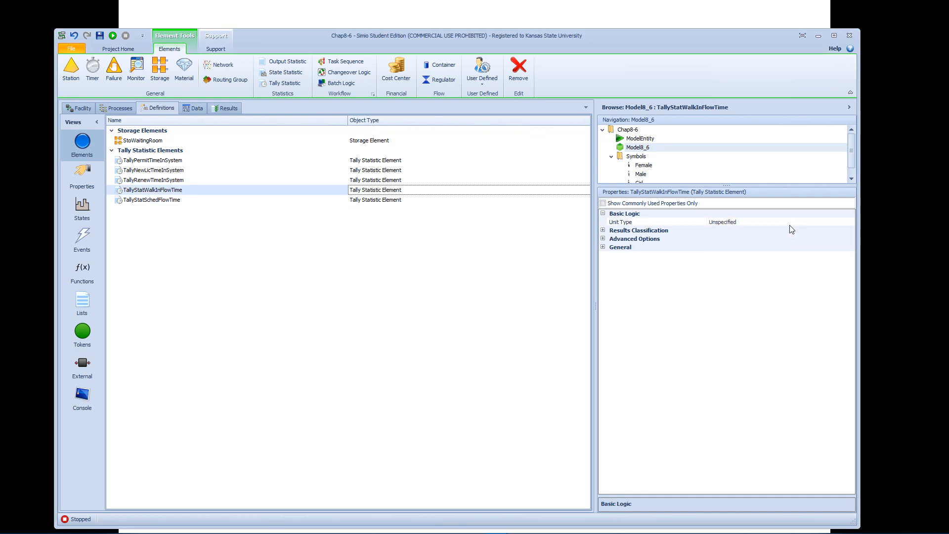
click(812, 224)
click(850, 223)
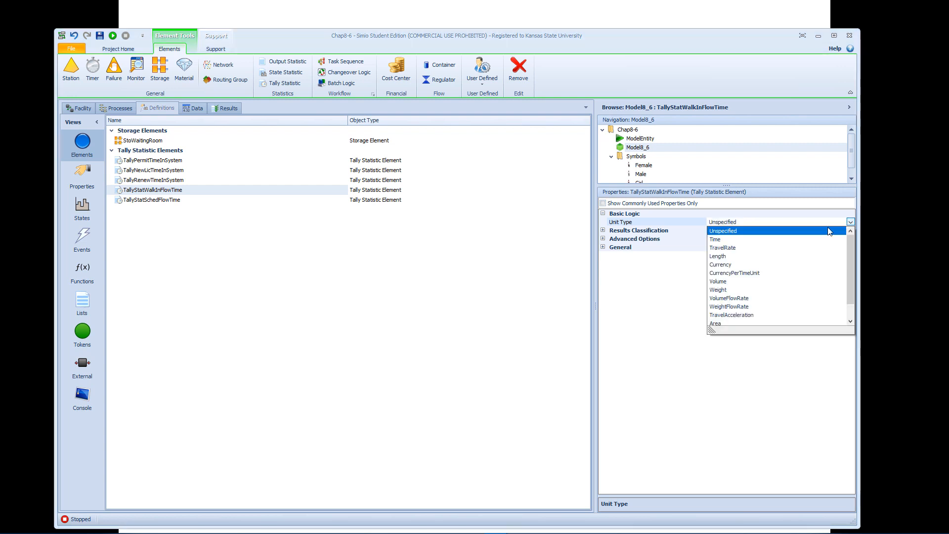
click(732, 240)
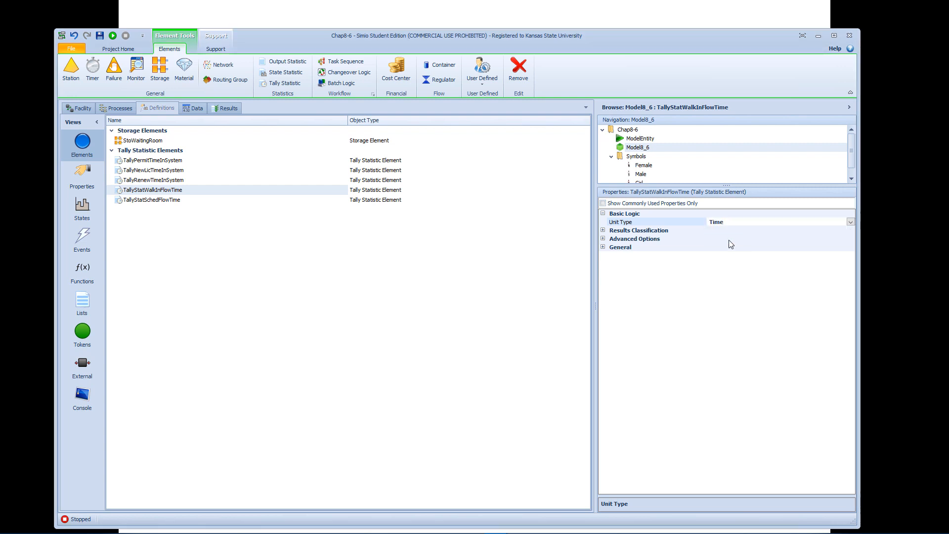
Classify the results of TallyStatWalkInFlowTime with Category FlowTime and Data Item TimeInSystem.
click(603, 230)
click(774, 247)
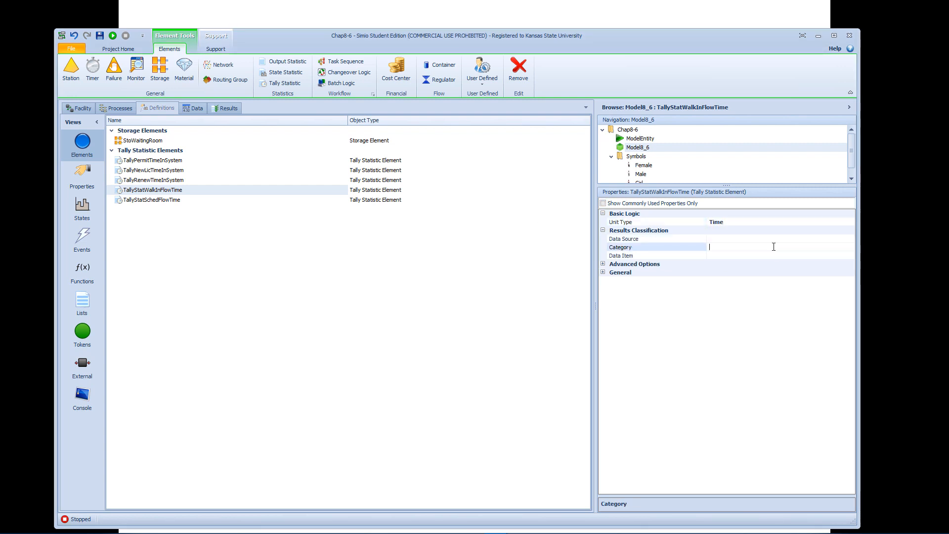
text(FlowTime)
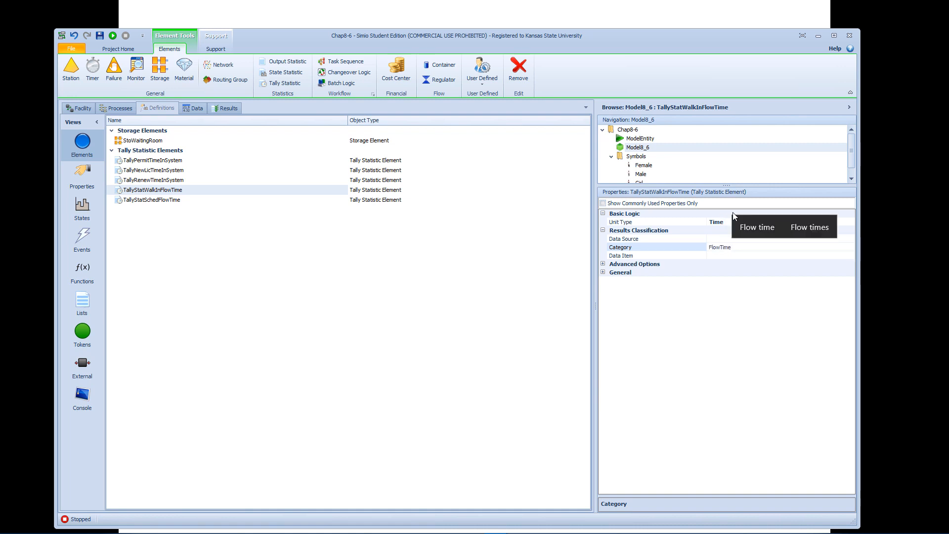
key(Return)
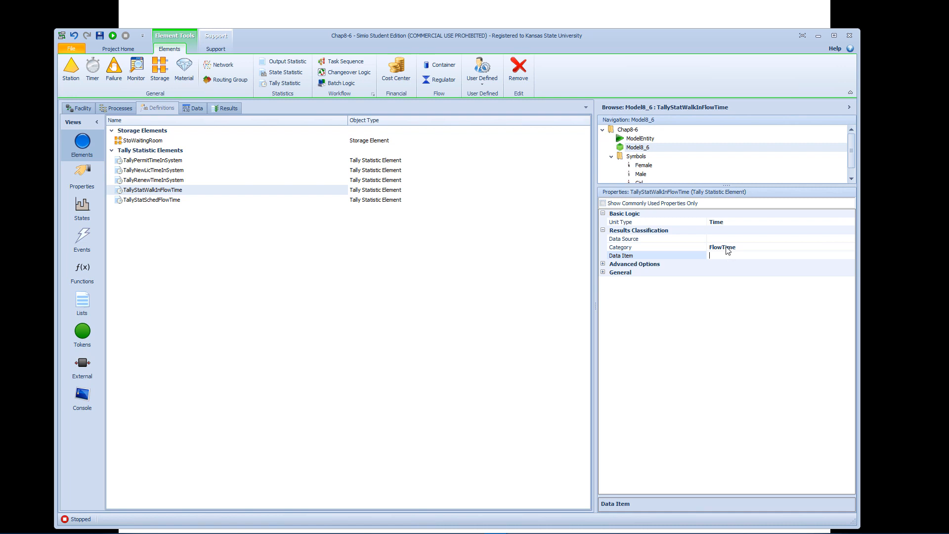
text(TimeInSystem)
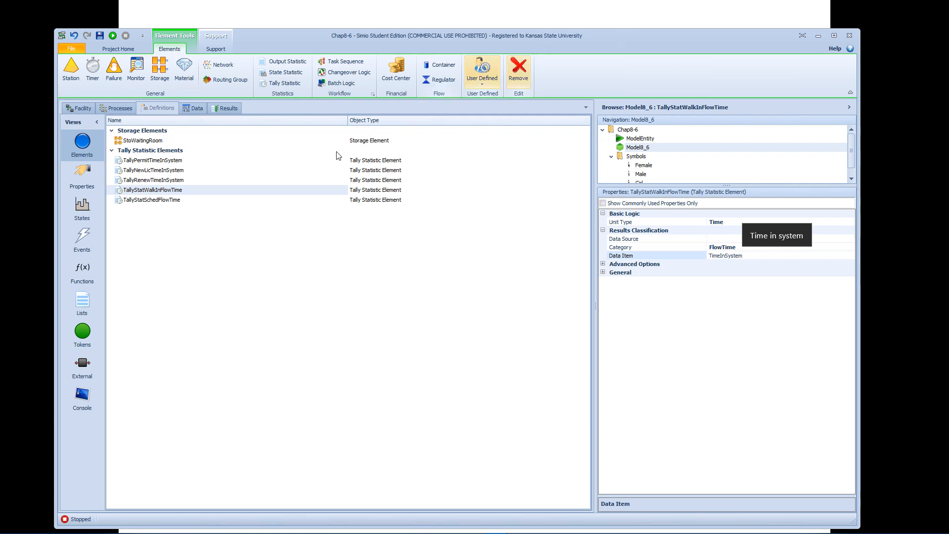
Classify the results of TallyStatSchedFlowTime with Category FlowTime and Data Item TimeInSystem.
click(268, 201)
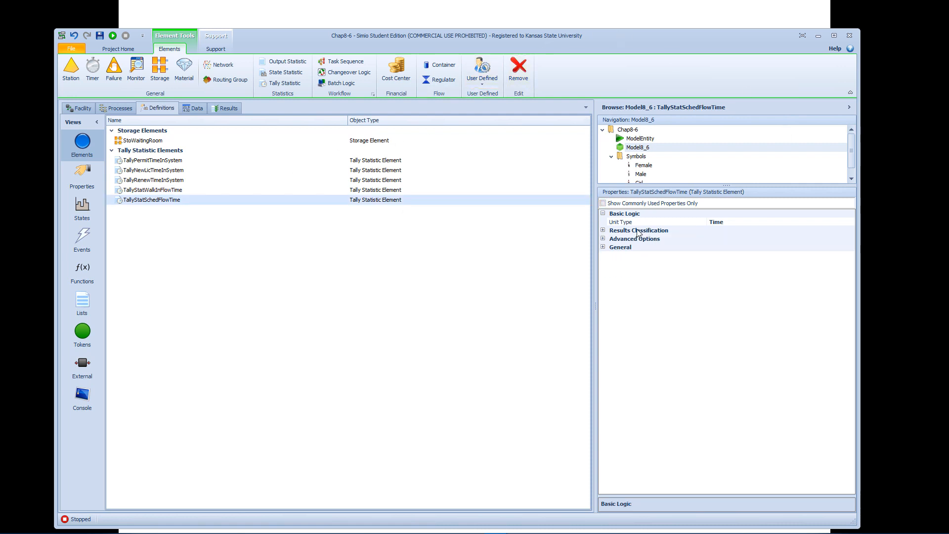
click(603, 231)
click(737, 247)
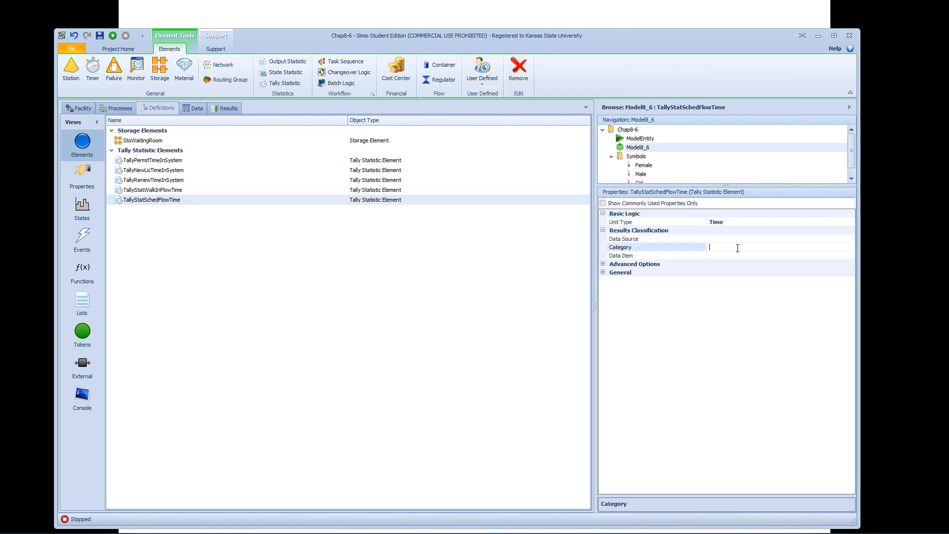
text(FlowTime)
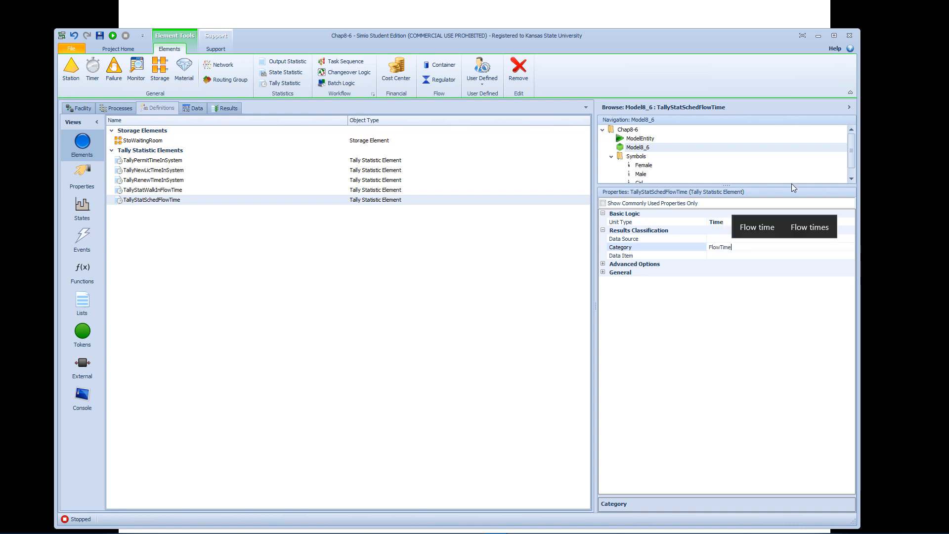
click(728, 257)
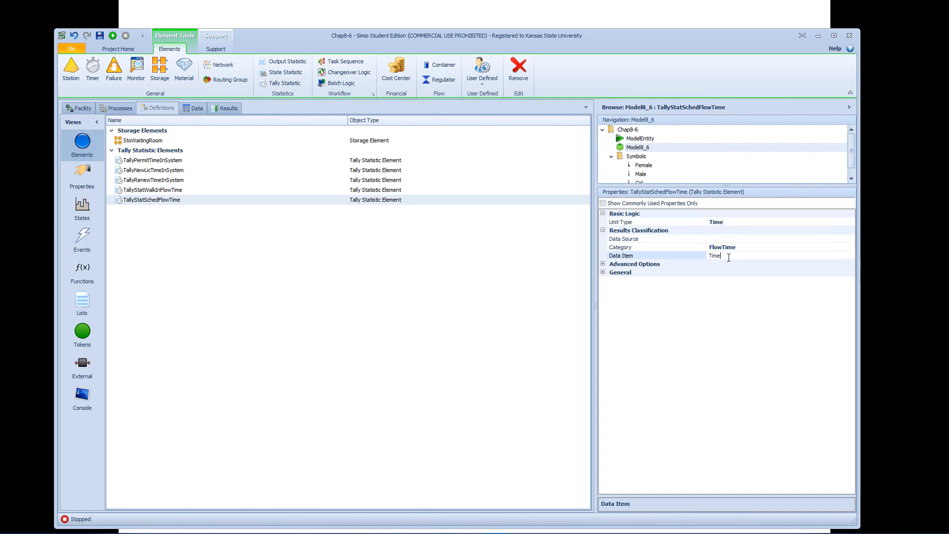
text(TimeInSystem)
key(Return)
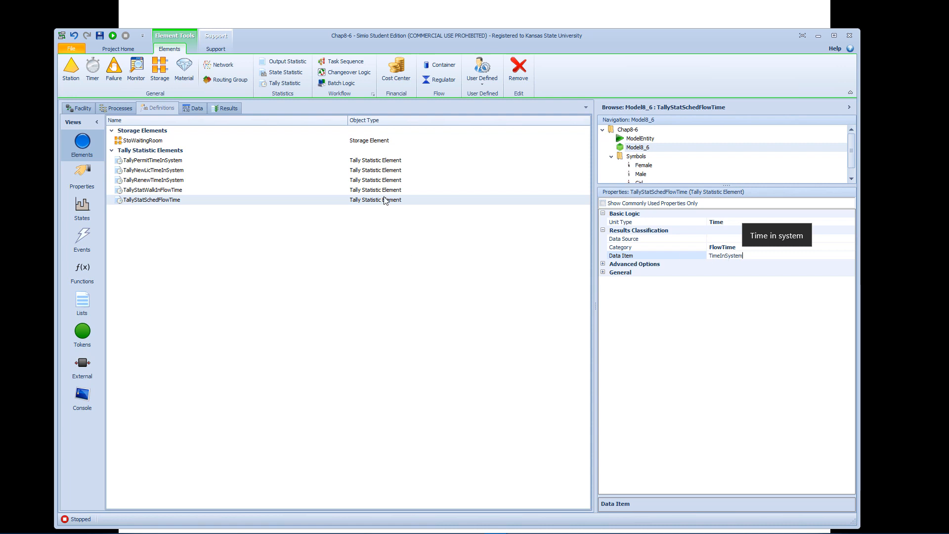
Check the result classification of the existing tallies and set the Data Source of TallyStatWalkInFlowTime to WalkIn.
click(377, 183)
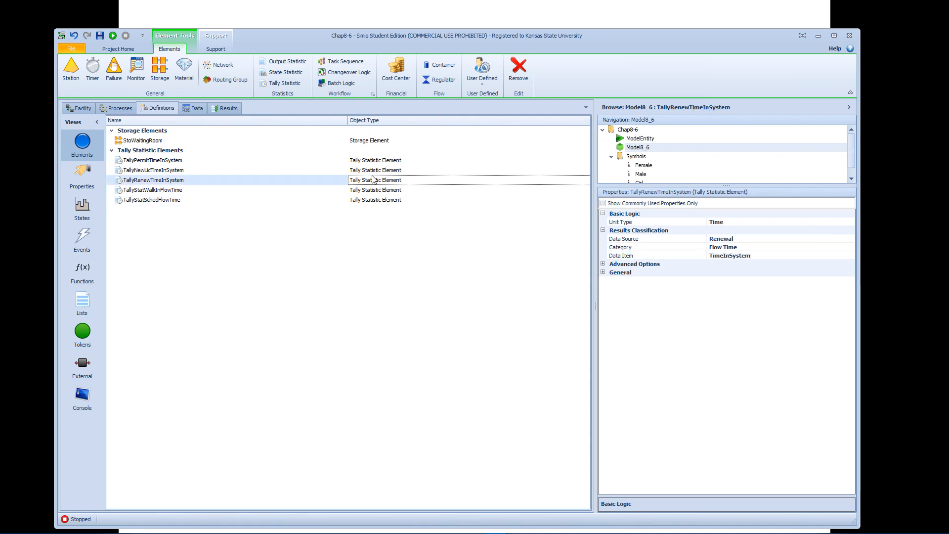
click(374, 171)
click(383, 161)
click(378, 191)
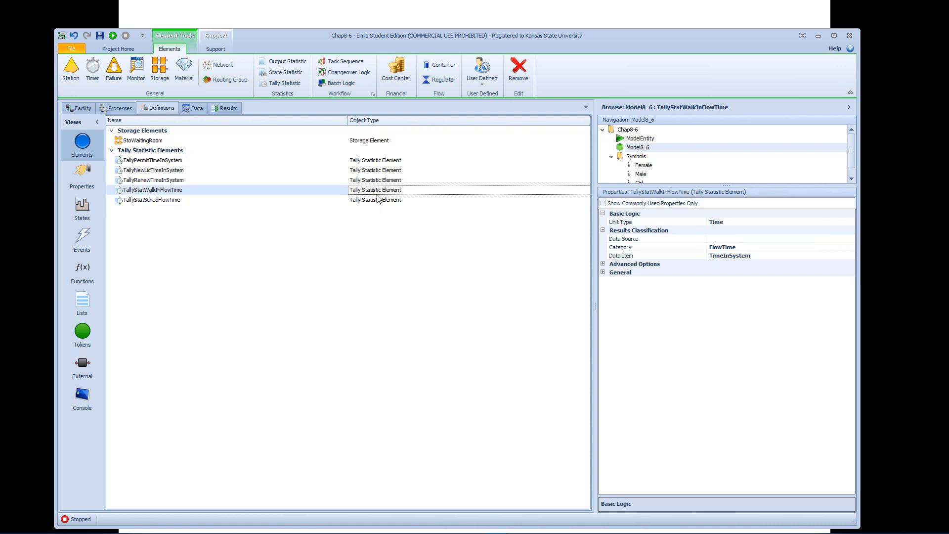
click(746, 240)
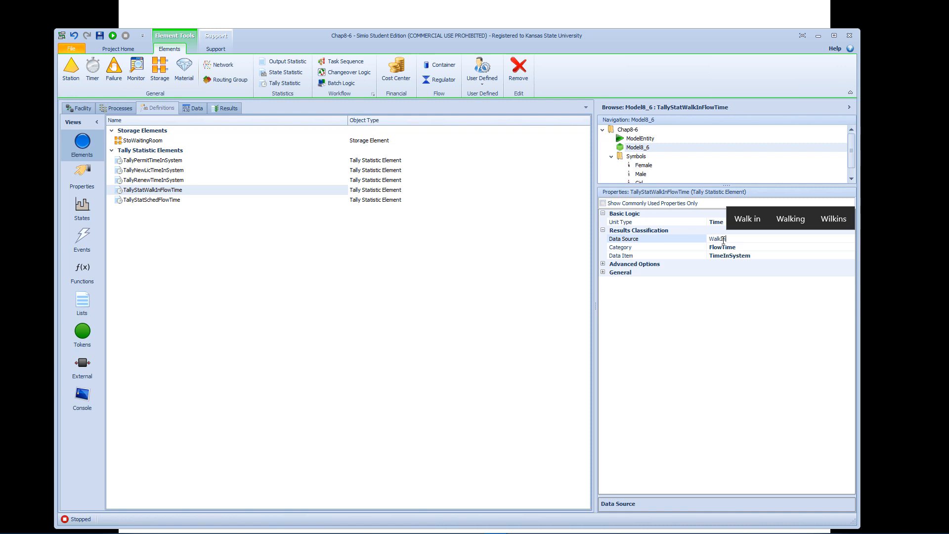
Set the Data Source of TallyStatSchedFlowTime to Scheduled.
click(398, 203)
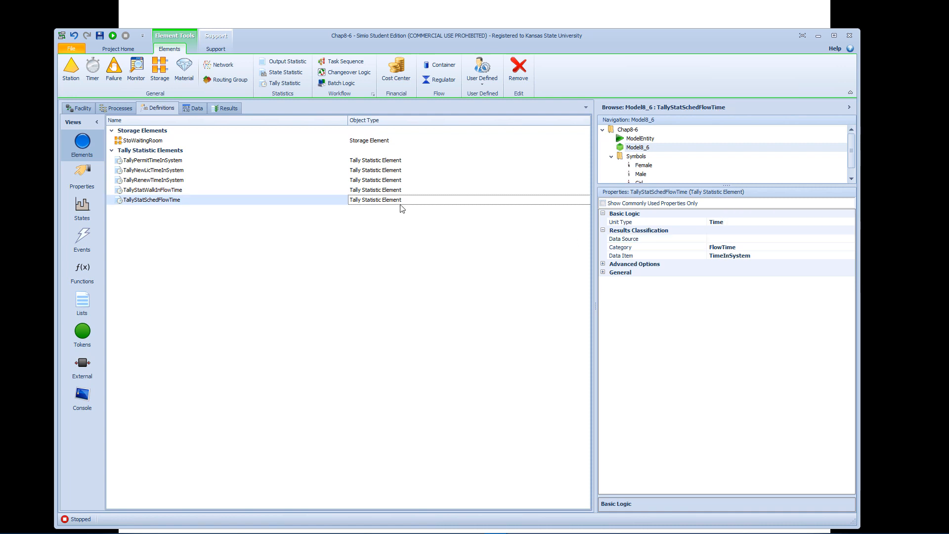
click(718, 240)
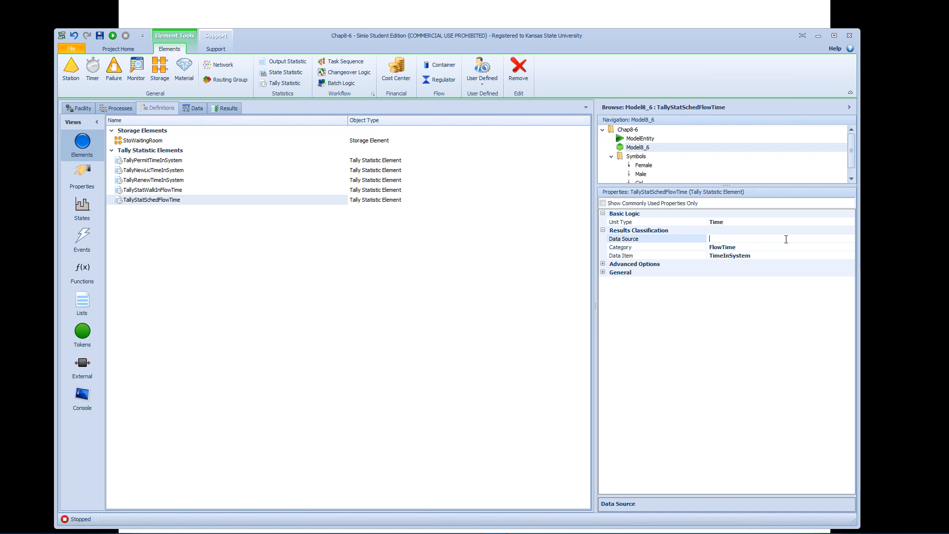
text(Scheduled)
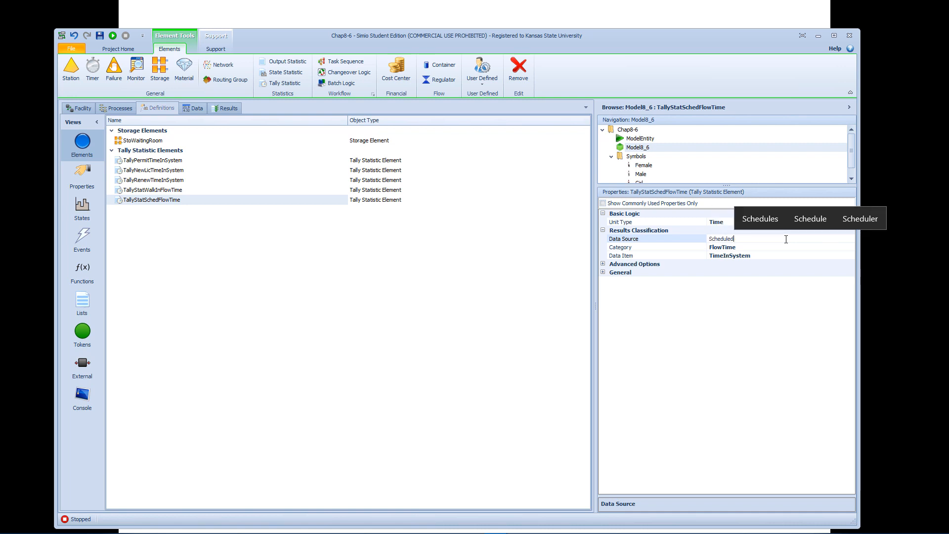
key(Return)
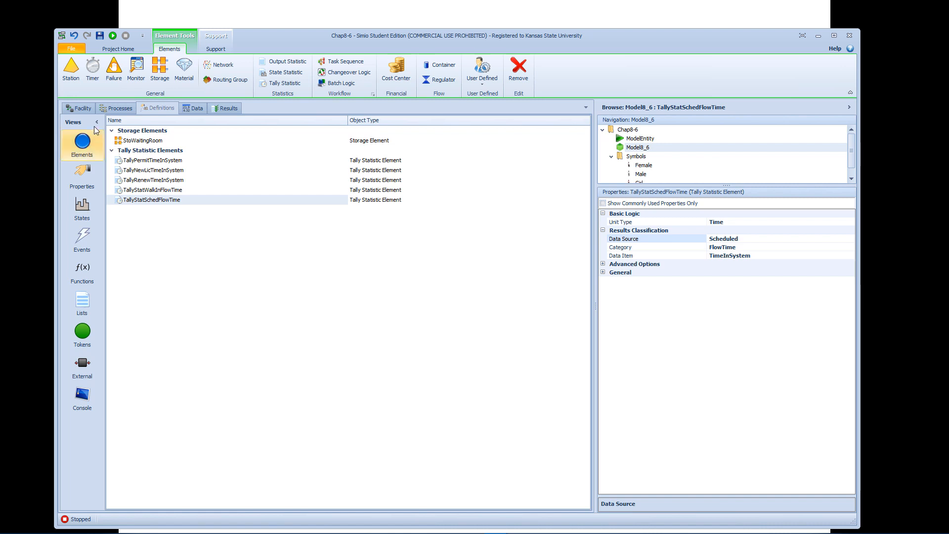
Locate the SnkLeave sink in the facility model and select its input node.
click(87, 110)
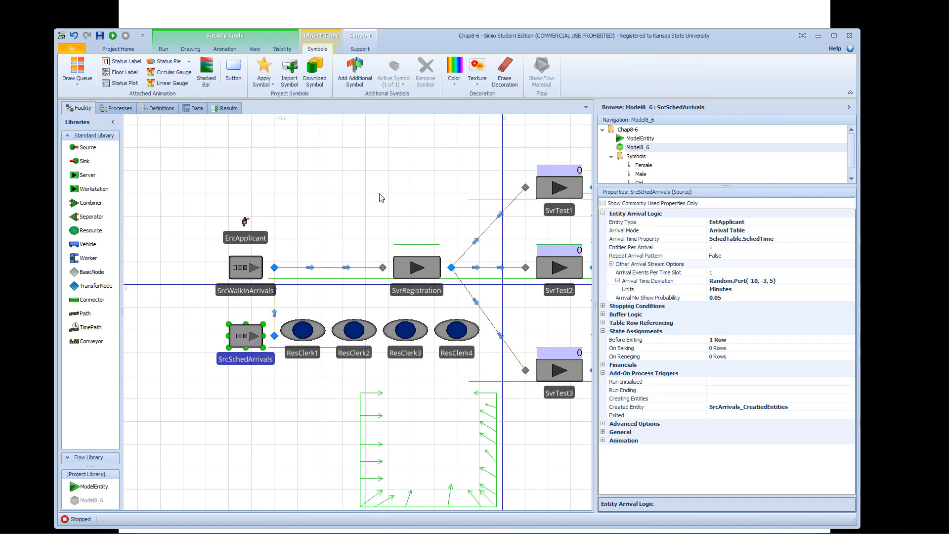
drag(416, 197, 306, 211)
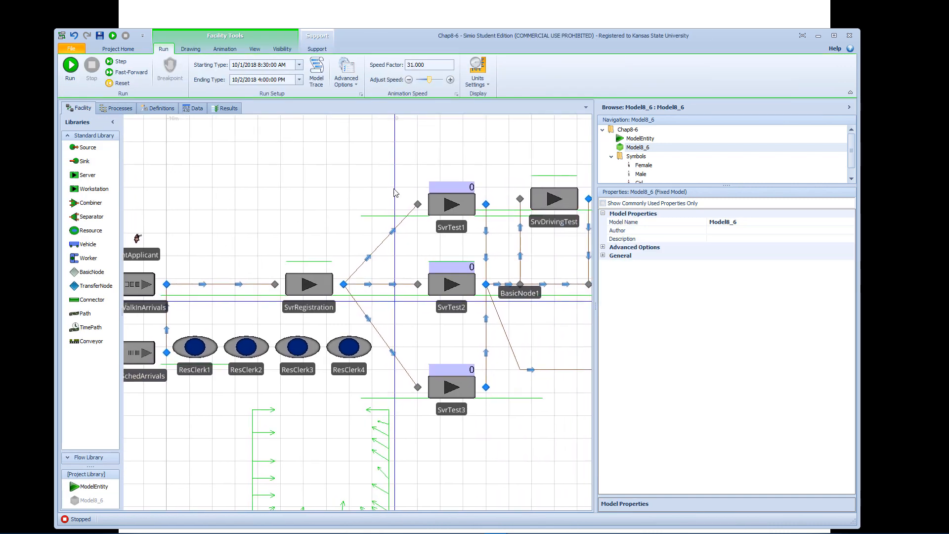
drag(487, 161, 414, 169)
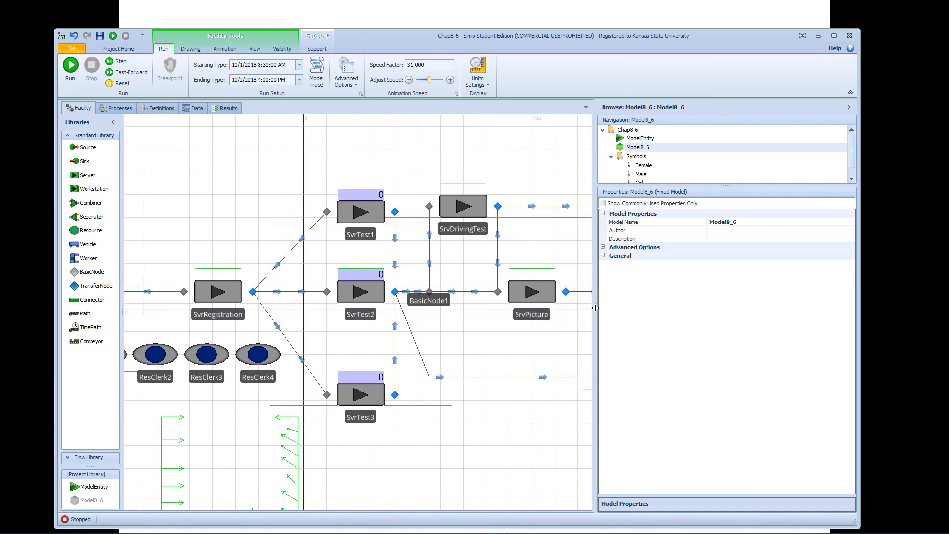
drag(595, 306, 674, 304)
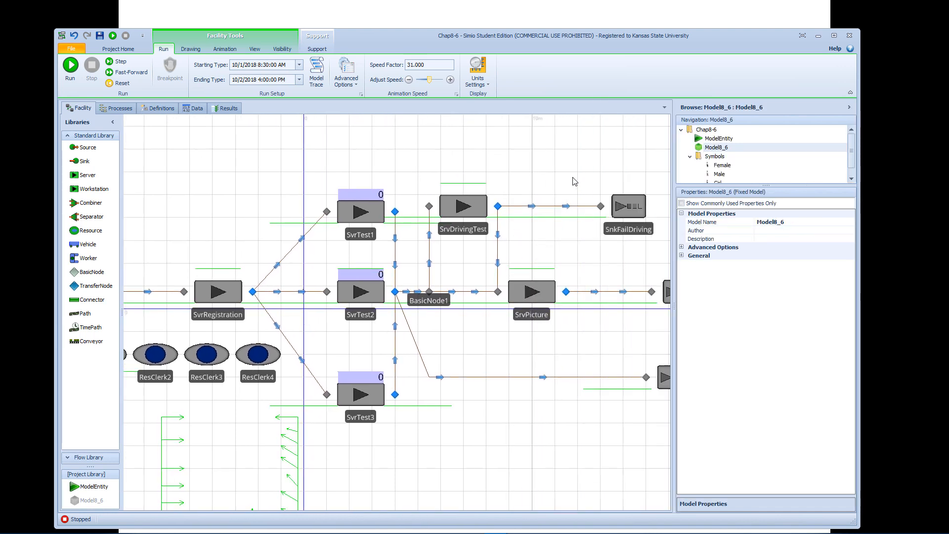
drag(563, 180, 391, 182)
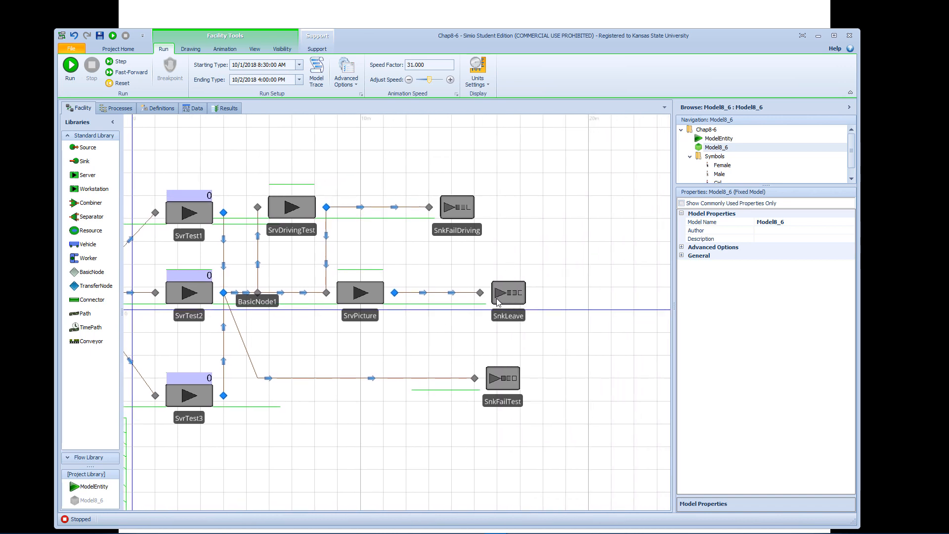
click(480, 293)
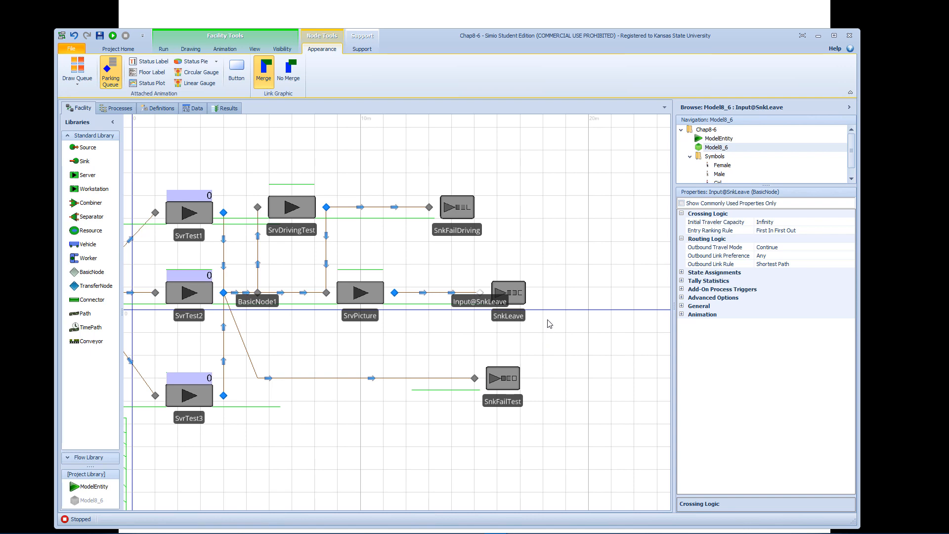
click(525, 297)
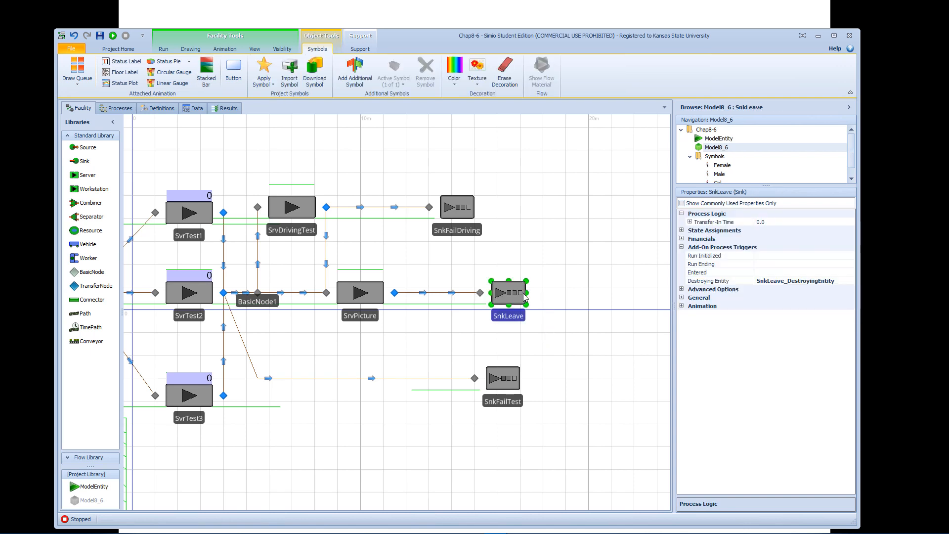
click(480, 294)
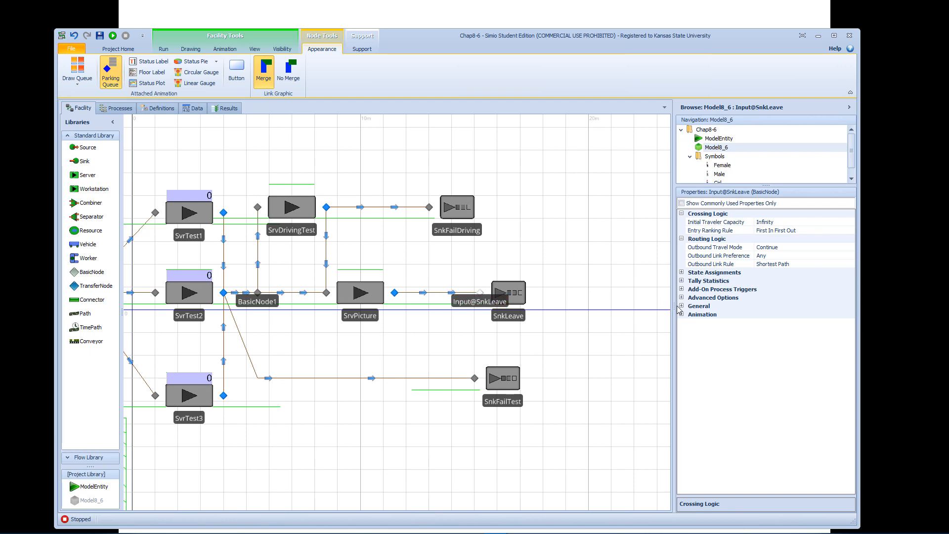
Add an item to the On Exited tally statistics of SnkLeave's input node.
drag(674, 307, 625, 308)
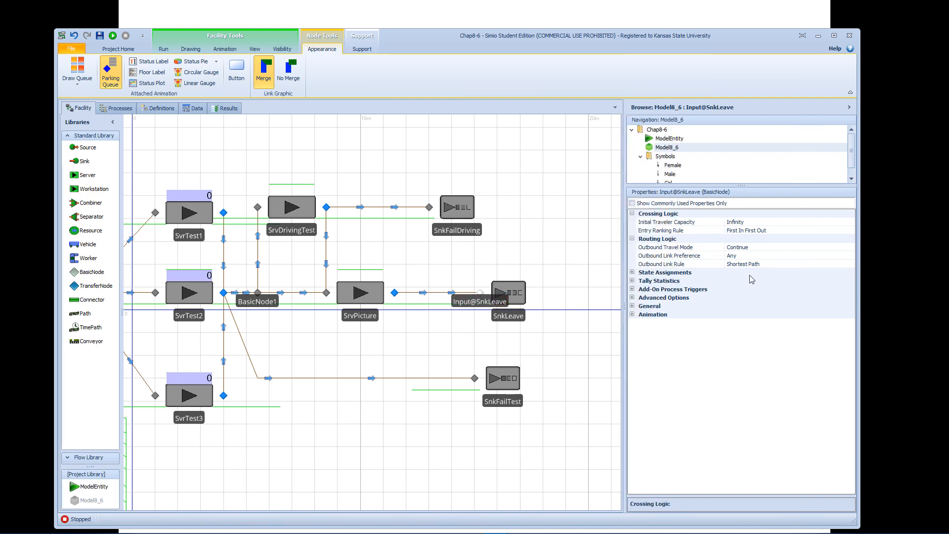
click(632, 281)
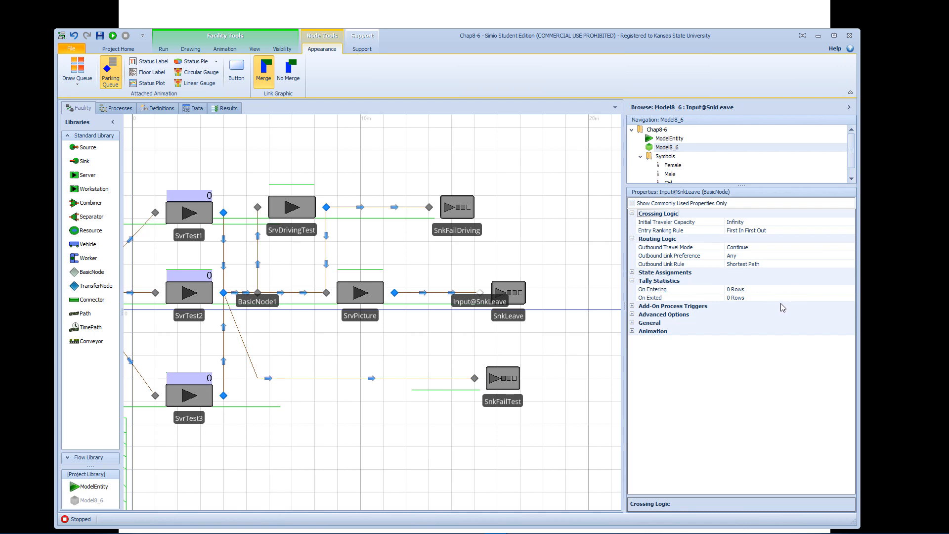
click(762, 297)
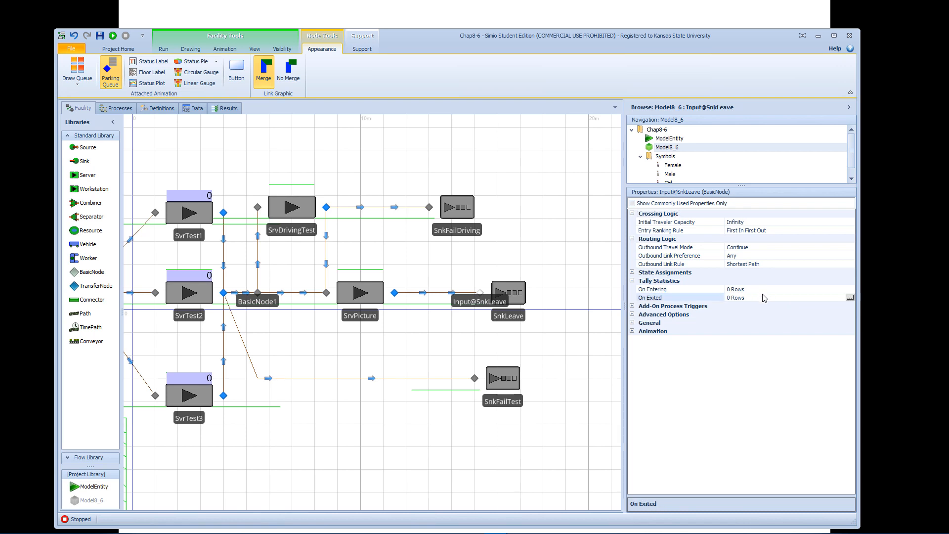
click(851, 297)
click(364, 440)
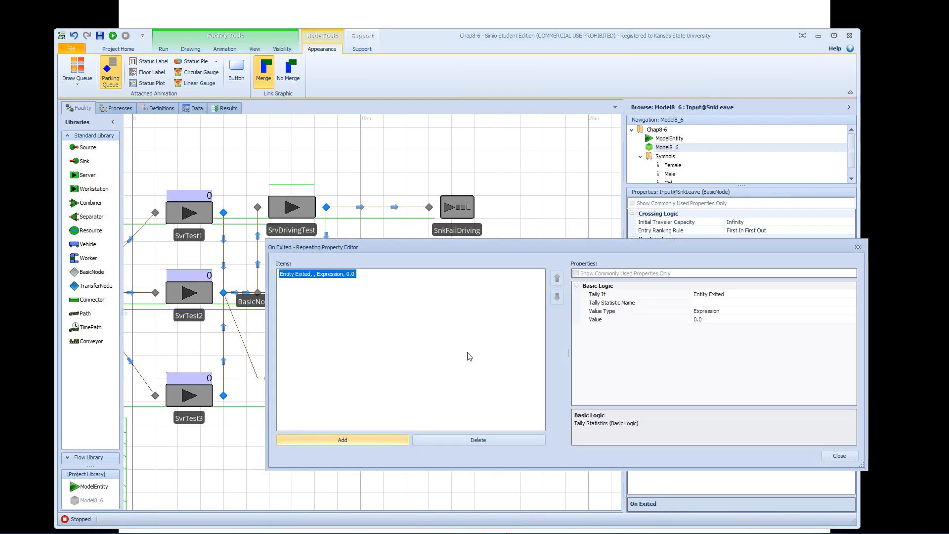
drag(578, 252, 453, 247)
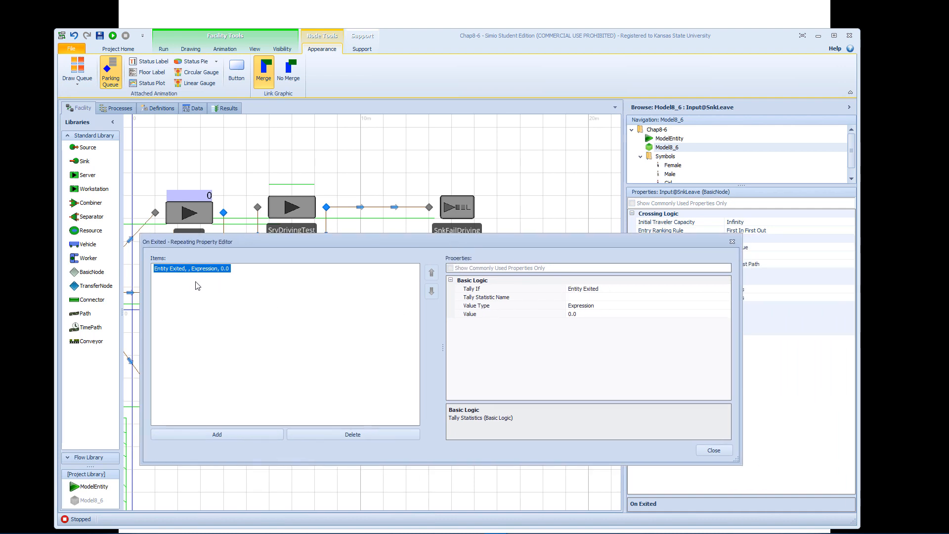
Set the exit tally's Tally If to Custom Condition with the condition ModelEntity.Priority == 1.
click(619, 290)
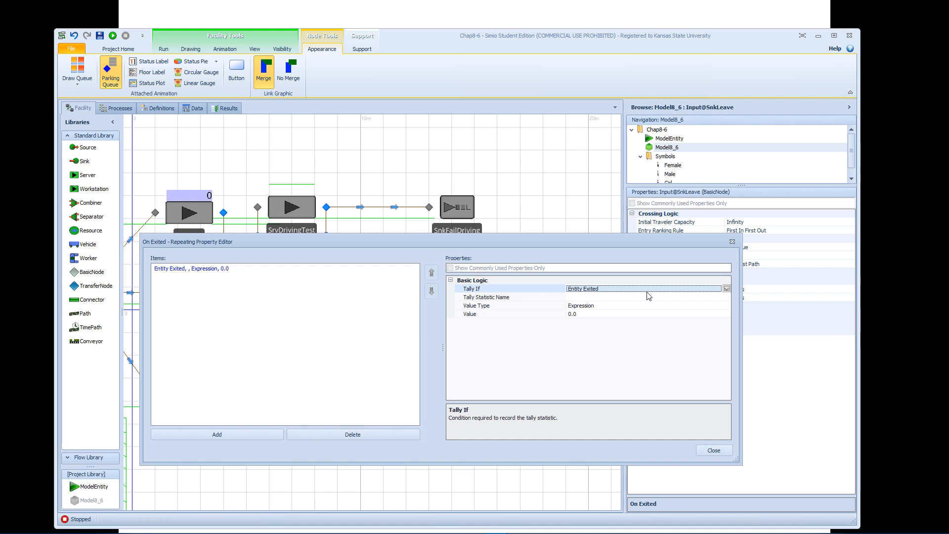
click(727, 290)
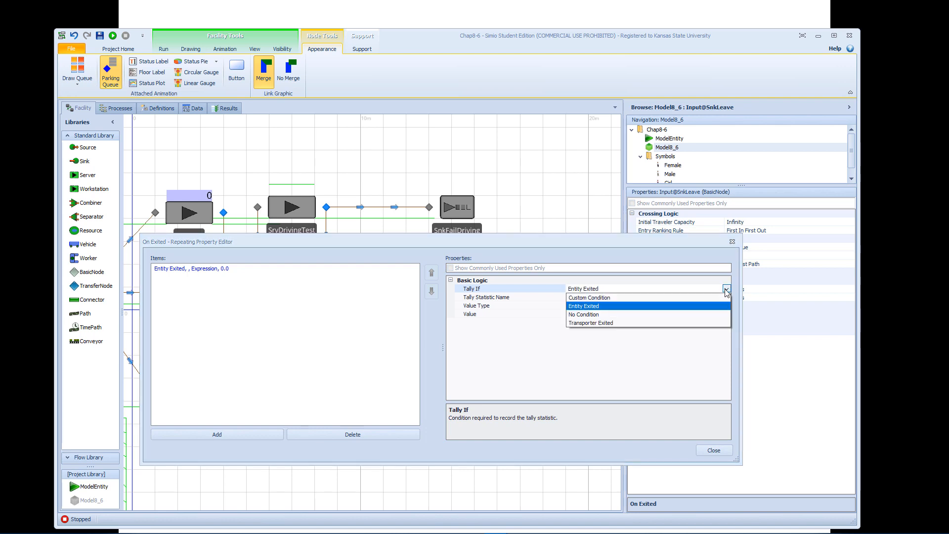
click(635, 299)
click(596, 298)
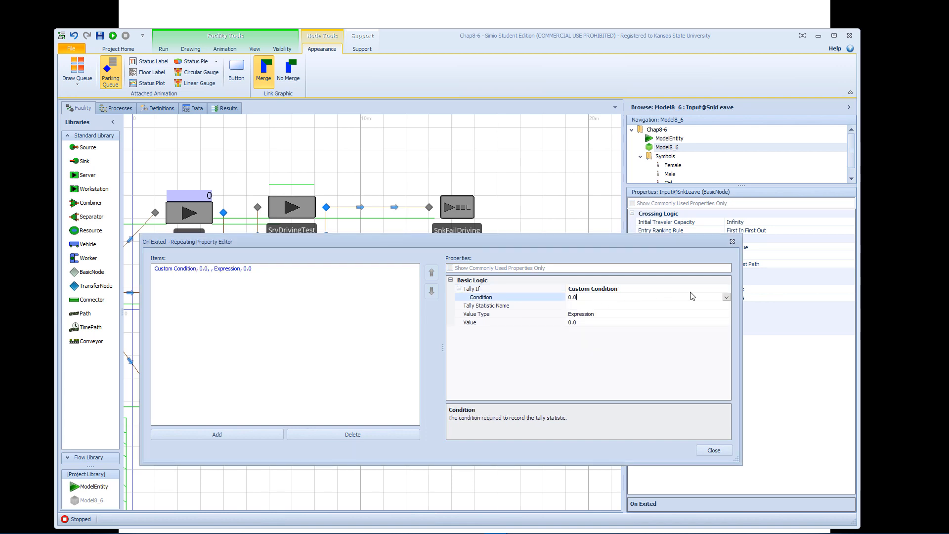
click(726, 298)
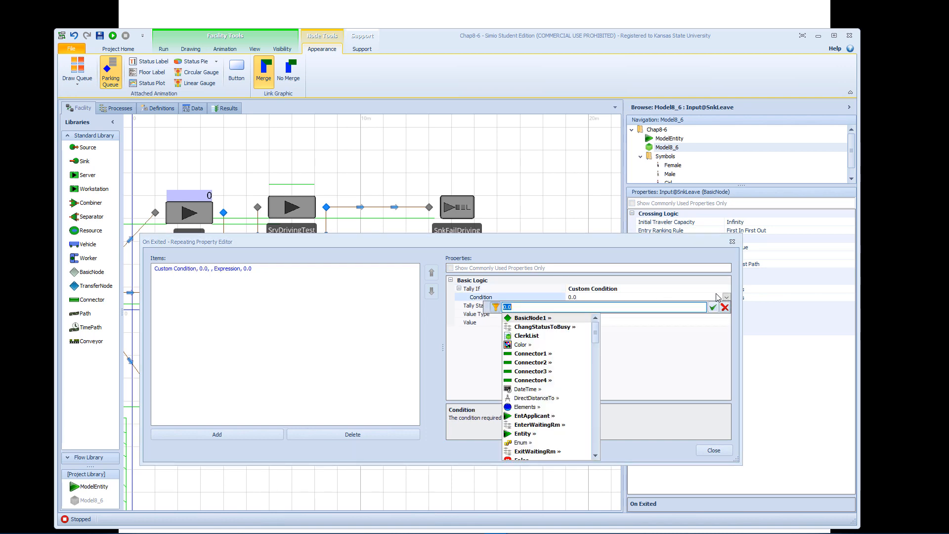
text(M)
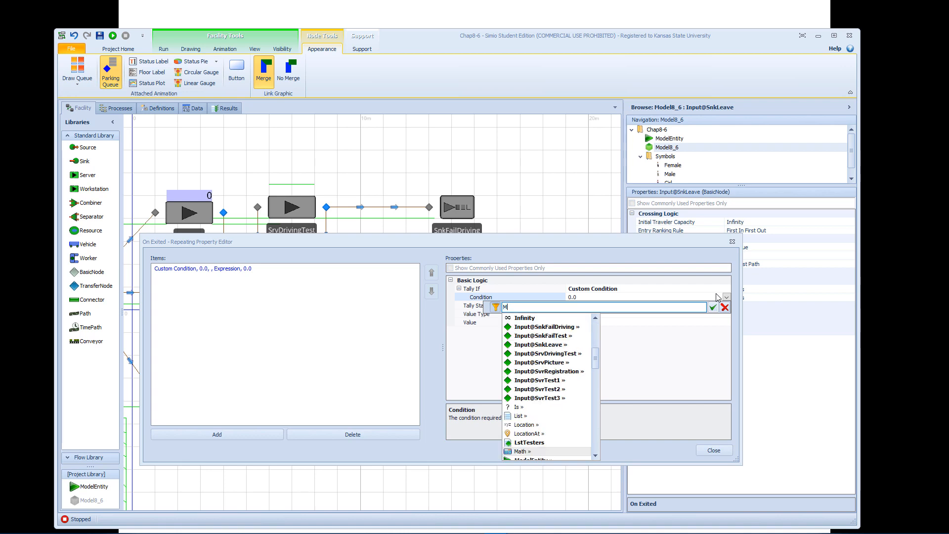
text(odelEntity.)
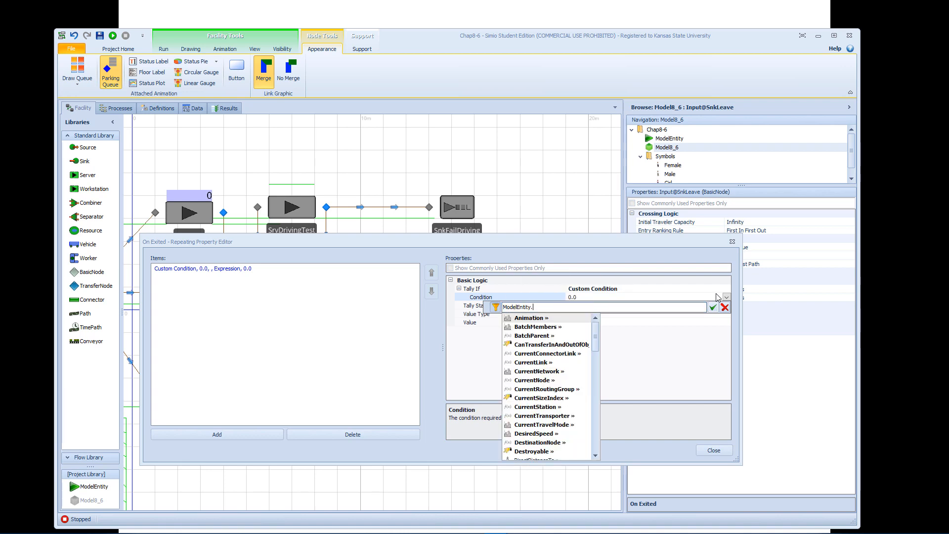
text(Prio)
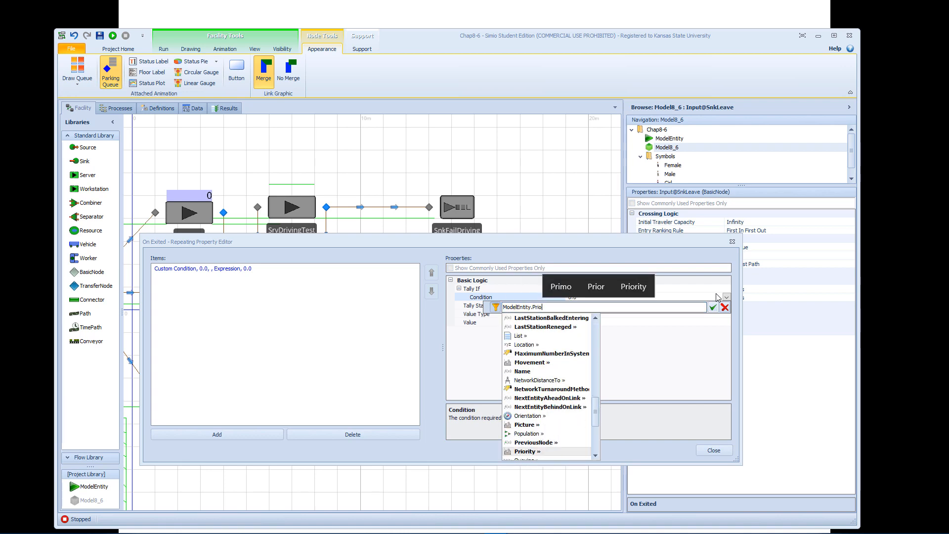
text(rity == 1)
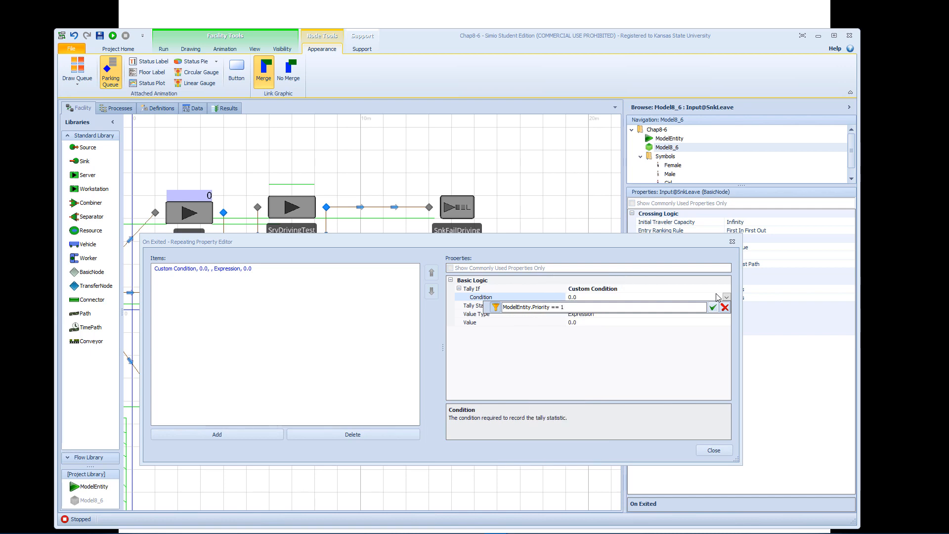
click(713, 307)
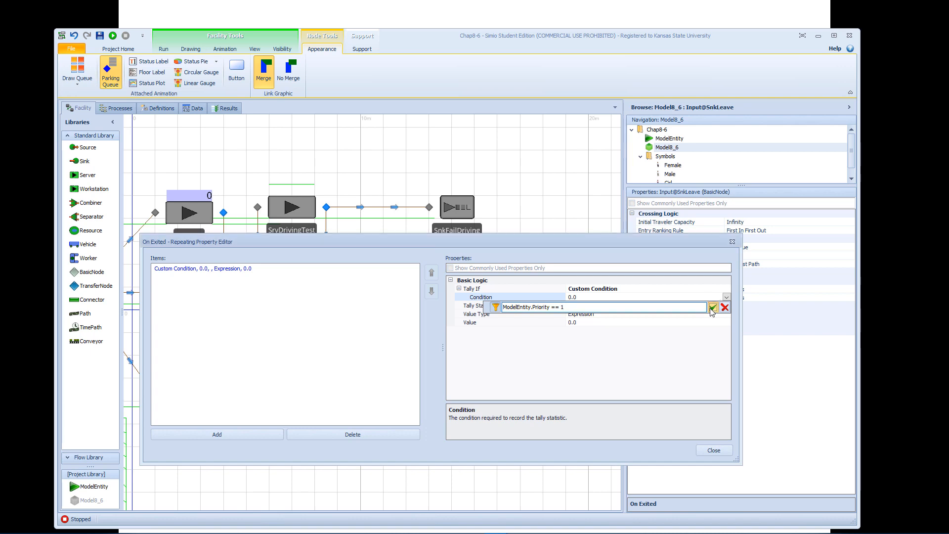
Have the priority 1 exit tally record ModelEntity.TimeInSystem in the statistic TallyStatWalkInFlowTime.
click(617, 306)
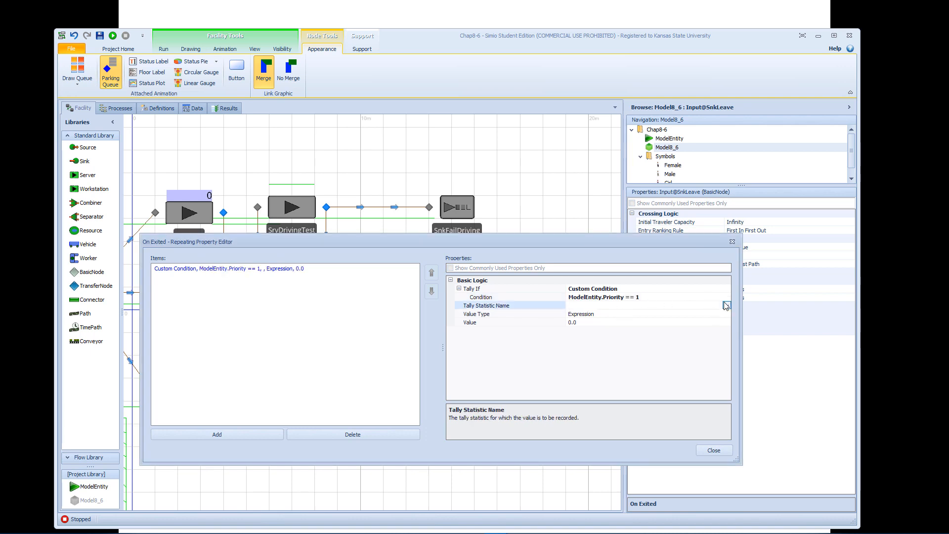
click(727, 305)
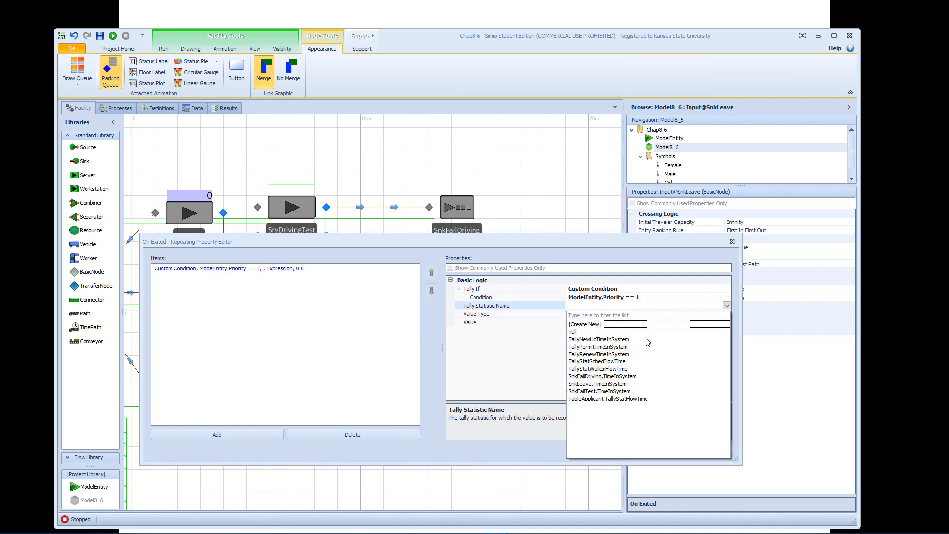
click(608, 369)
click(606, 322)
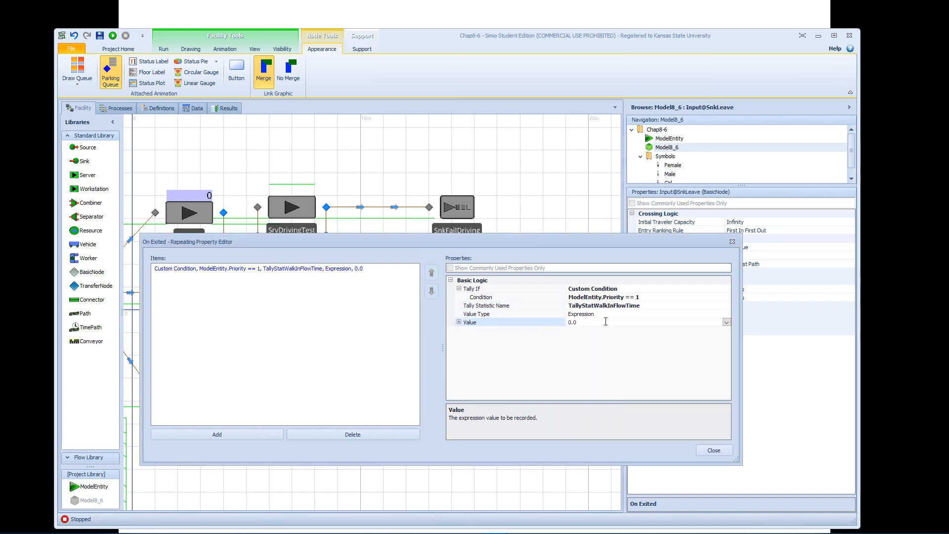
click(726, 322)
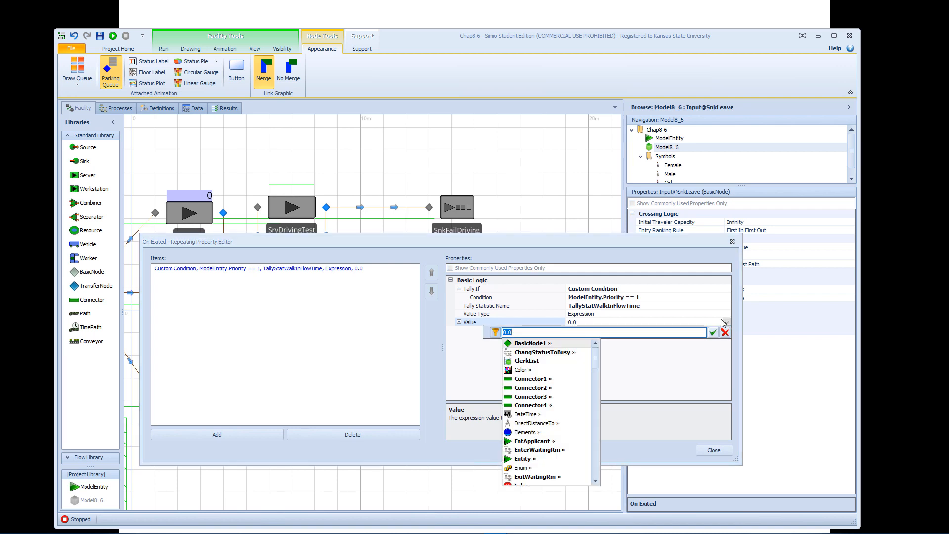
text(ModelEntity.)
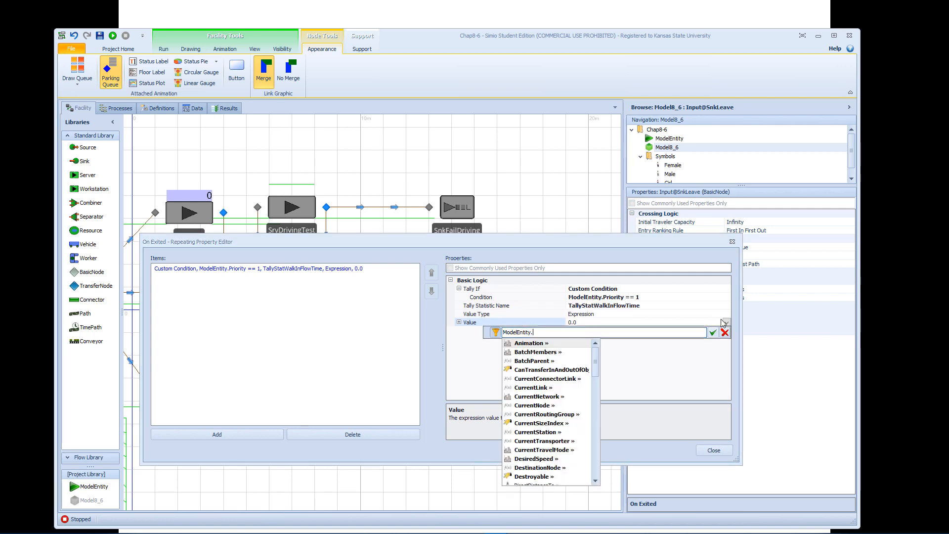
text(T)
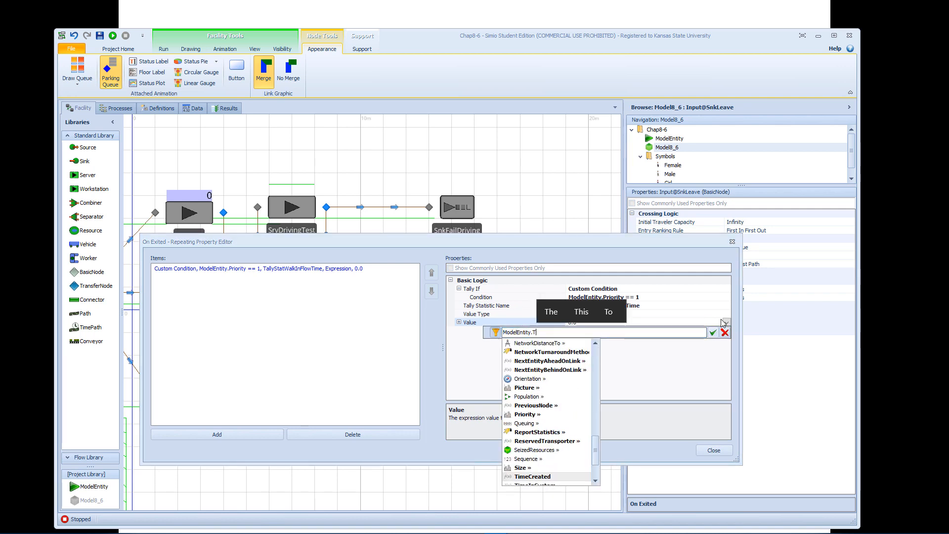
key(Return)
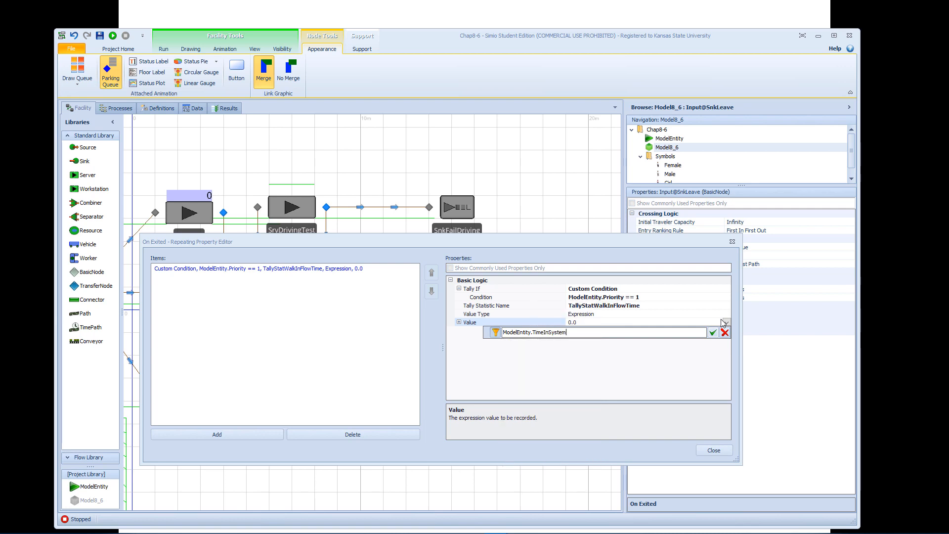
key(Return)
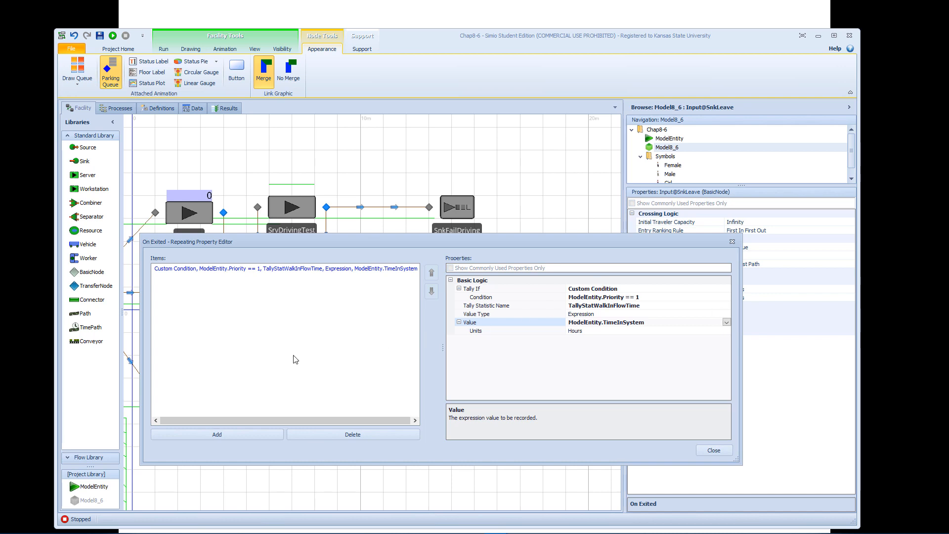
Add a second On Exited tally item to SnkLeave's input node and set its Tally If to Custom Condition.
click(223, 432)
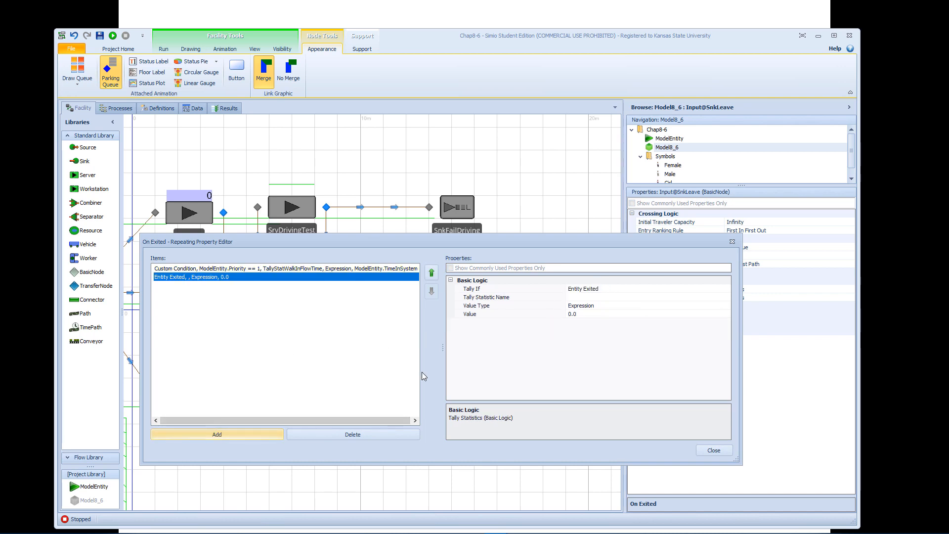
click(643, 291)
click(726, 290)
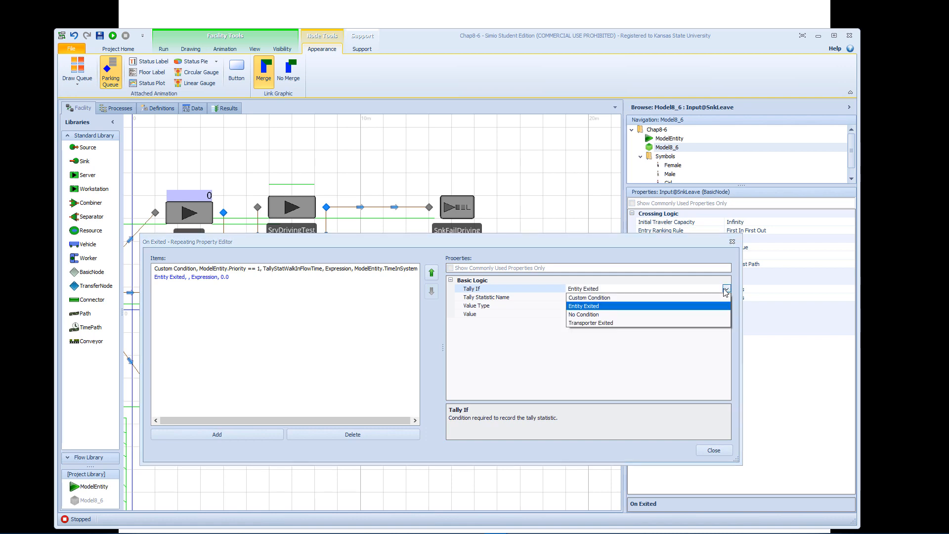
click(653, 298)
click(651, 297)
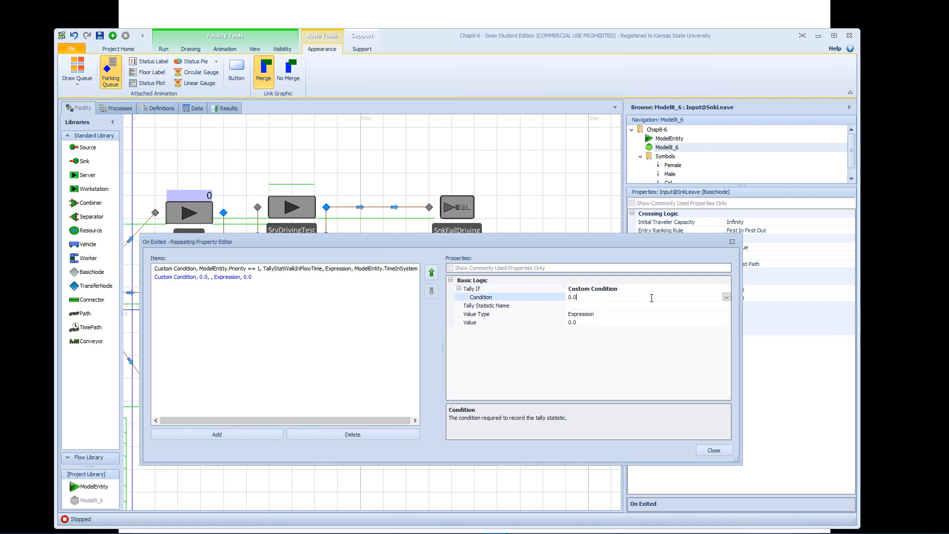
Set the second exit tally's condition to ModelEntity.Priority == 2.
click(726, 297)
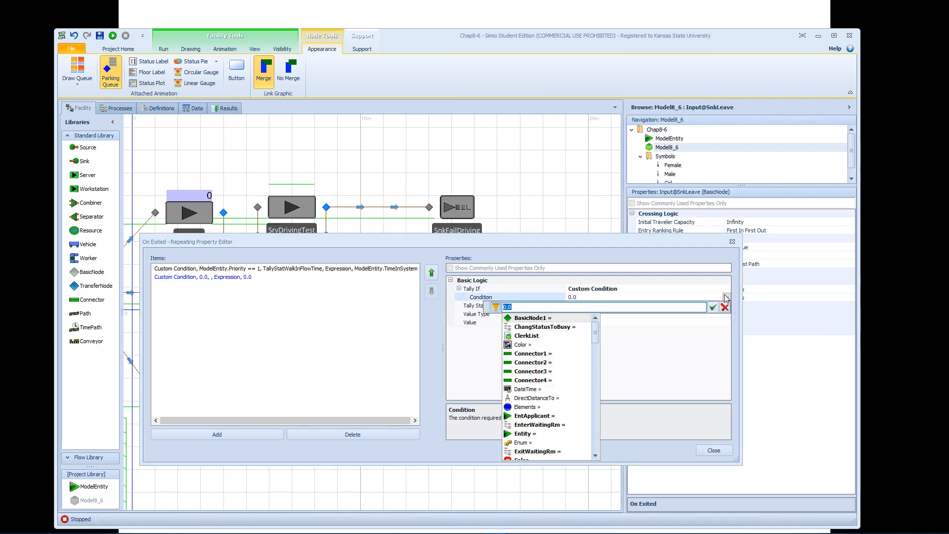
text(Mod)
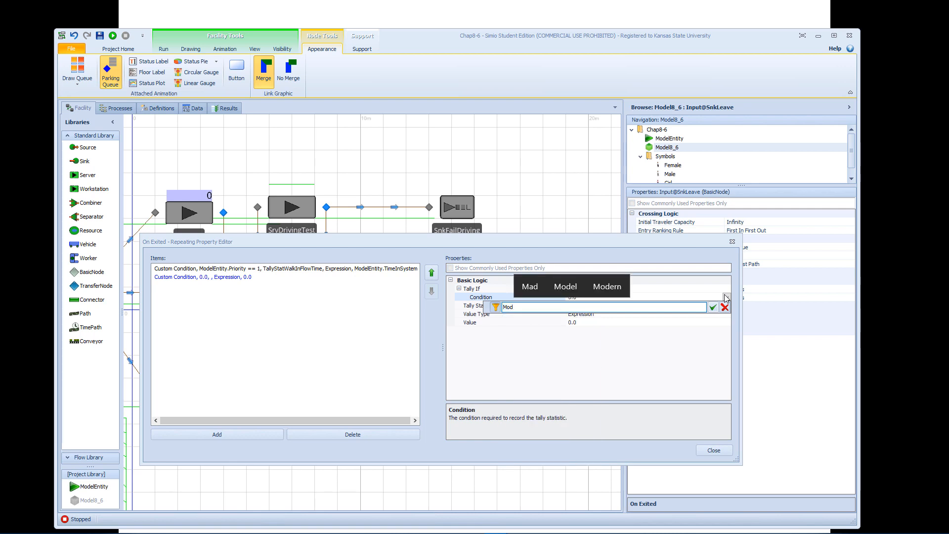
text(elEntity.Prio)
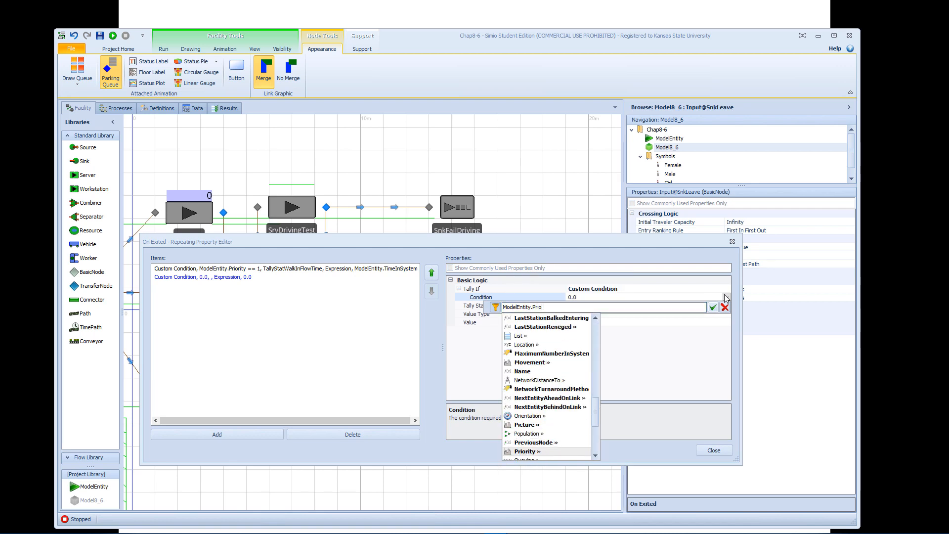
text(rity == 2)
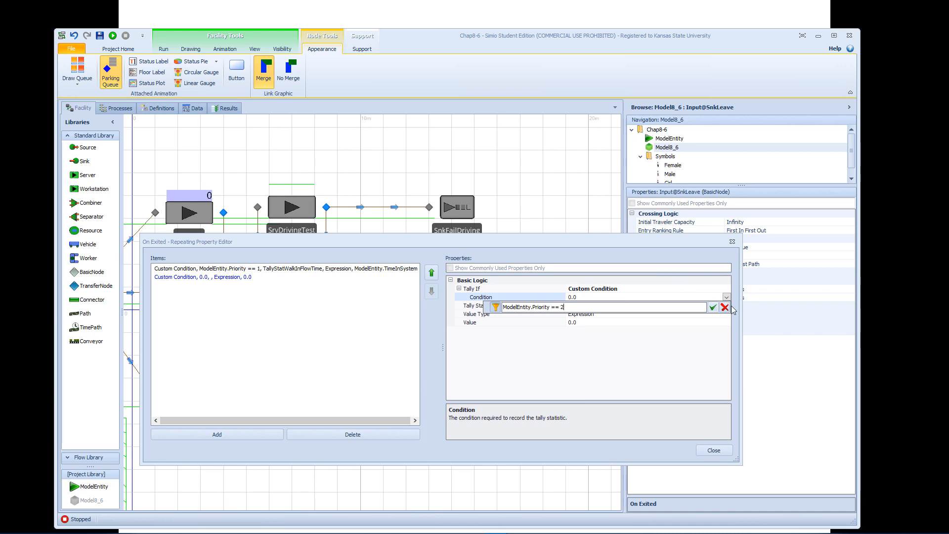
click(714, 308)
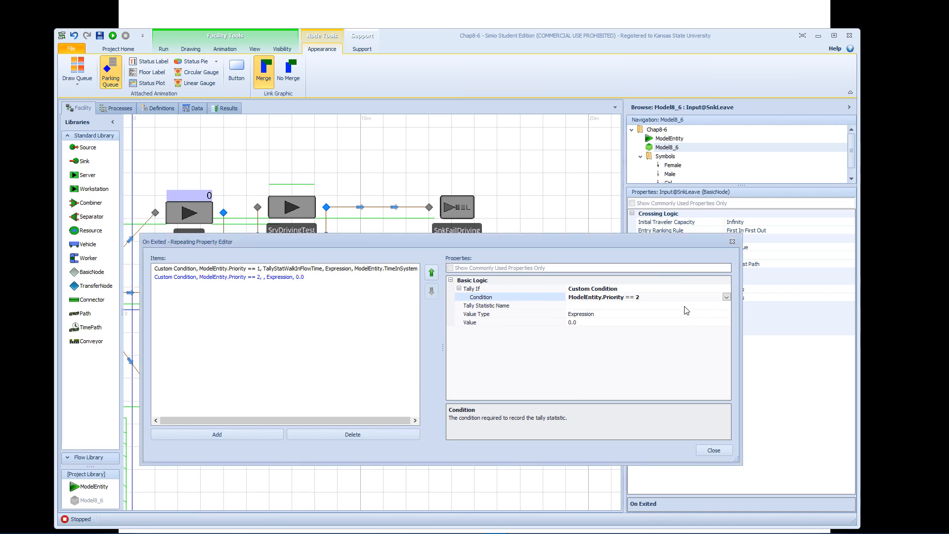
Assign the tally statistic TallyStatSchedFlowTime to the priority 2 exit tally.
click(626, 307)
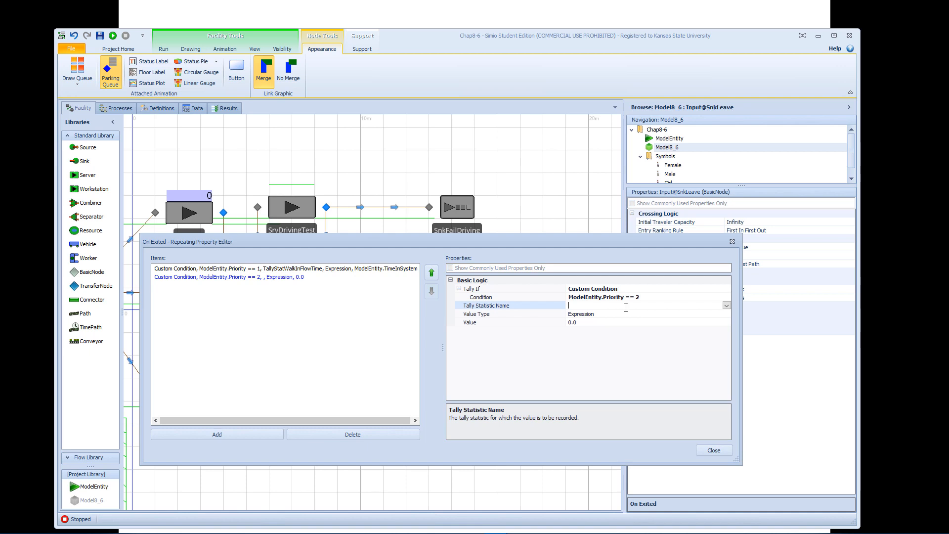
click(727, 306)
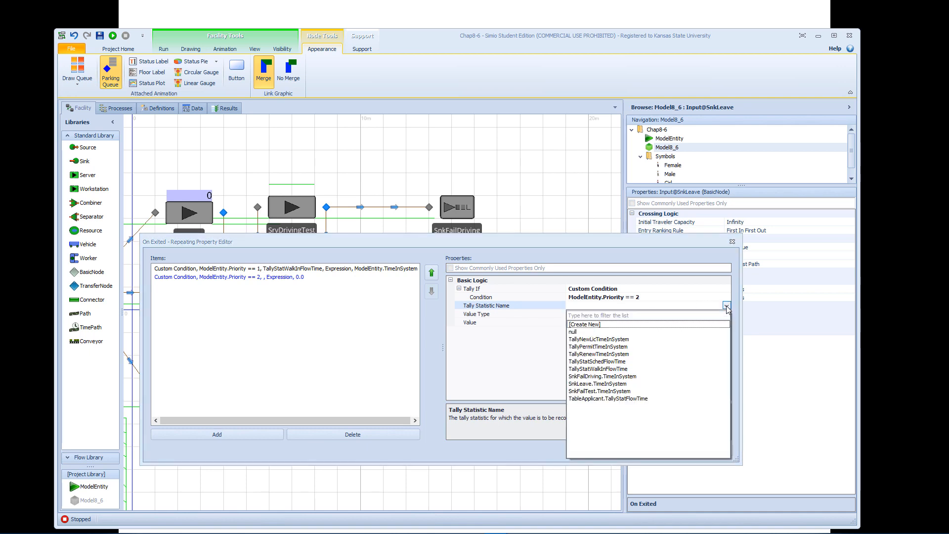
click(611, 361)
Set the priority 2 exit tally's value to ModelEntity.TimeInSystem and close the repeating property editor.
click(616, 322)
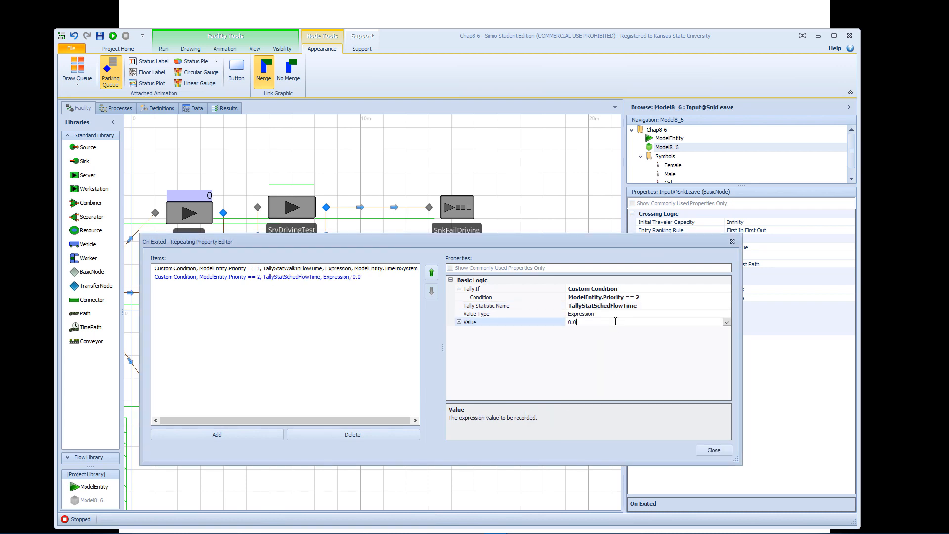
click(727, 322)
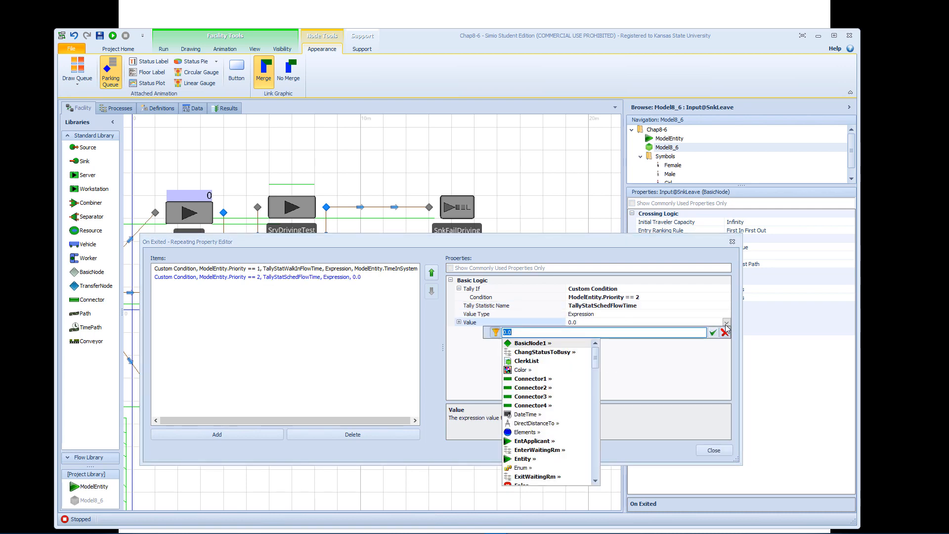
text(Mod)
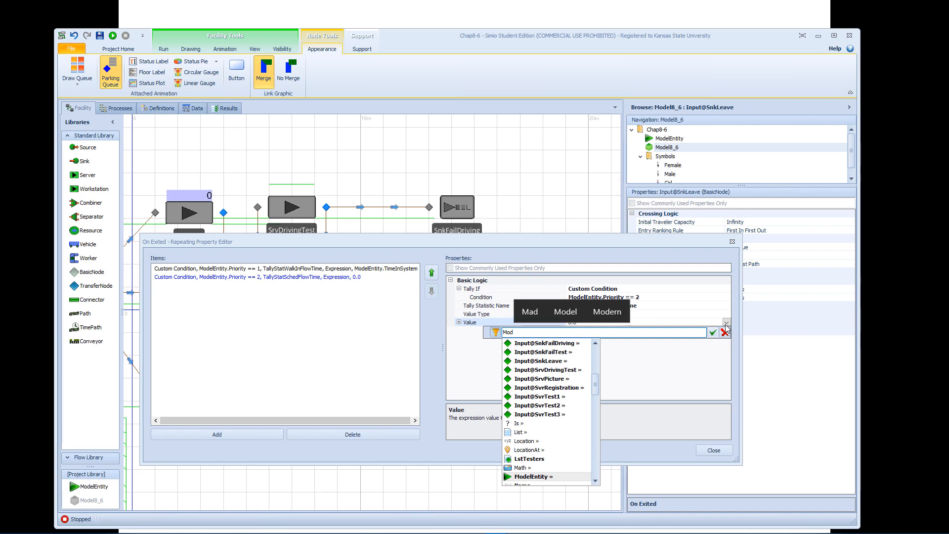
text(elEntity.)
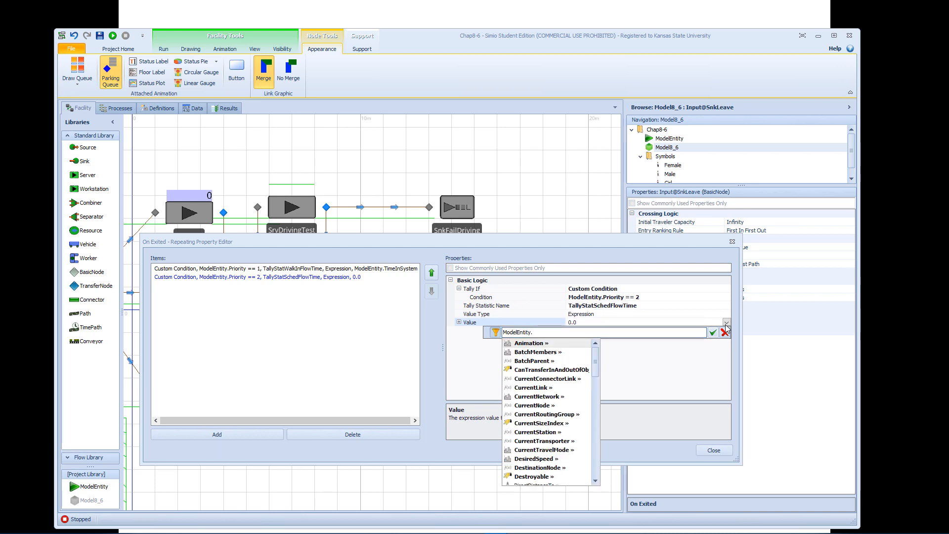
text(TimeI)
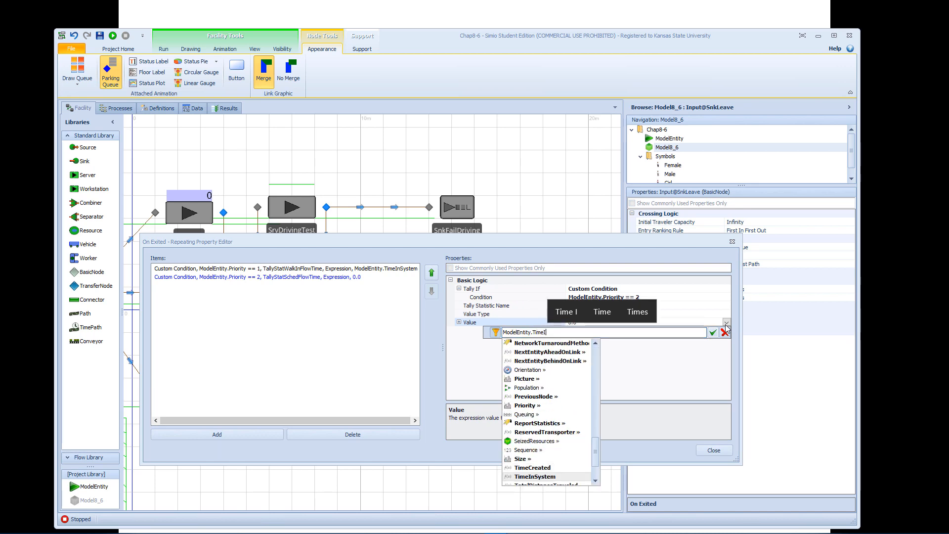
key(Return)
key(Return)
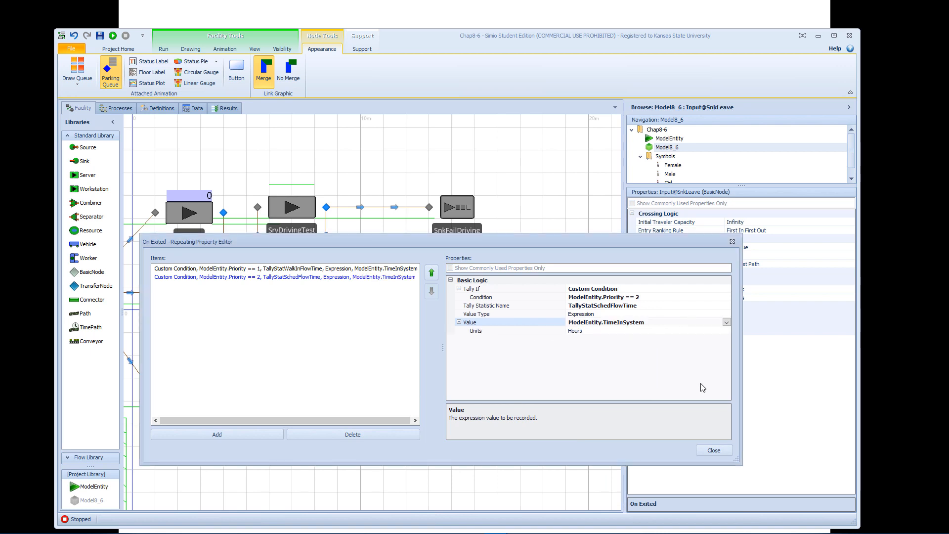
click(712, 450)
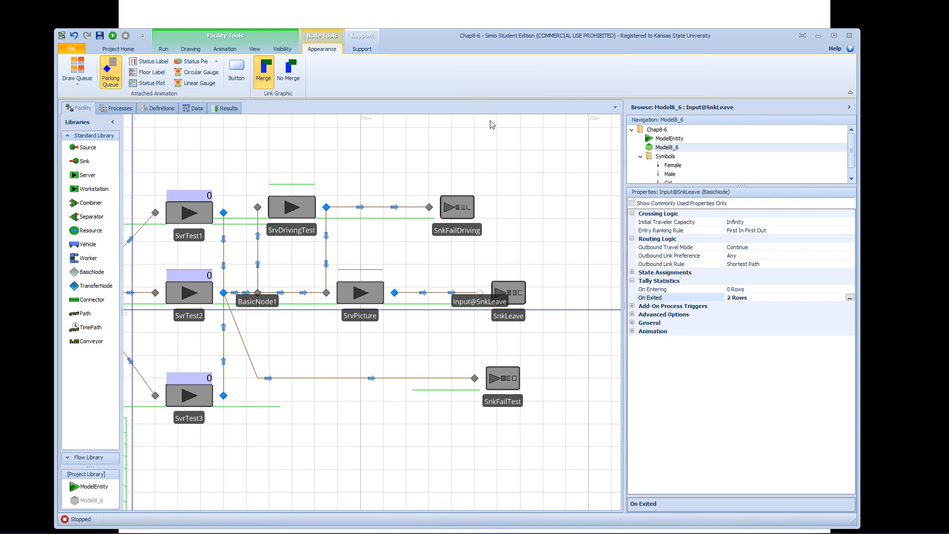
Bring the whole facility model into view, run the simulation, and fast-forward it to its end.
click(447, 135)
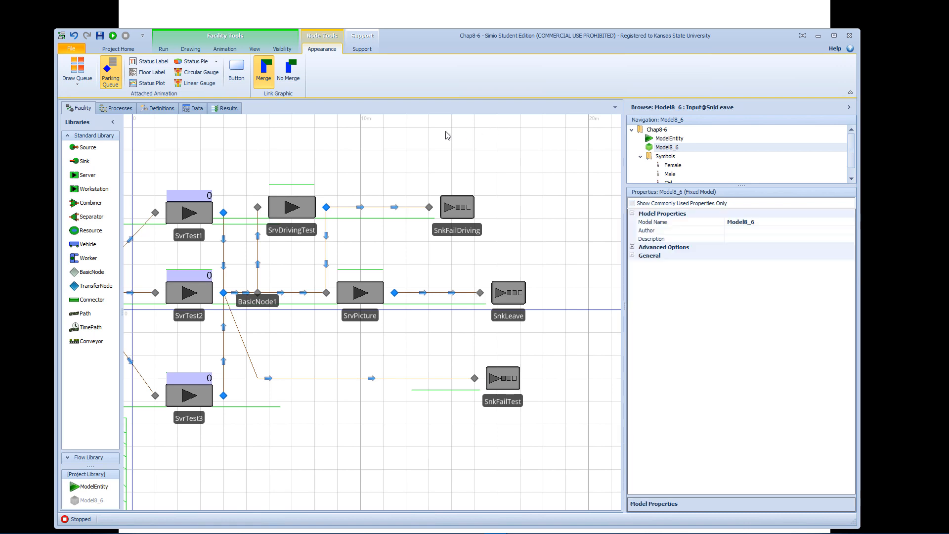
scroll(485, 150, down, 2)
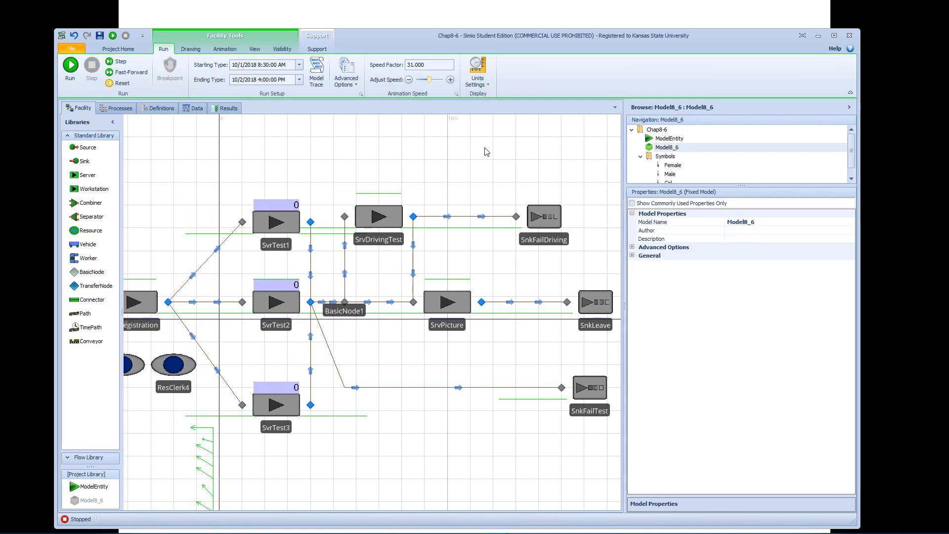
scroll(353, 148, down, 2)
drag(354, 153, 435, 151)
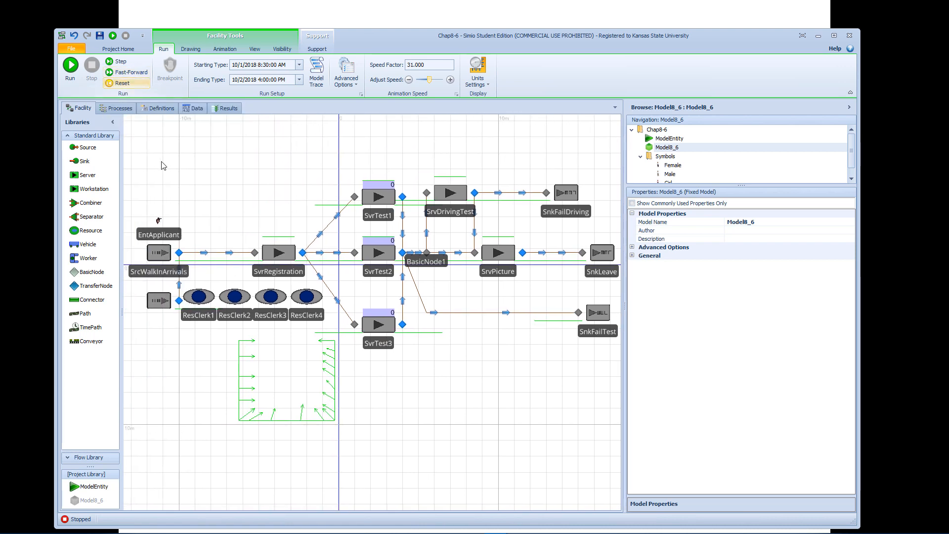
click(71, 74)
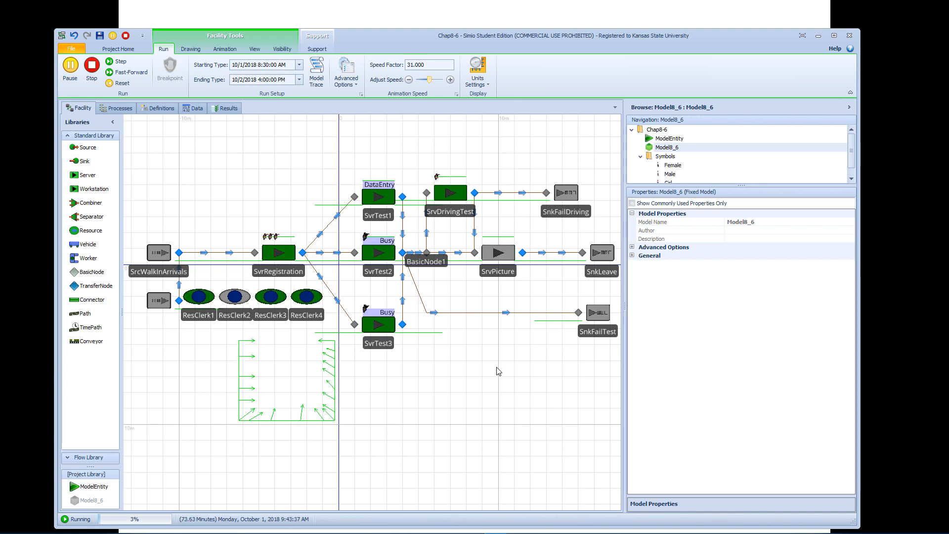
drag(512, 355, 492, 352)
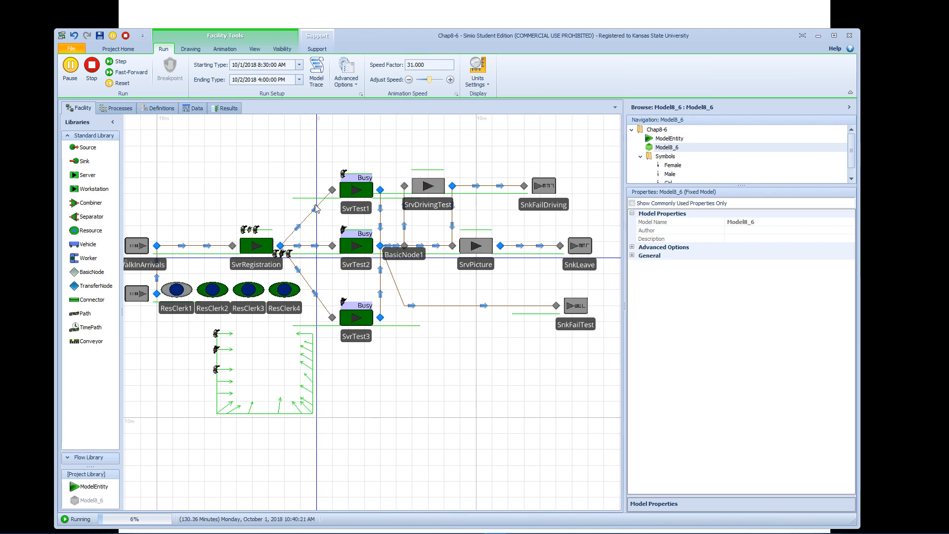
click(127, 73)
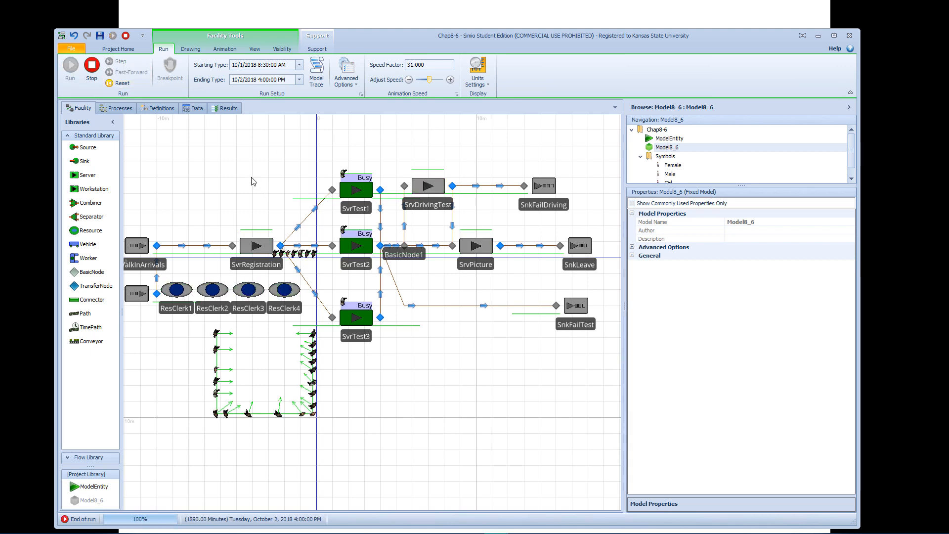
Examine the pivot grid results for the walk-in and scheduled flow-time tallies, then stop the finished run.
click(228, 111)
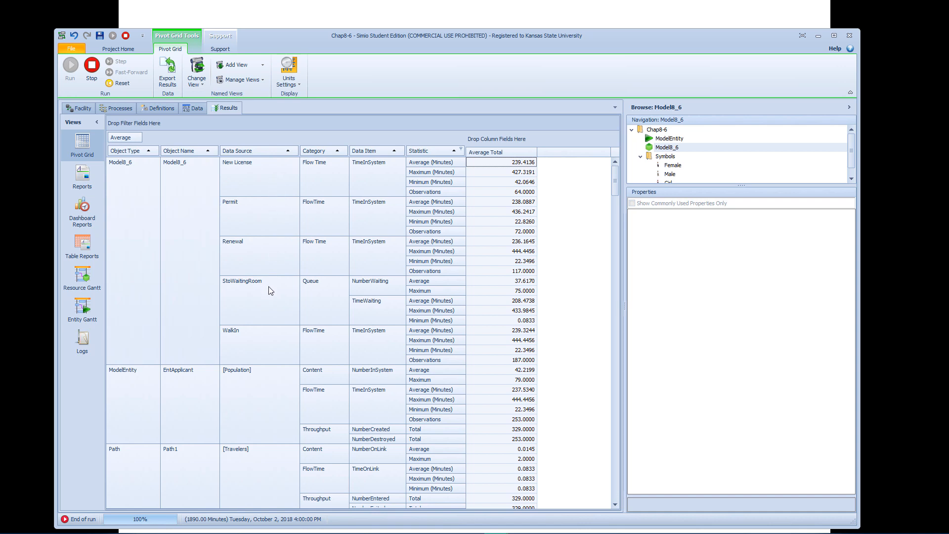
click(264, 335)
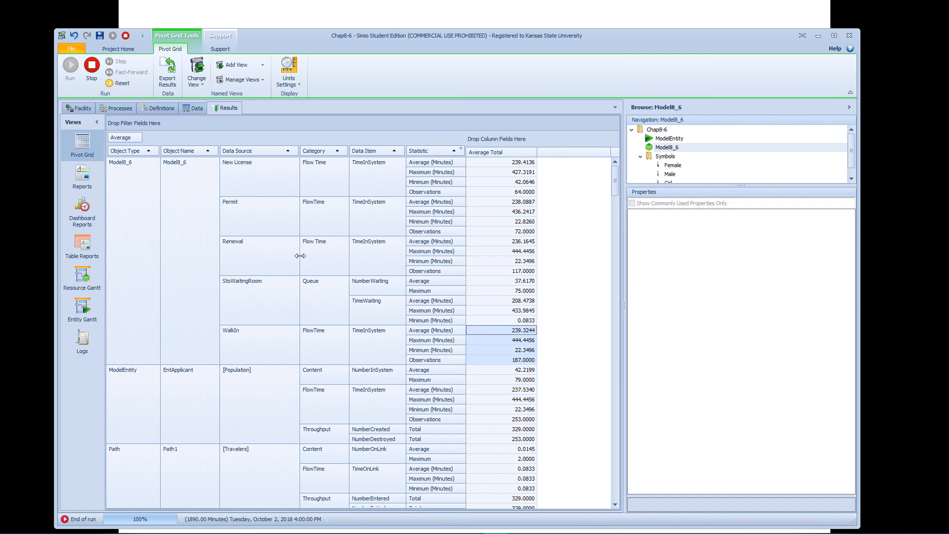
scroll(300, 256, down, 3)
scroll(300, 256, up, 3)
click(92, 66)
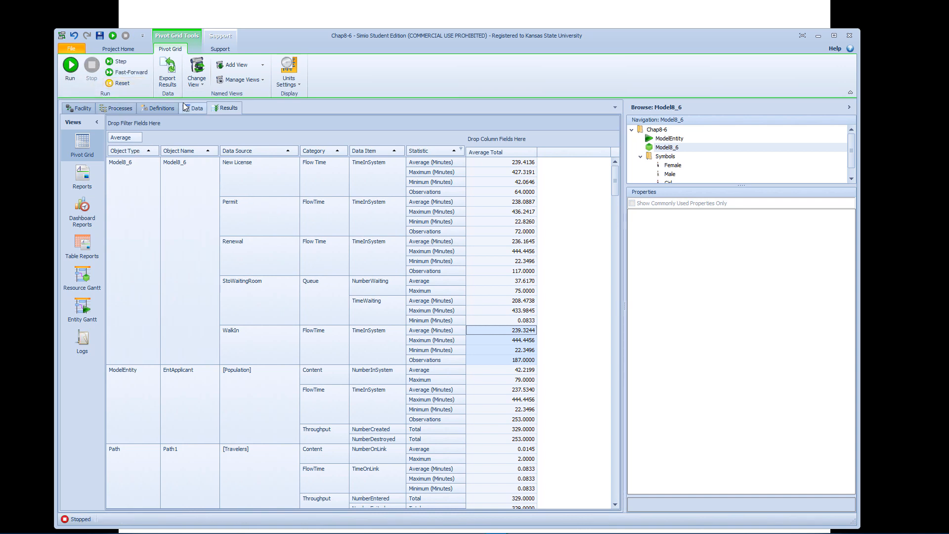
Set the run's ending time to 10/1/2018 4:00:00 PM, fast-forward the model, and check the flow-time results before stopping the run.
click(80, 108)
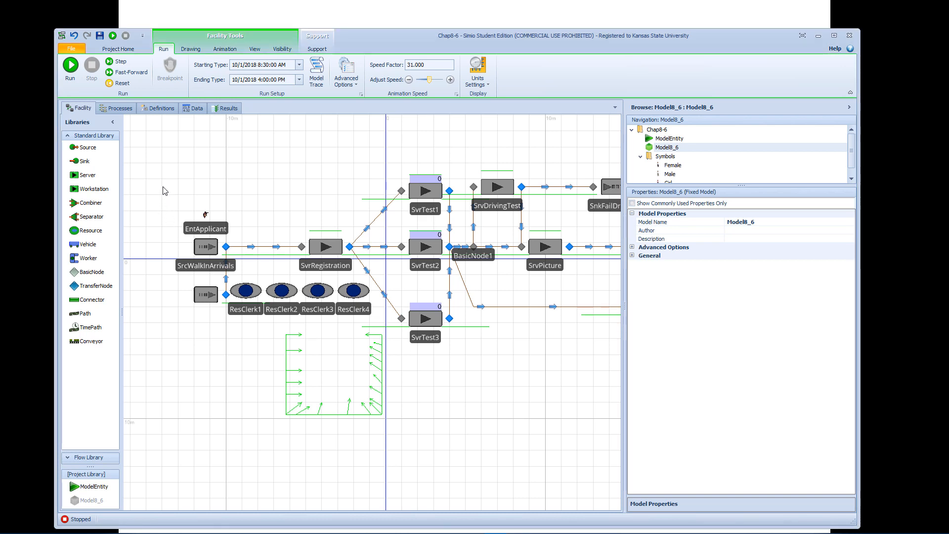
click(124, 71)
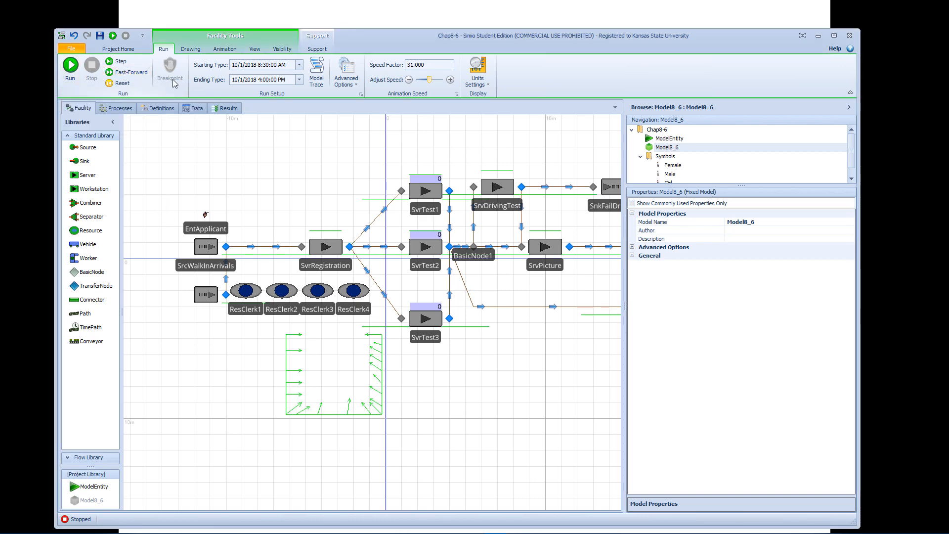
click(224, 108)
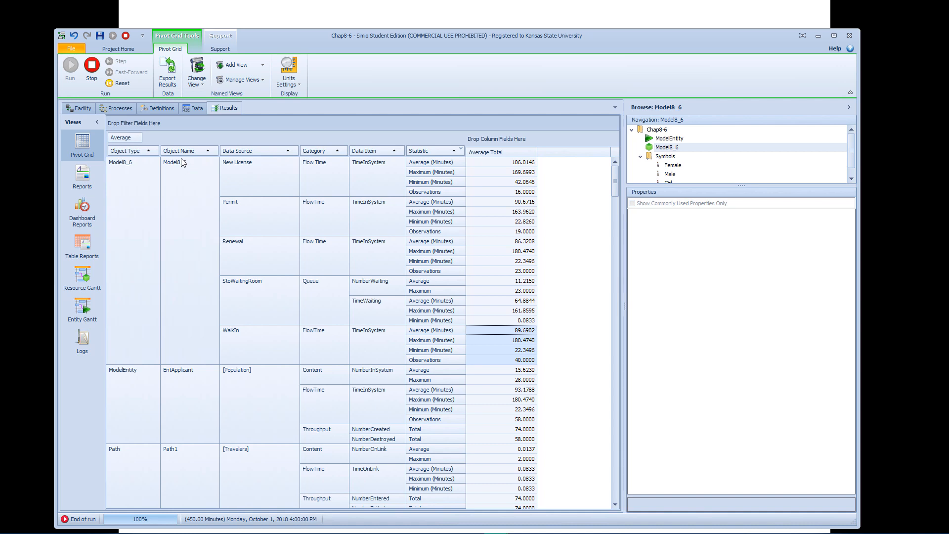
click(91, 65)
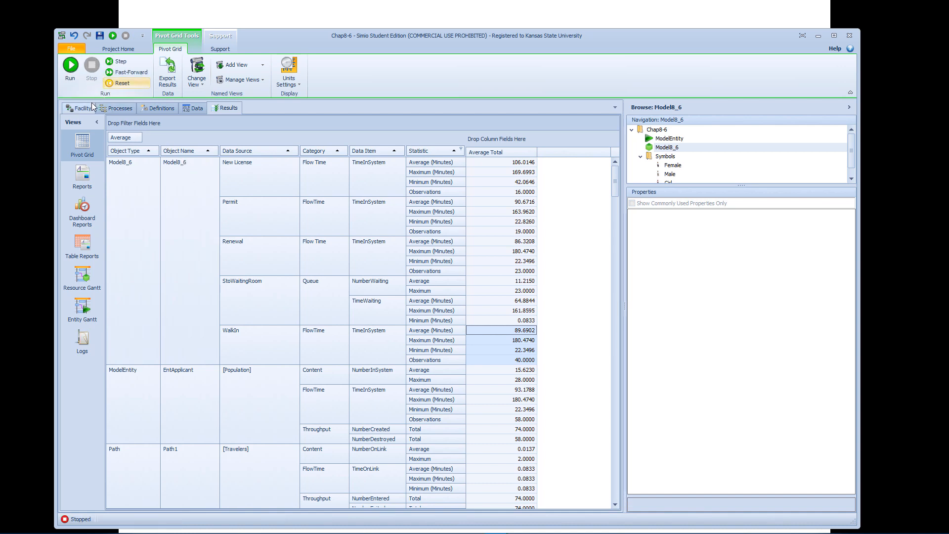
Check the scheduled arrival dates and times in the Sched Table data table.
click(82, 108)
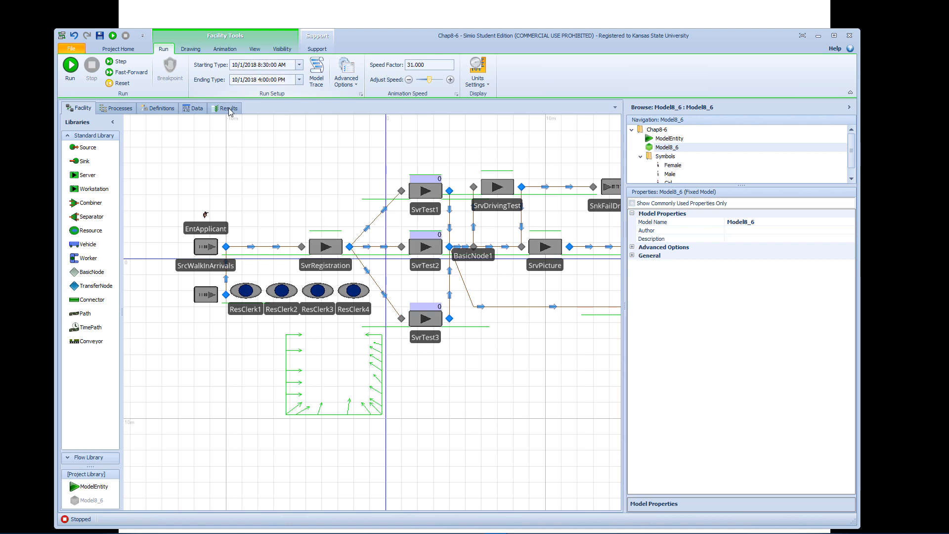
click(193, 108)
click(168, 123)
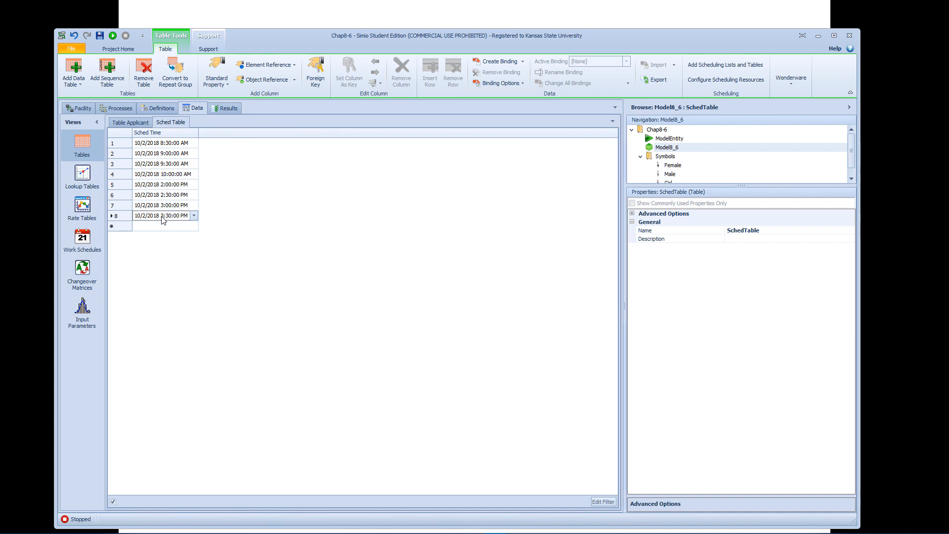
Set the facility model's run to start at 10/2/2018 8:30:00 AM and end at 10/2/2018 4:00:00 PM.
click(80, 109)
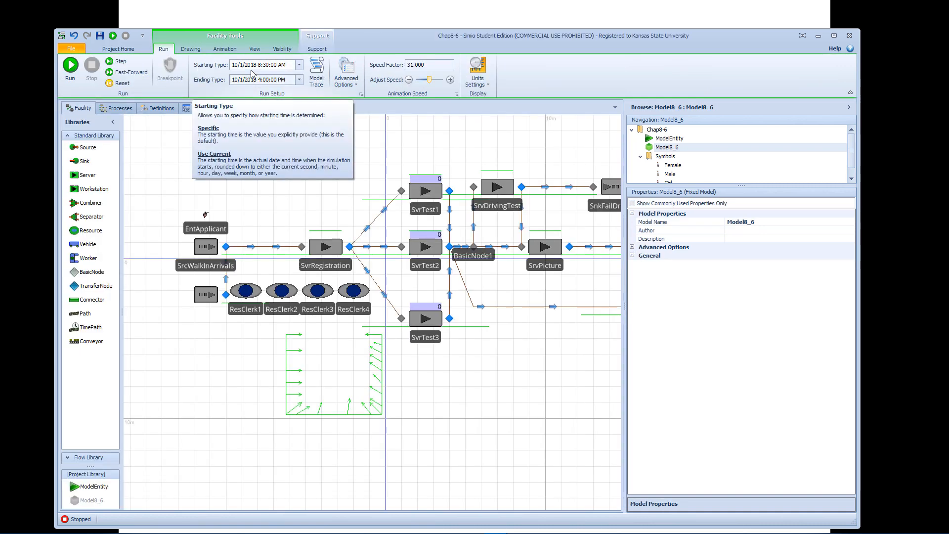
click(298, 68)
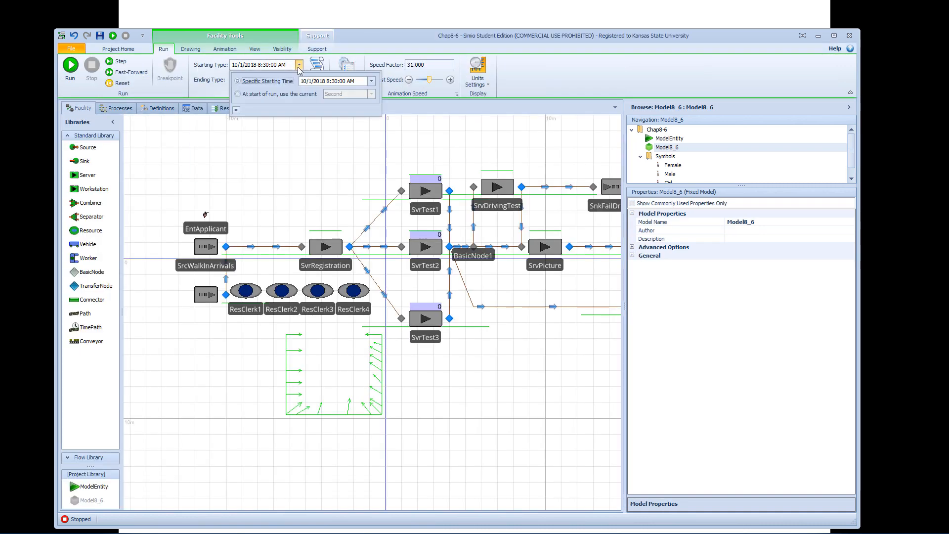
click(371, 81)
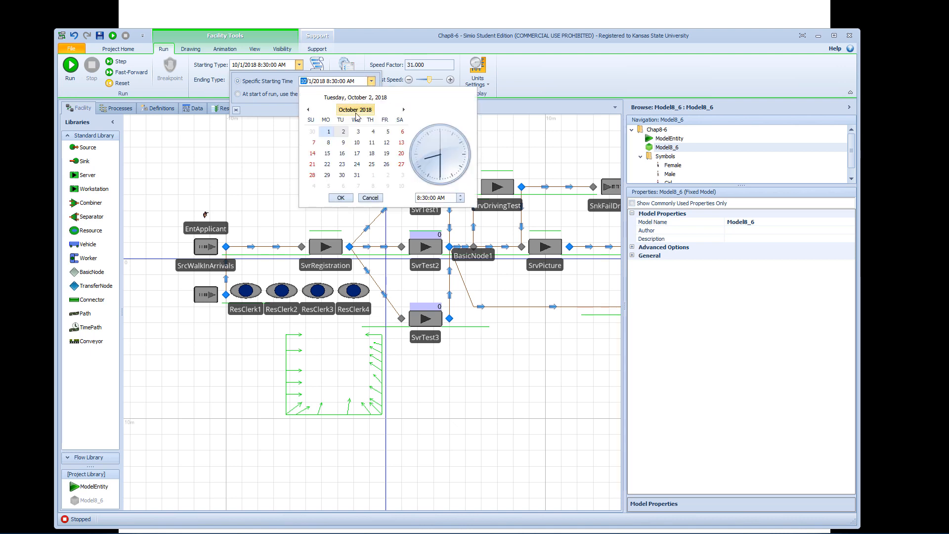
click(340, 198)
click(319, 133)
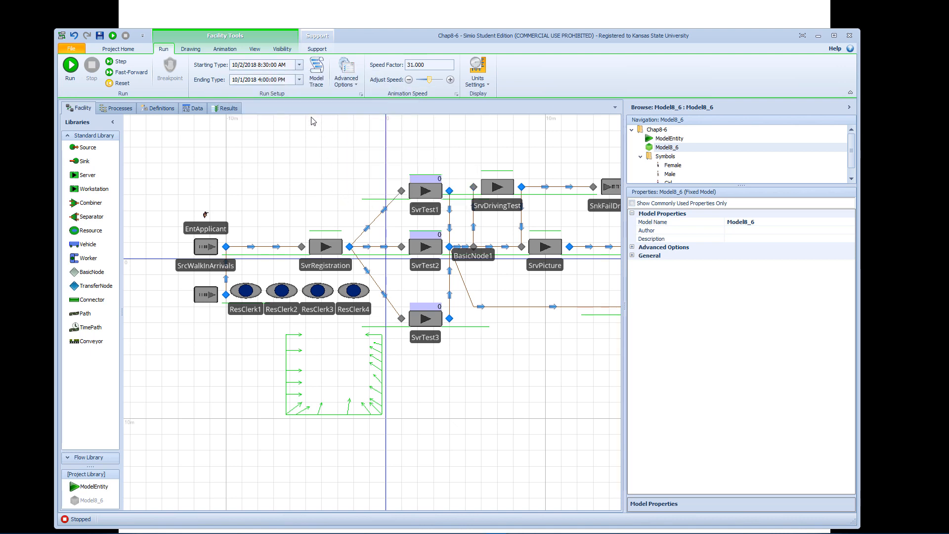
click(299, 80)
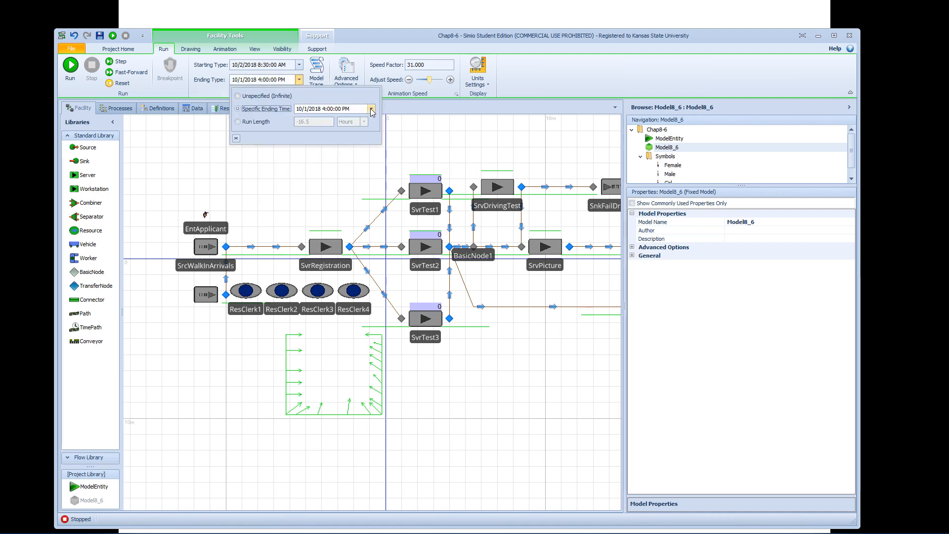
click(371, 109)
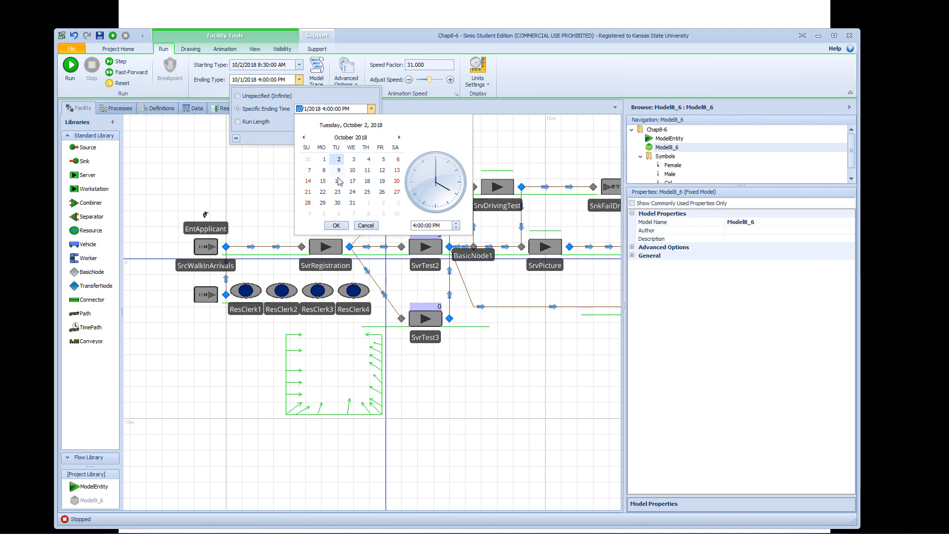
click(336, 225)
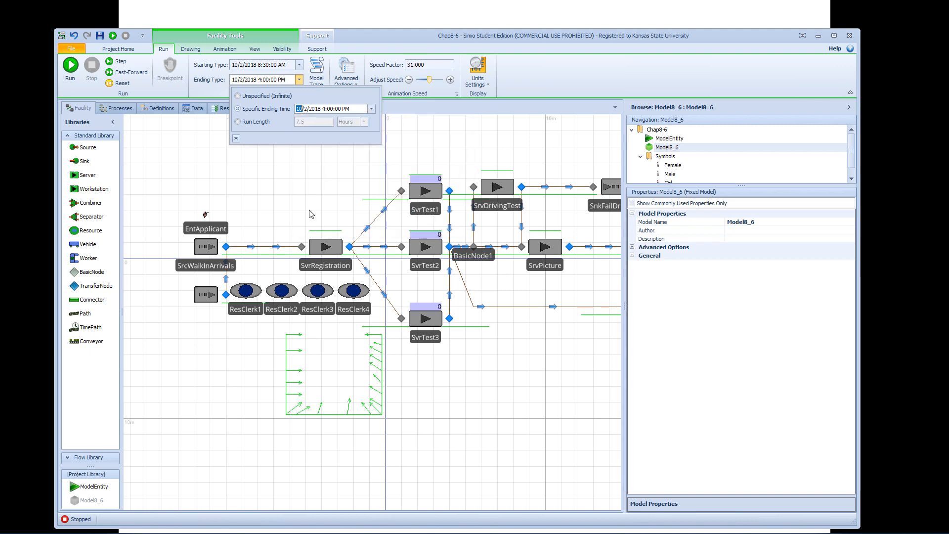
click(283, 189)
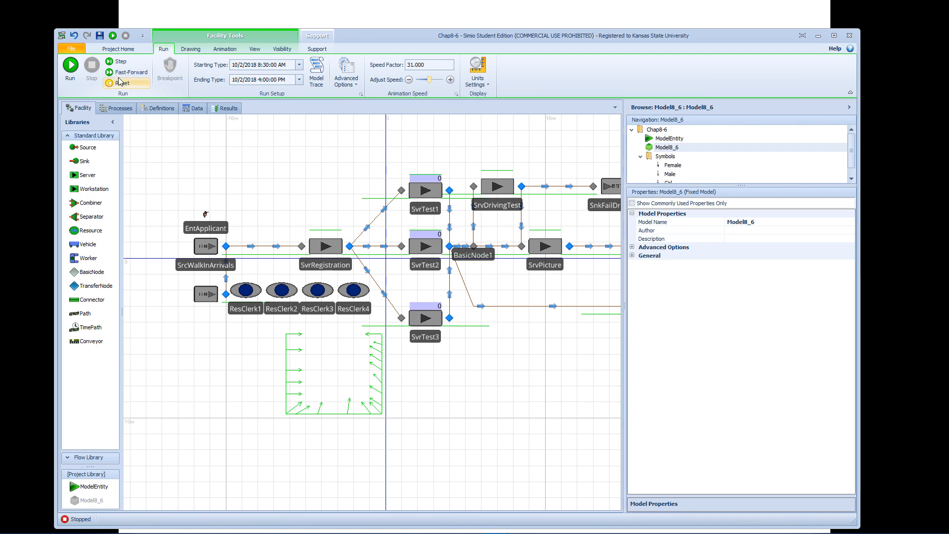
Fast-forward the simulation to its end and check the scheduled and walk-in flow-time tallies in the pivot grid results.
key(F5)
click(226, 109)
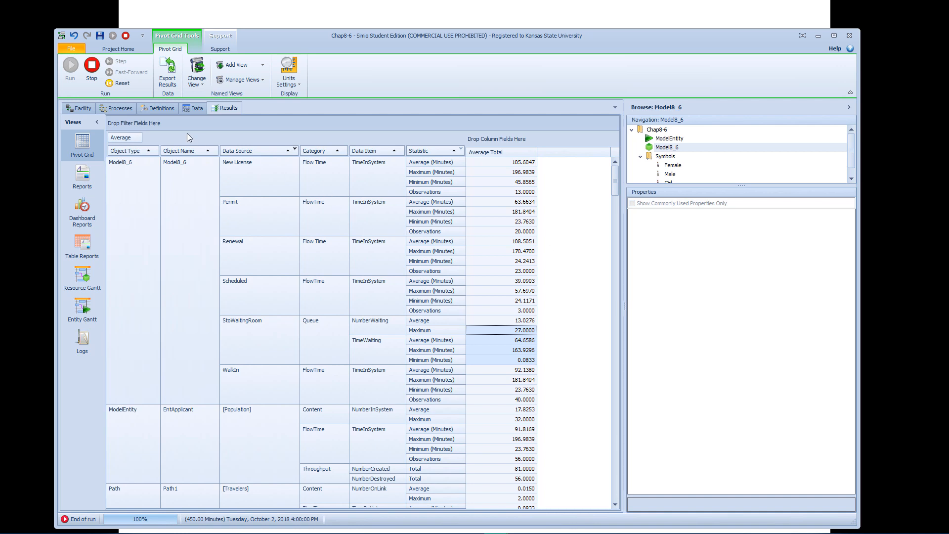
Stop the run and set the ranking rule of SvrRegistration, SrvDrivingTest and SrvPicture to Largest Value First.
click(79, 108)
click(90, 79)
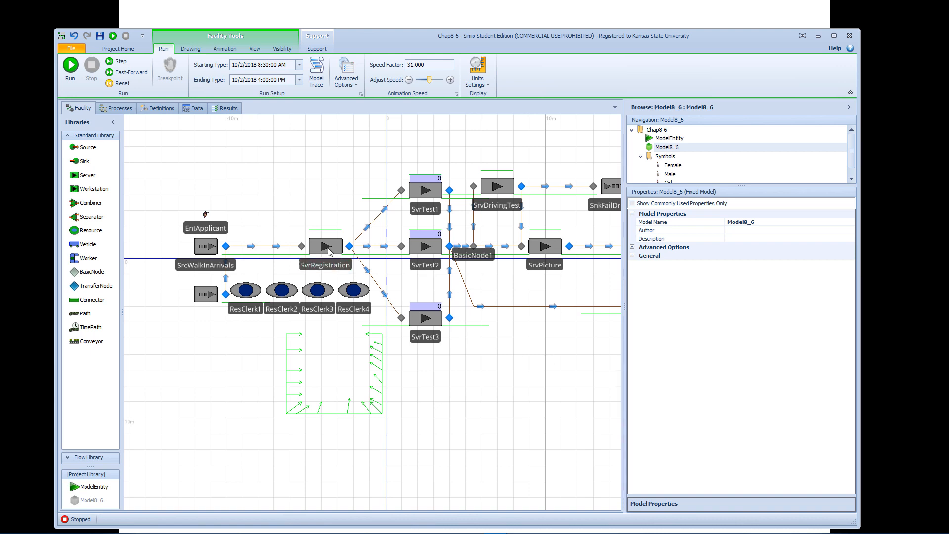
click(346, 267)
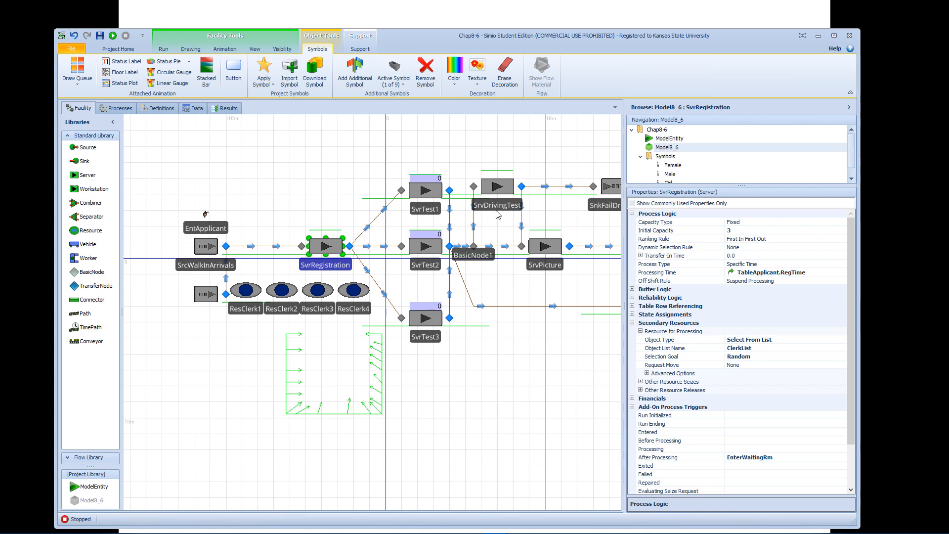
ctrl+click(494, 186)
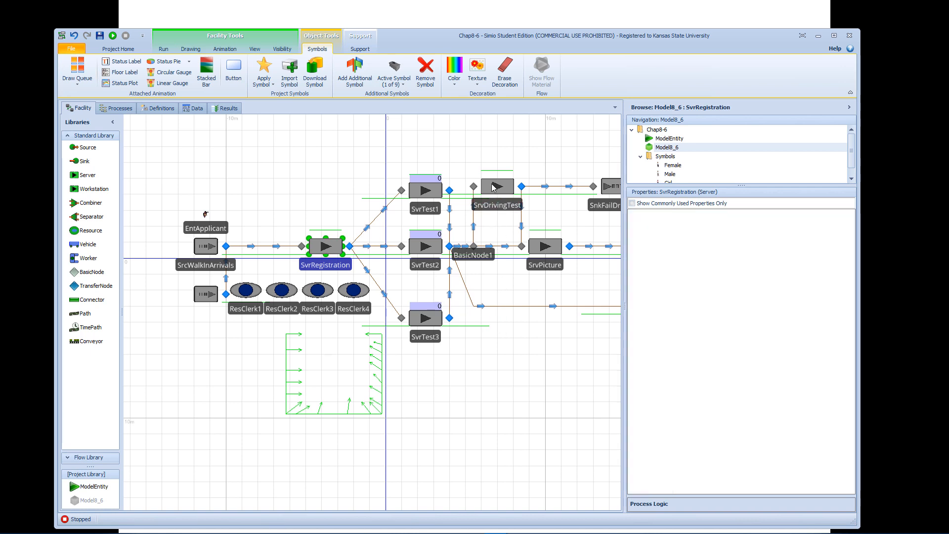
ctrl+click(544, 247)
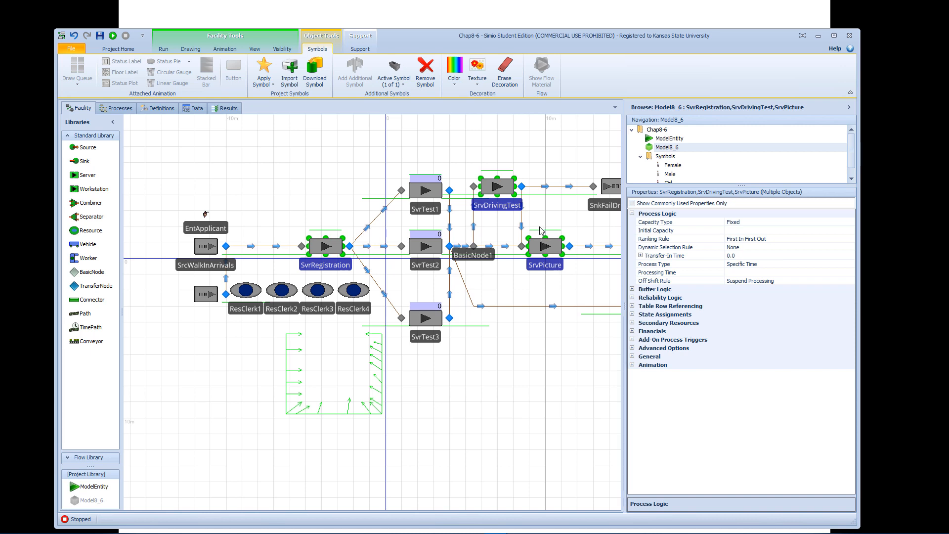
click(776, 241)
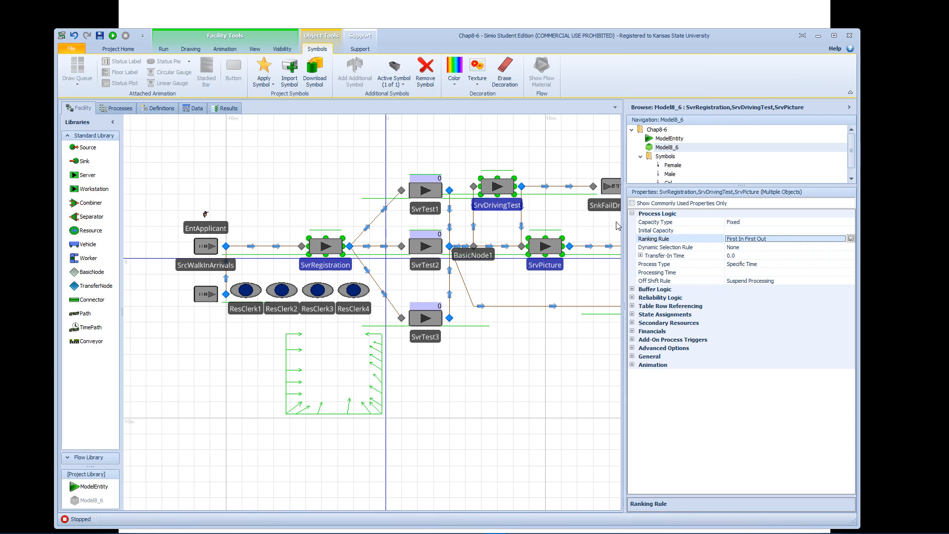
click(851, 239)
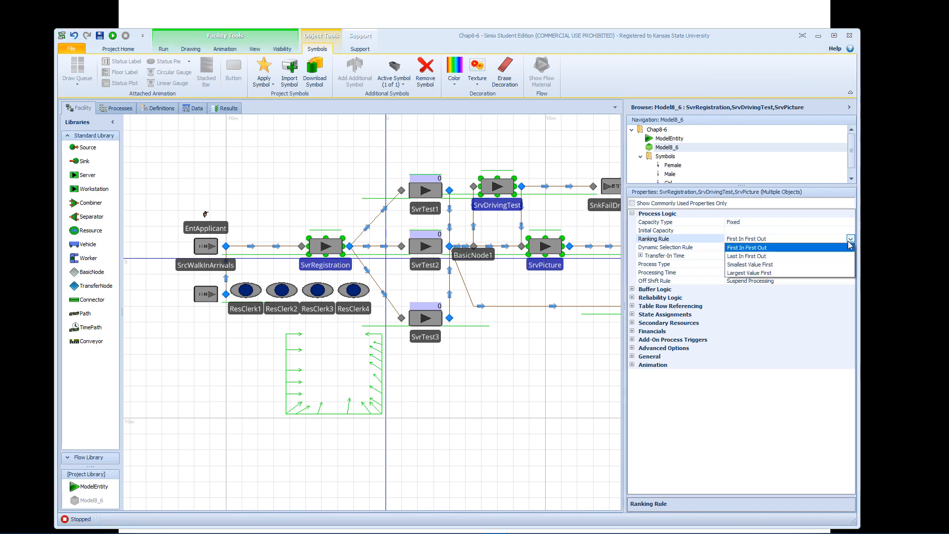
click(766, 274)
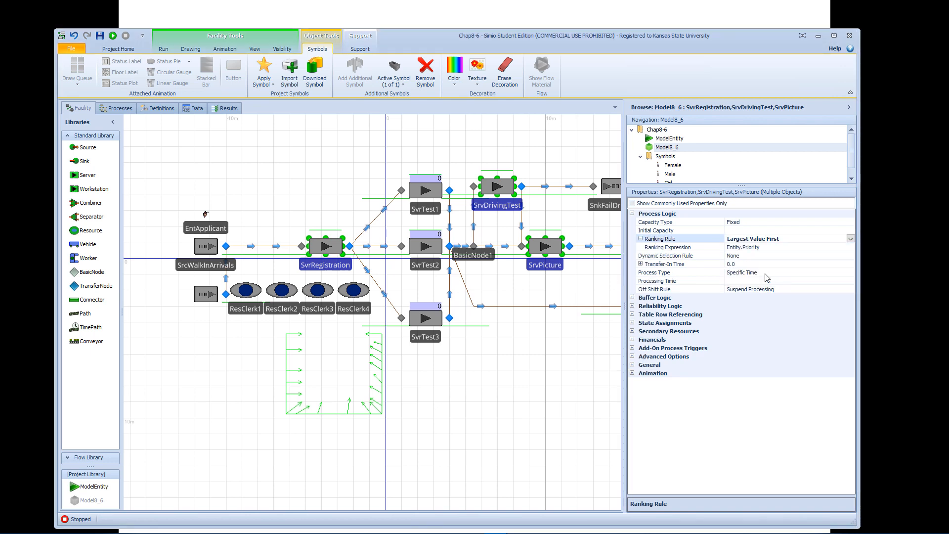
click(769, 247)
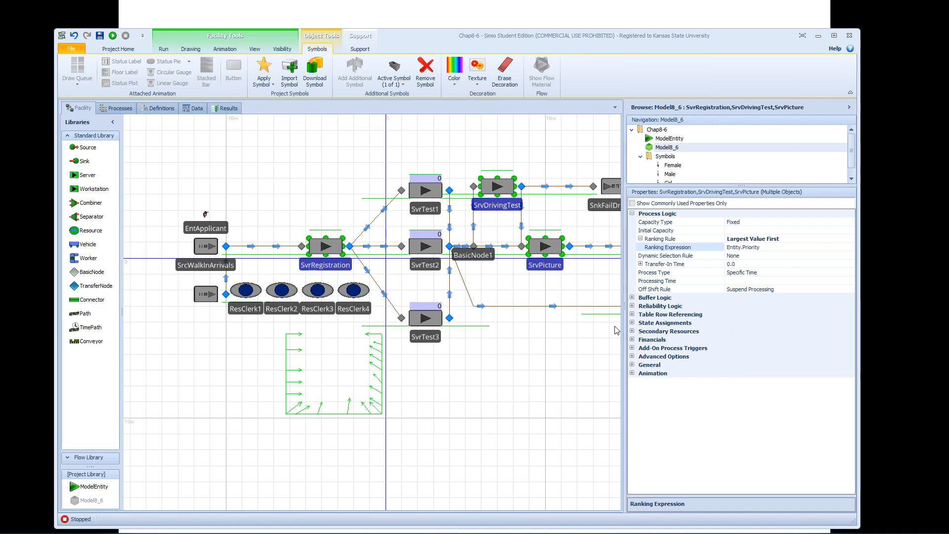
Set the ranking rule of SvrTest1, SvrTest2 and SvrTest3 to Largest Value First.
click(427, 194)
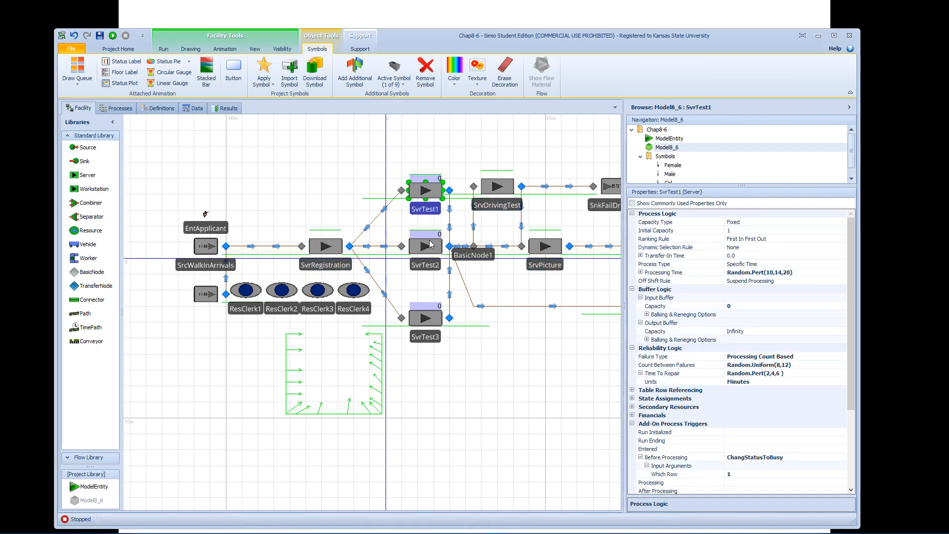
click(431, 245)
ctrl+click(429, 195)
ctrl+click(430, 318)
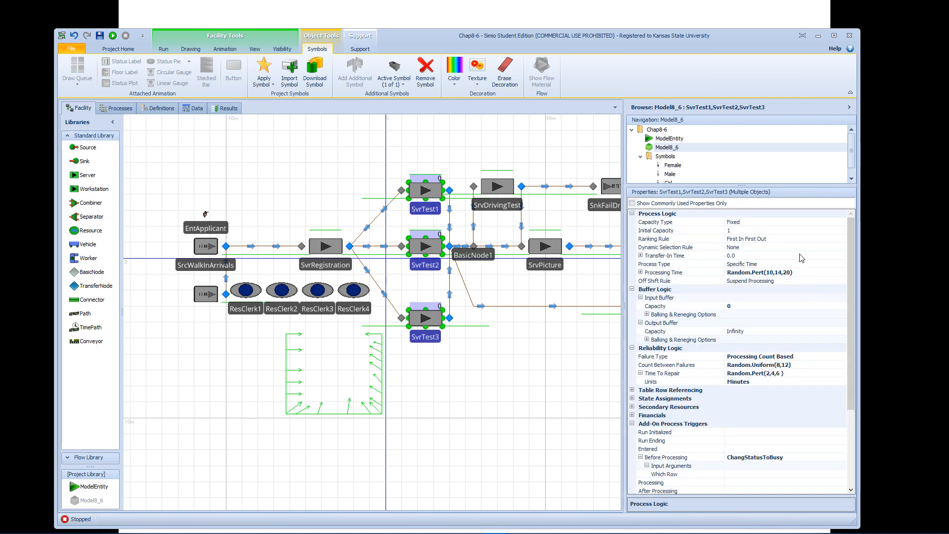
click(801, 240)
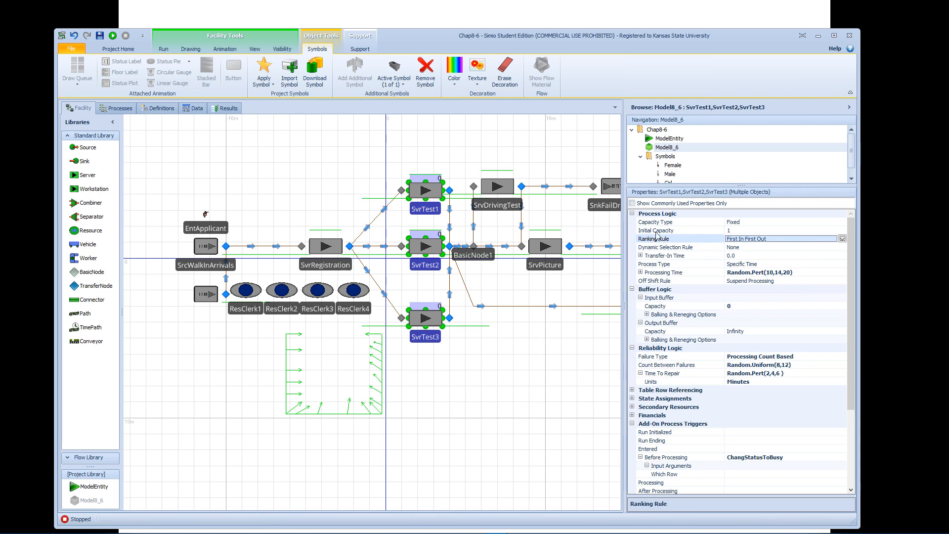
click(842, 239)
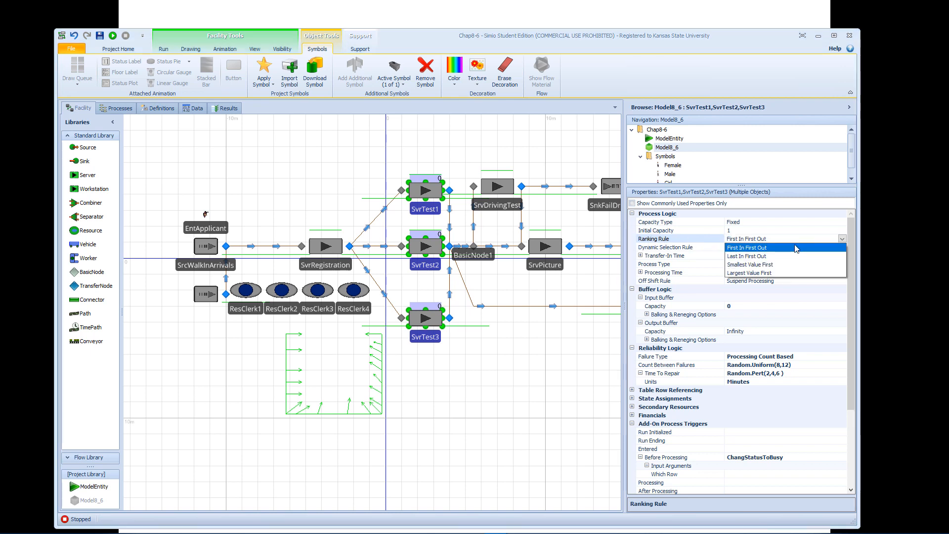
click(764, 273)
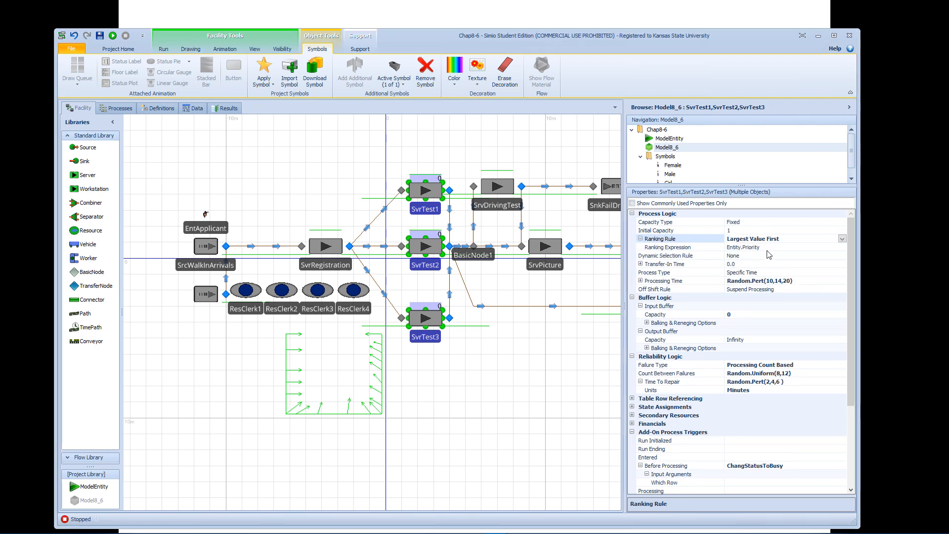
click(565, 325)
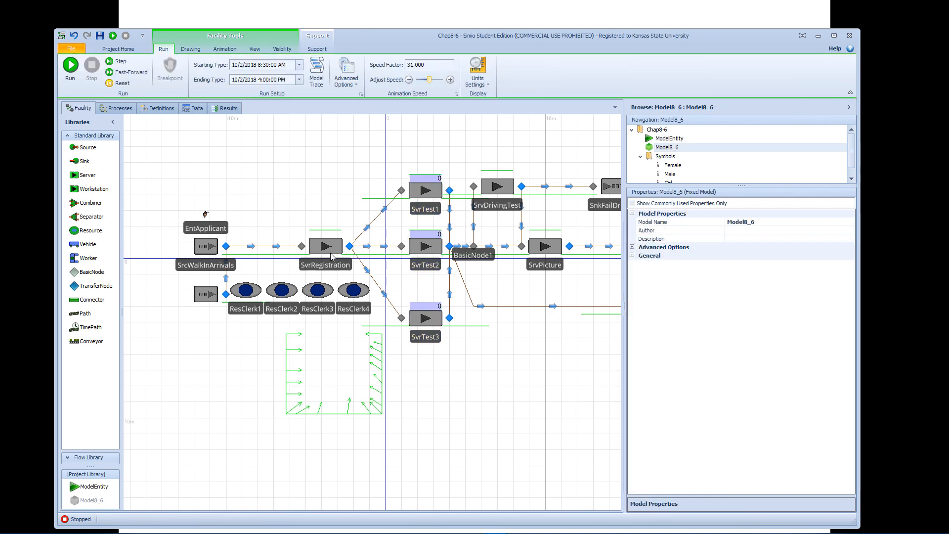
Check the ranking rule on each server in the facility and expand SvrRegistration's ranking expression.
drag(548, 156, 500, 158)
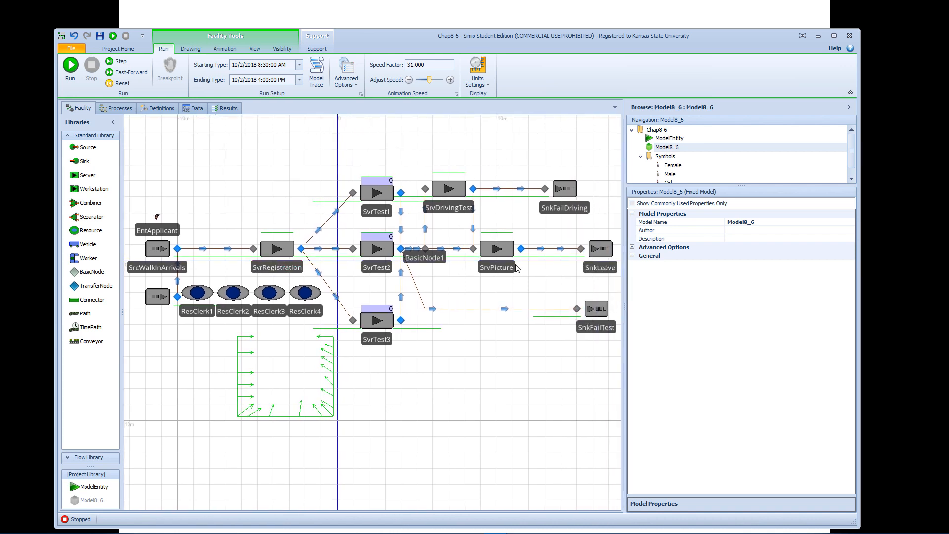
click(504, 255)
click(426, 201)
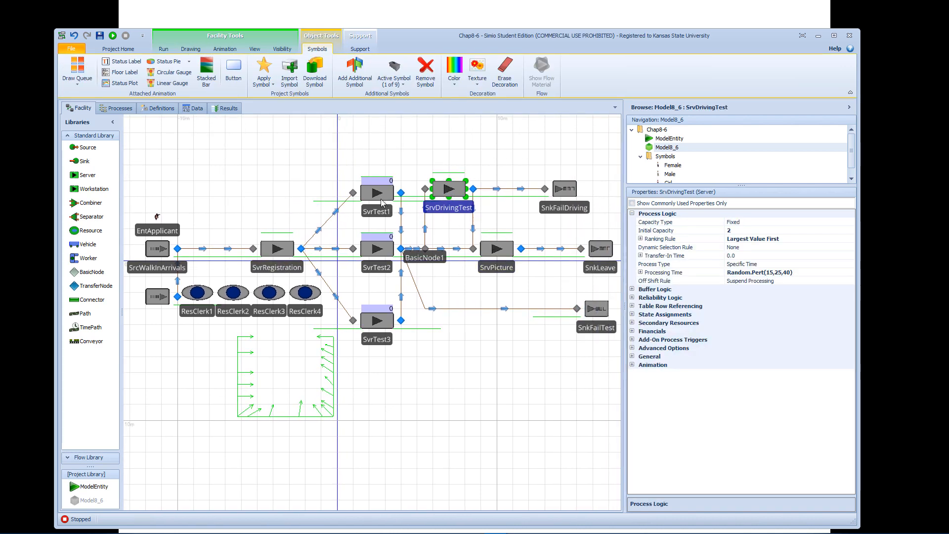
click(383, 202)
click(382, 245)
click(383, 322)
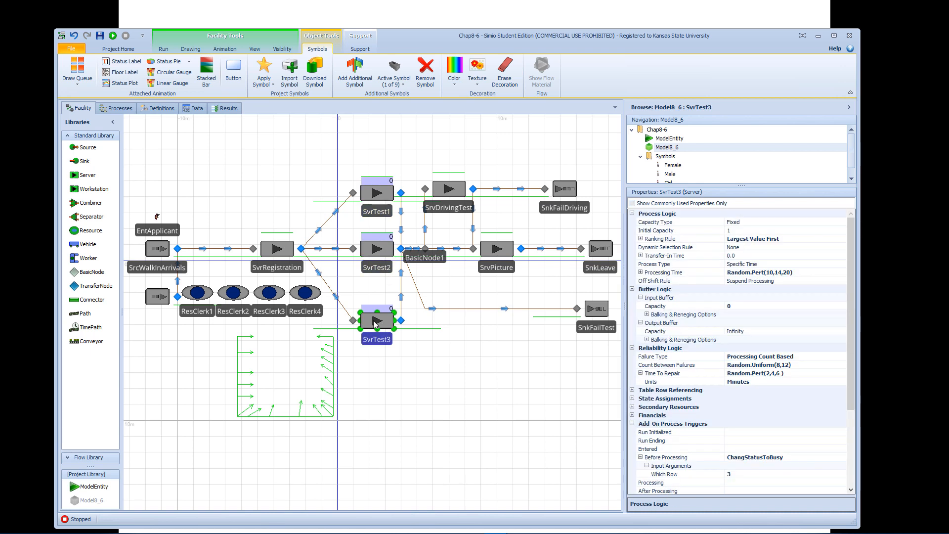
click(295, 265)
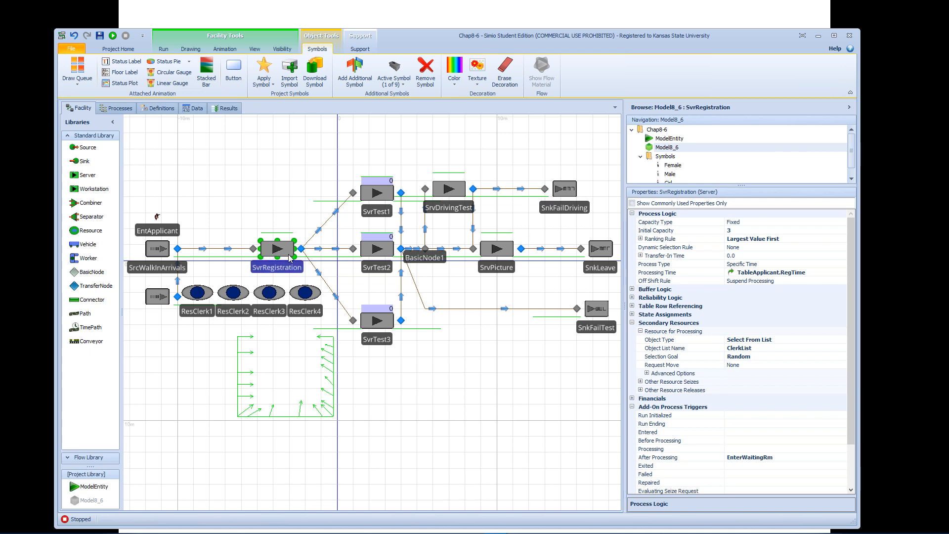
click(641, 240)
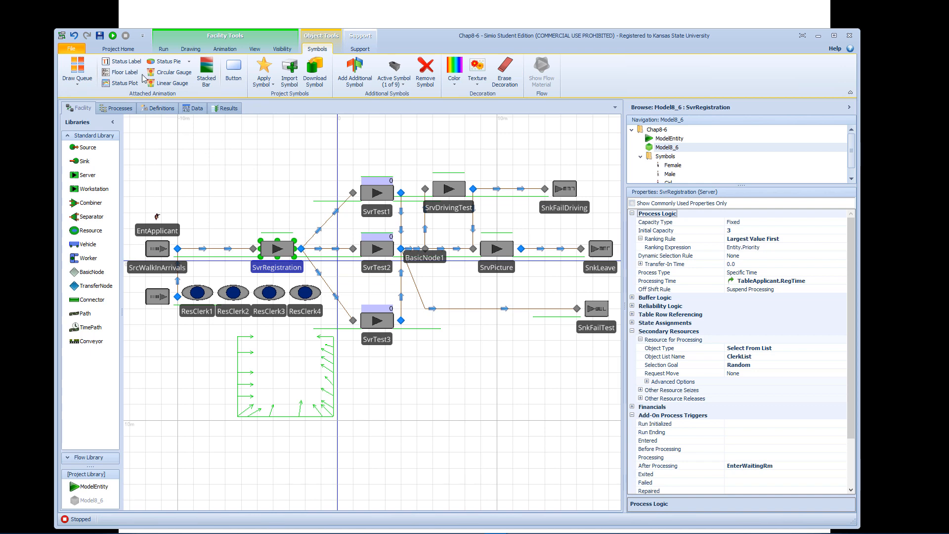
Run the facility model with animation, fast-forward it partway through, and dismiss the runtime error.
click(160, 50)
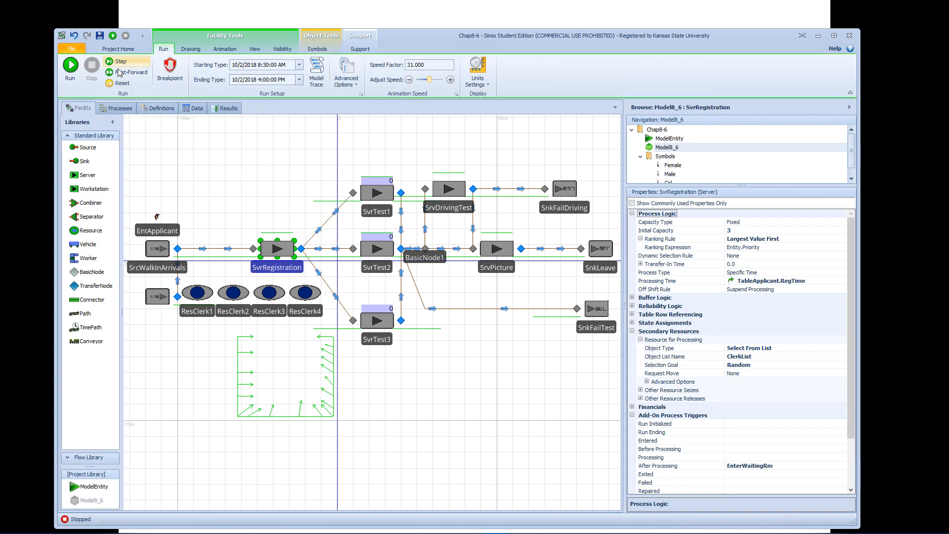
click(72, 67)
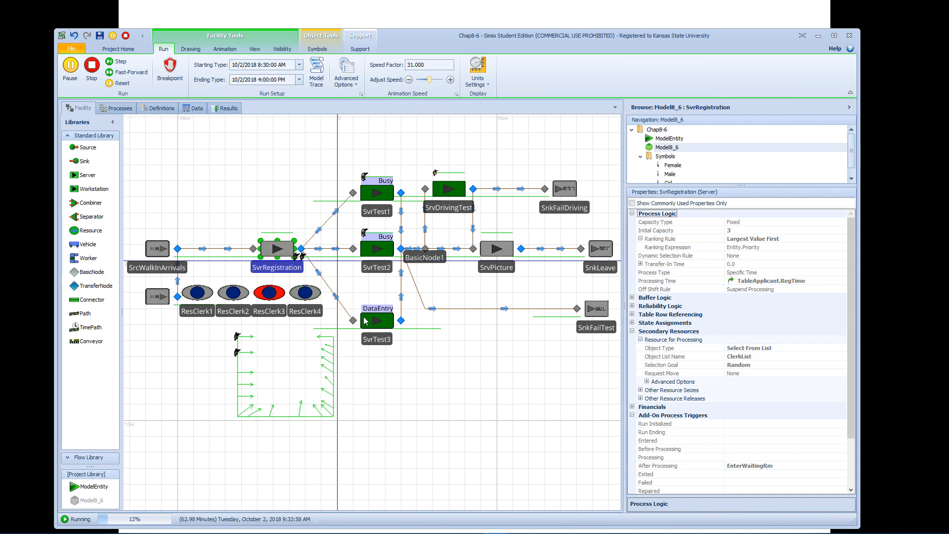
click(371, 324)
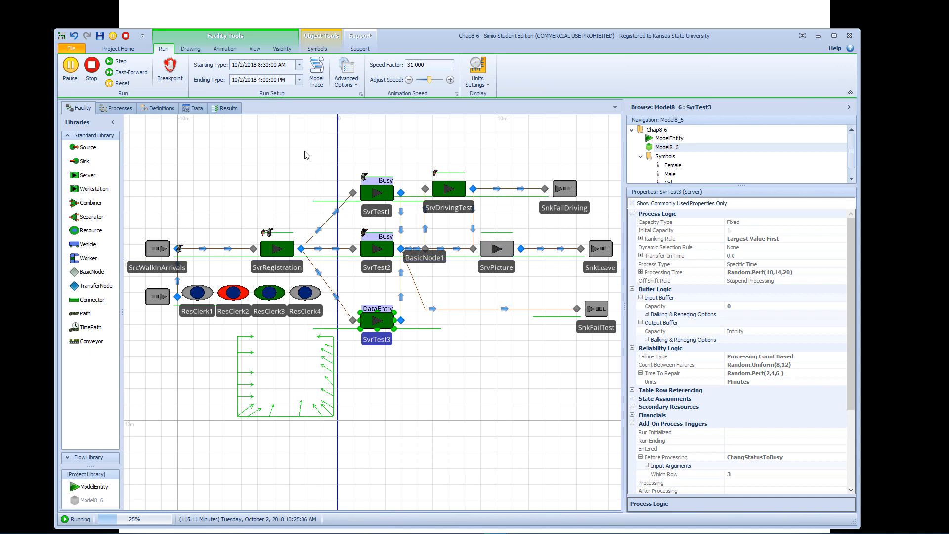
click(130, 72)
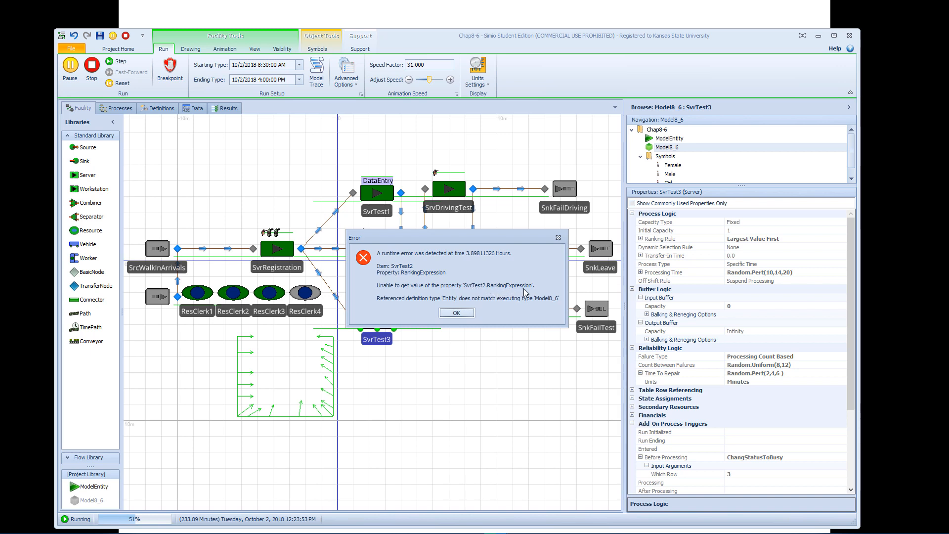
click(456, 312)
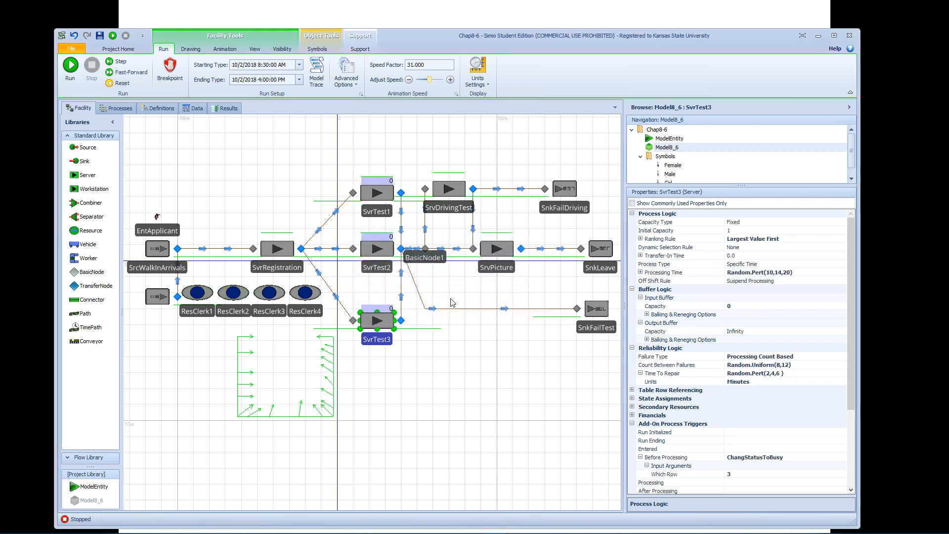
Inspect the ProcessDataEntry process and its properties before returning to the facility model.
click(120, 108)
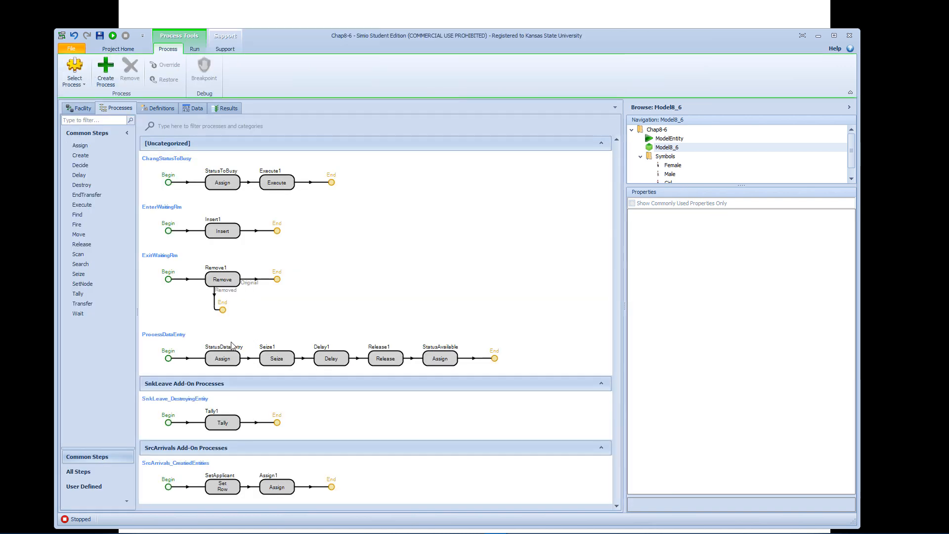
click(201, 343)
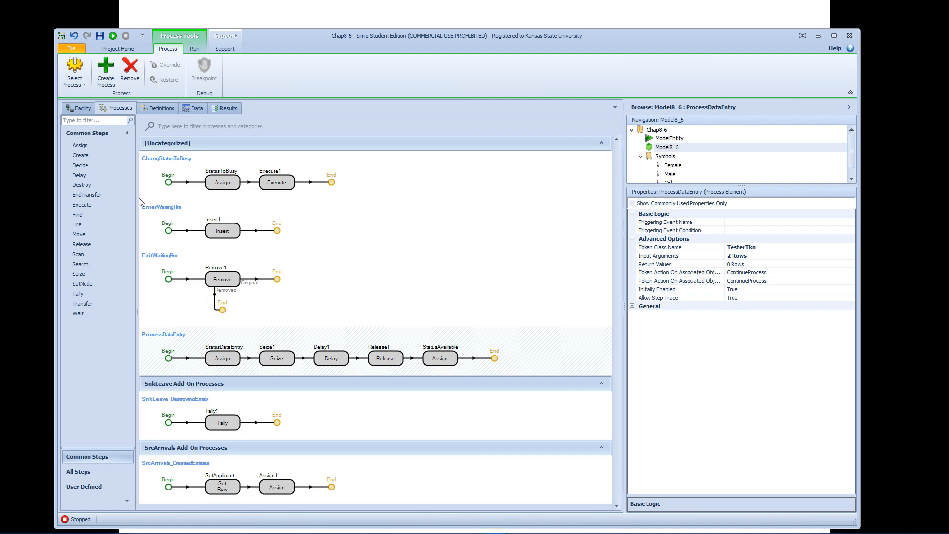
click(80, 107)
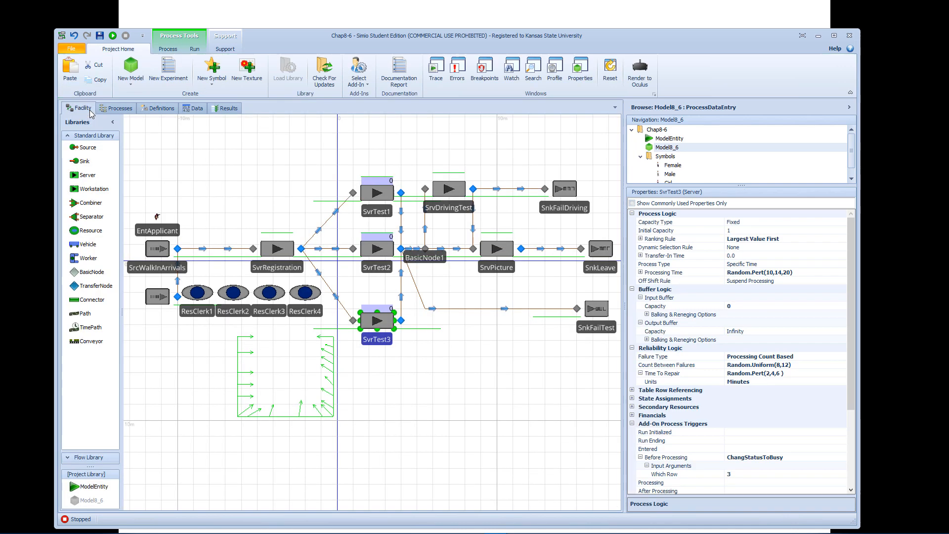
Select SvrTest1, SvrTest2 and SvrTest3 together, expand their ranking rule, and view the available dynamic selection rules.
click(380, 251)
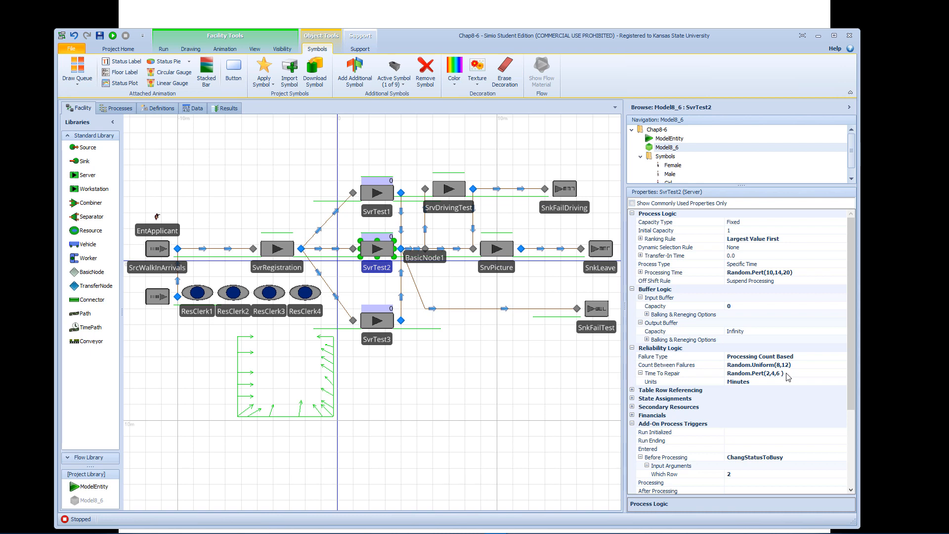
click(377, 199)
ctrl+click(378, 249)
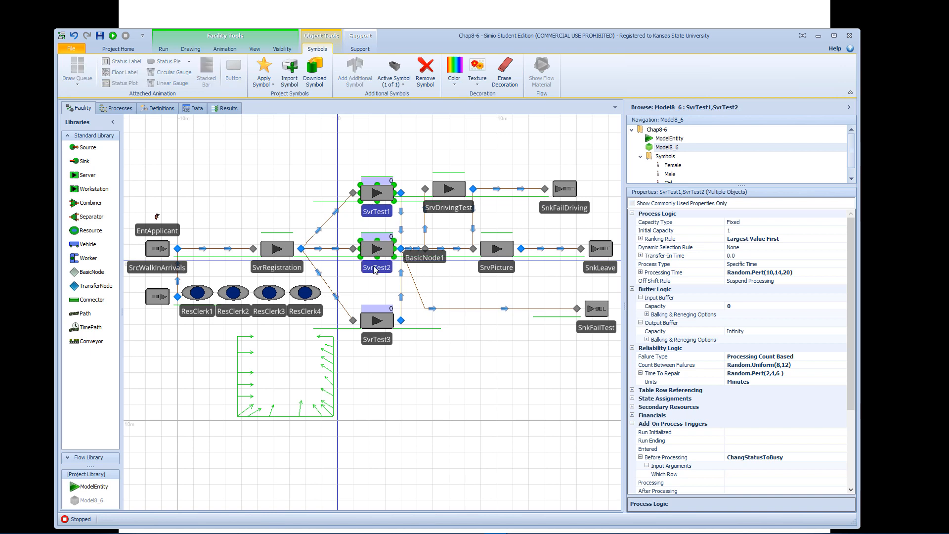
ctrl+click(378, 321)
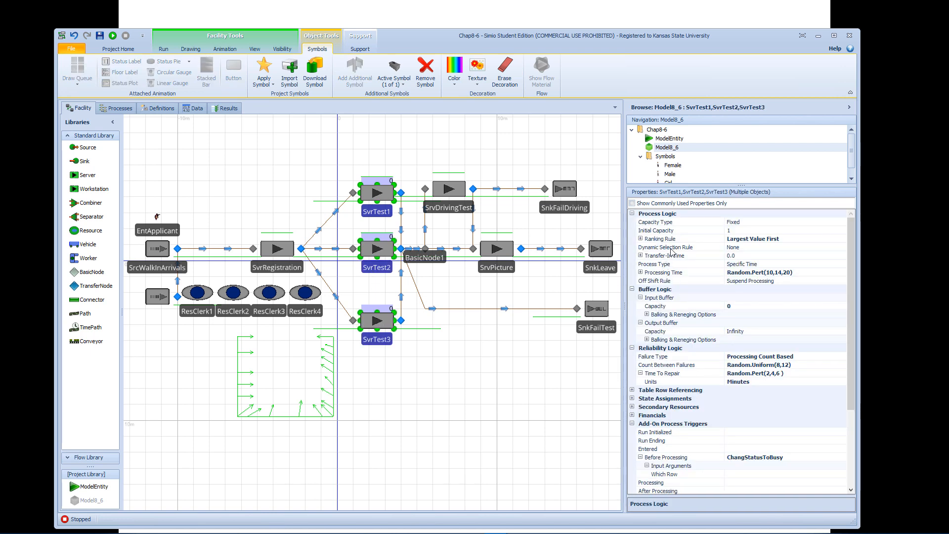
click(641, 239)
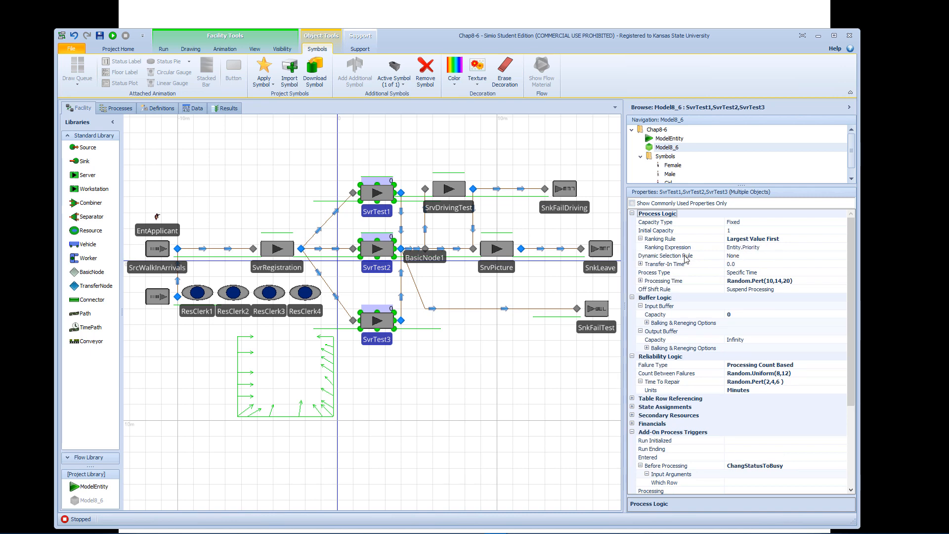
click(745, 257)
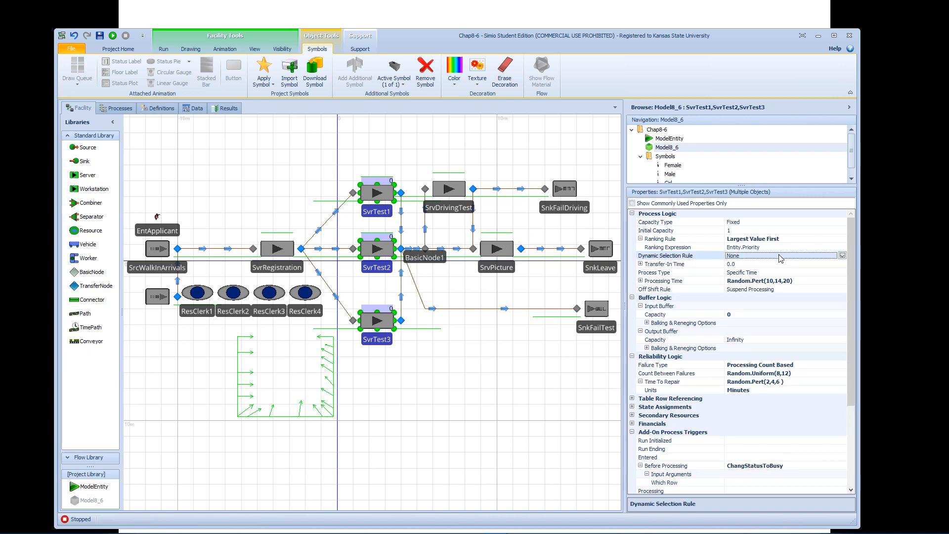
click(842, 256)
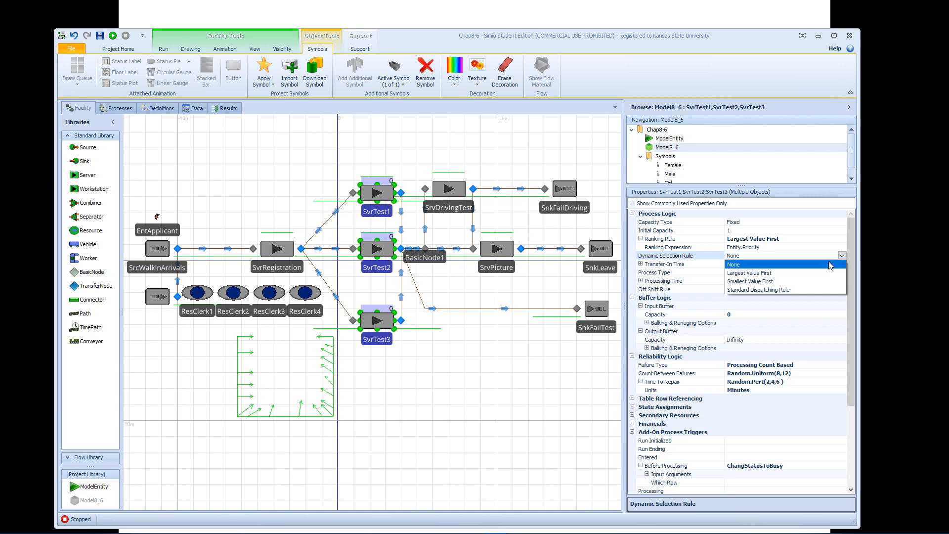
Set the ranking expression of the three selected test servers to Math.If(Is.Entity, Entity.Priority, 3).
click(786, 247)
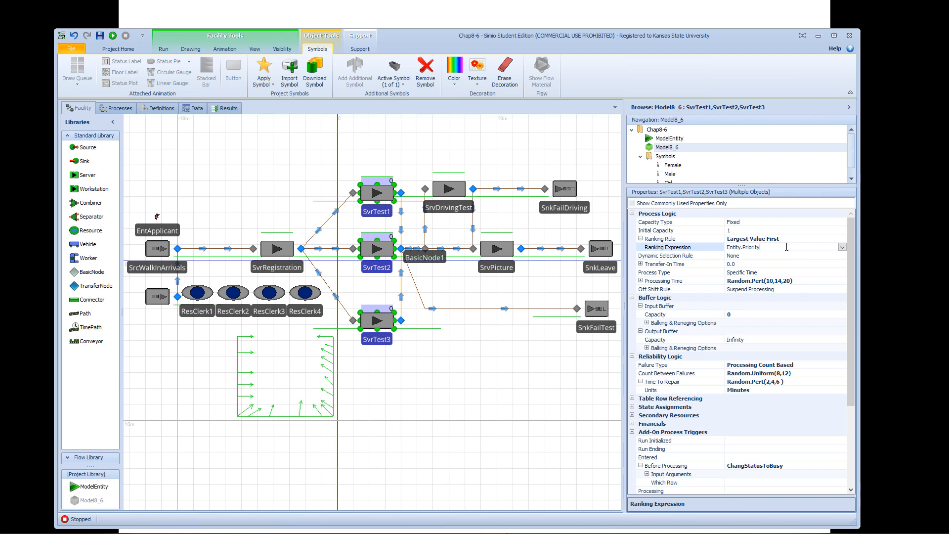
drag(786, 247, 725, 247)
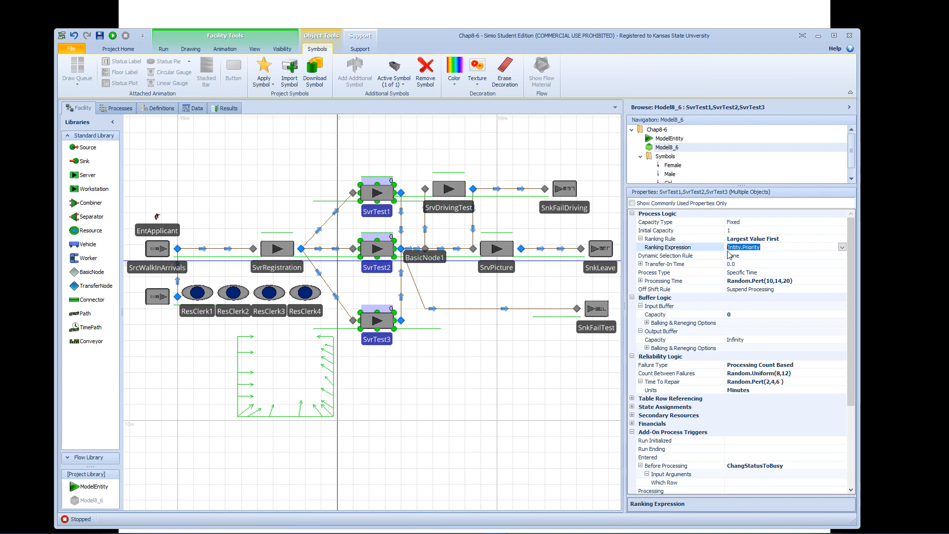
click(842, 247)
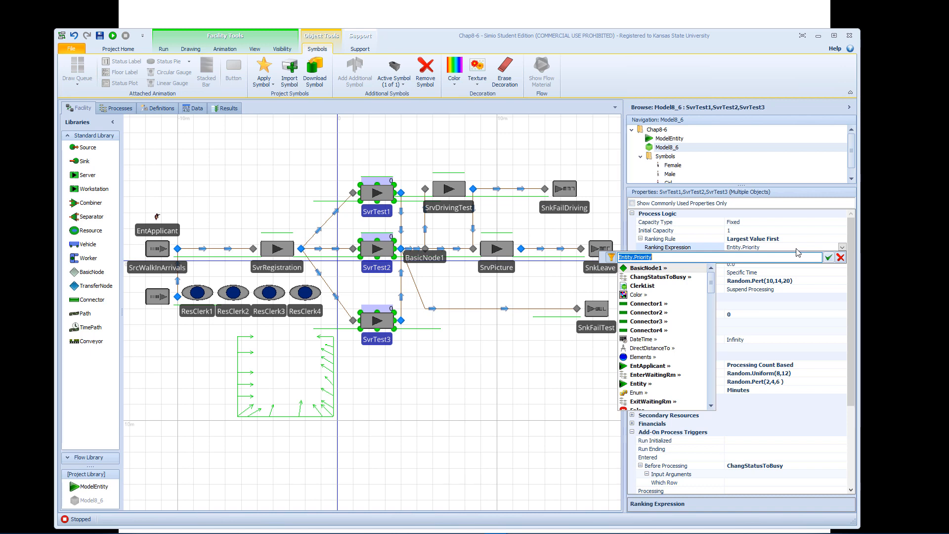
text(Mat)
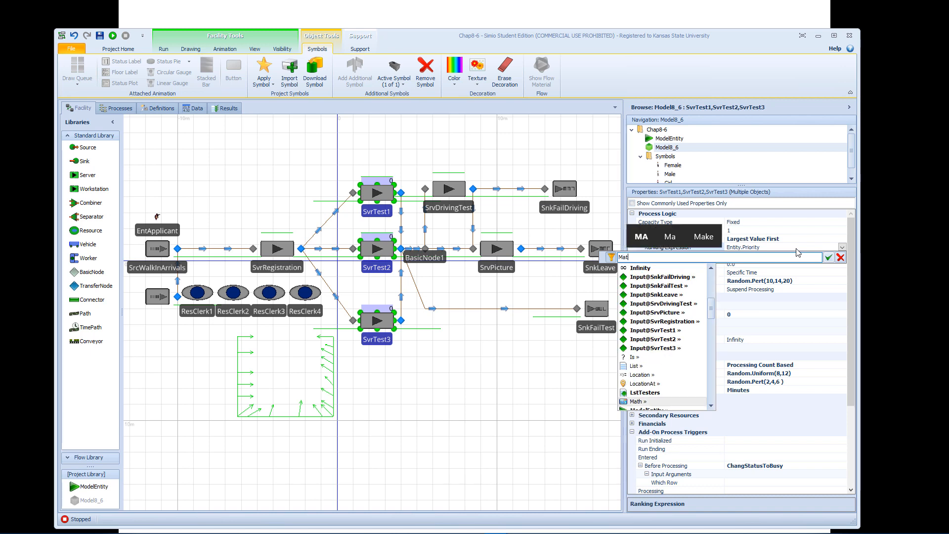
text(h.If()
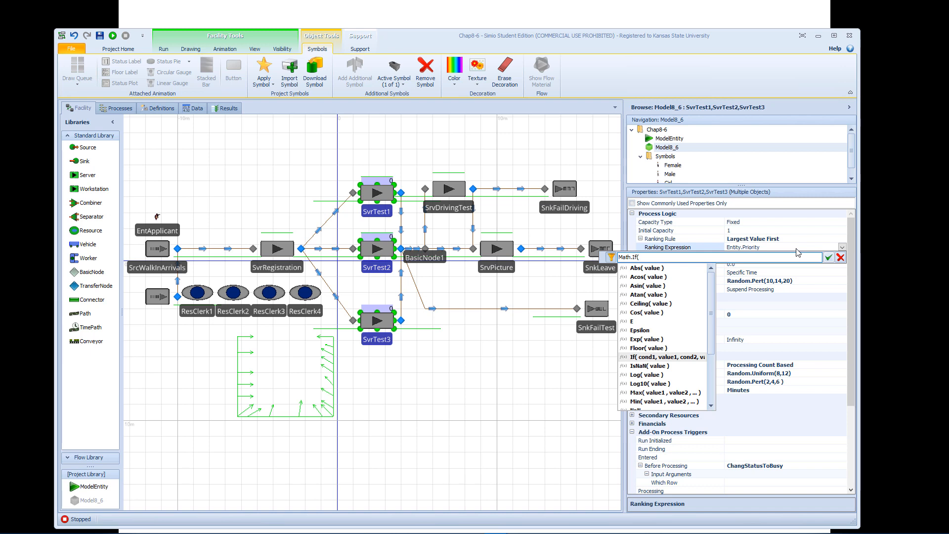
text(Is.En)
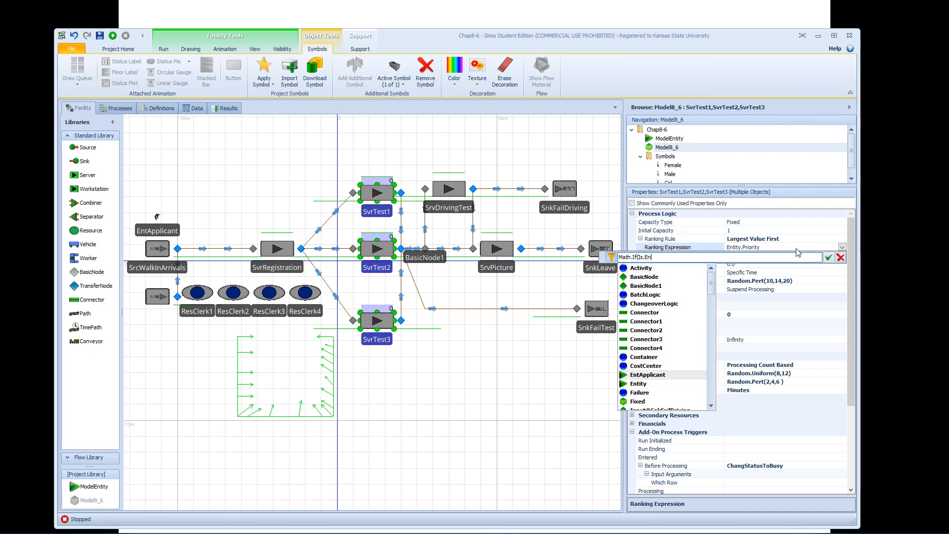
text(tity)
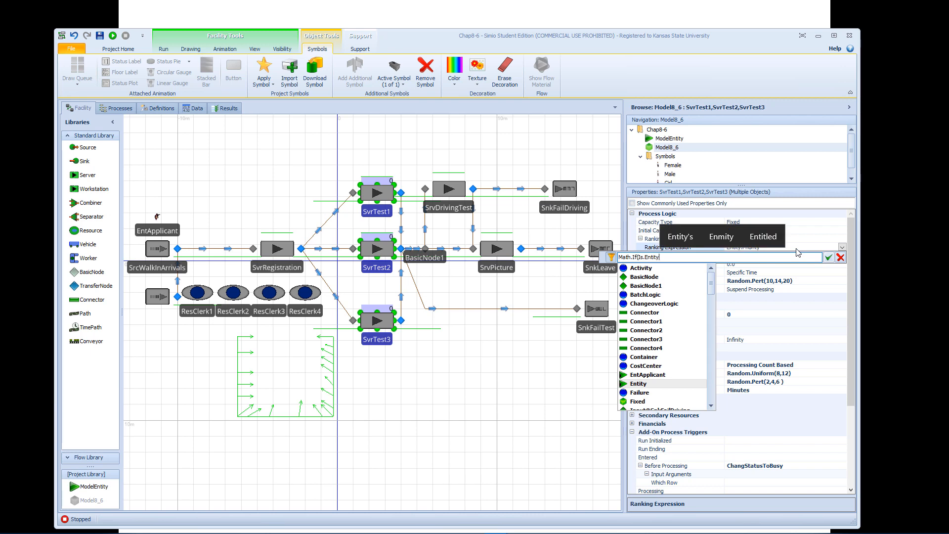
text(, )
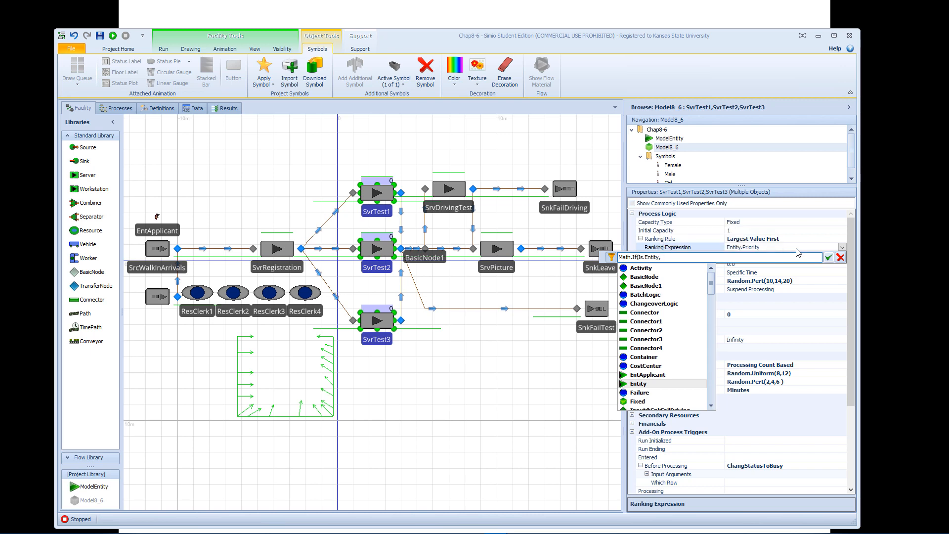
text(Entity)
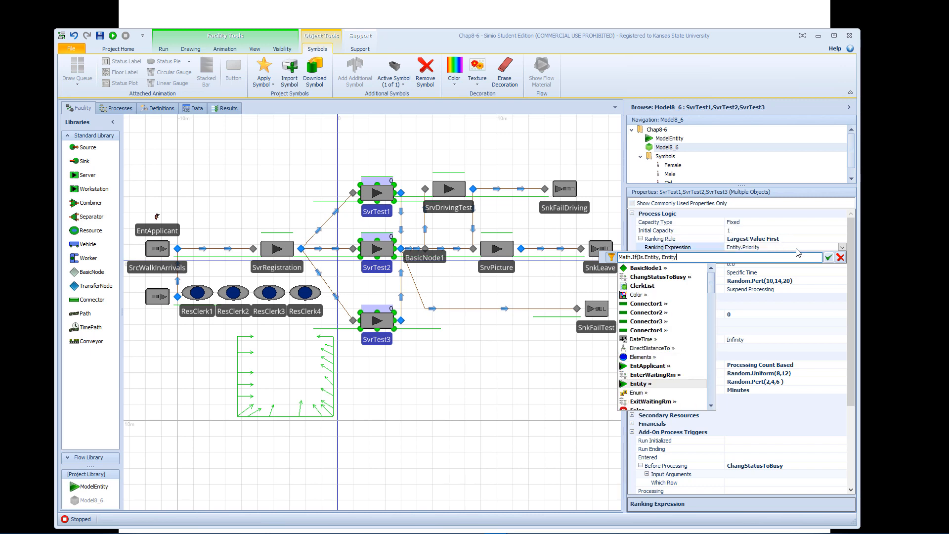
text(.Prior)
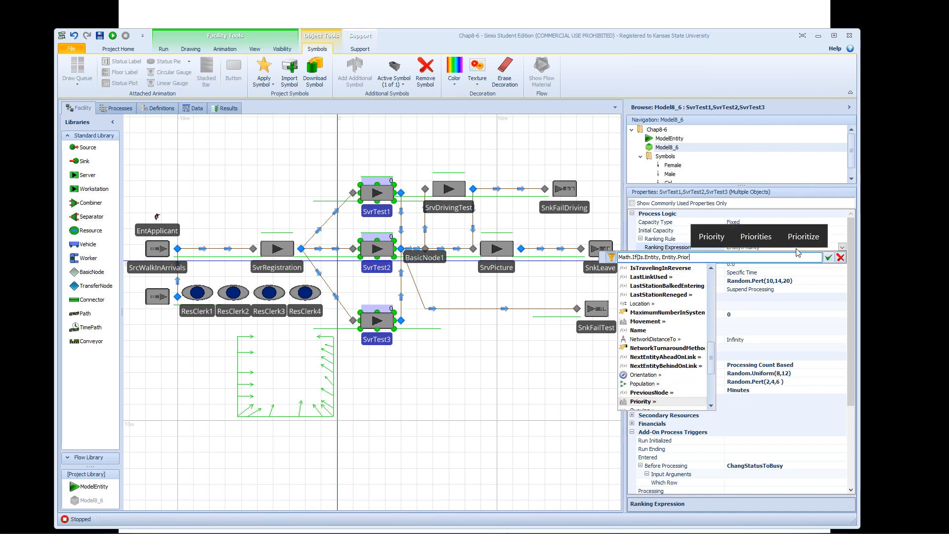
text(ity)
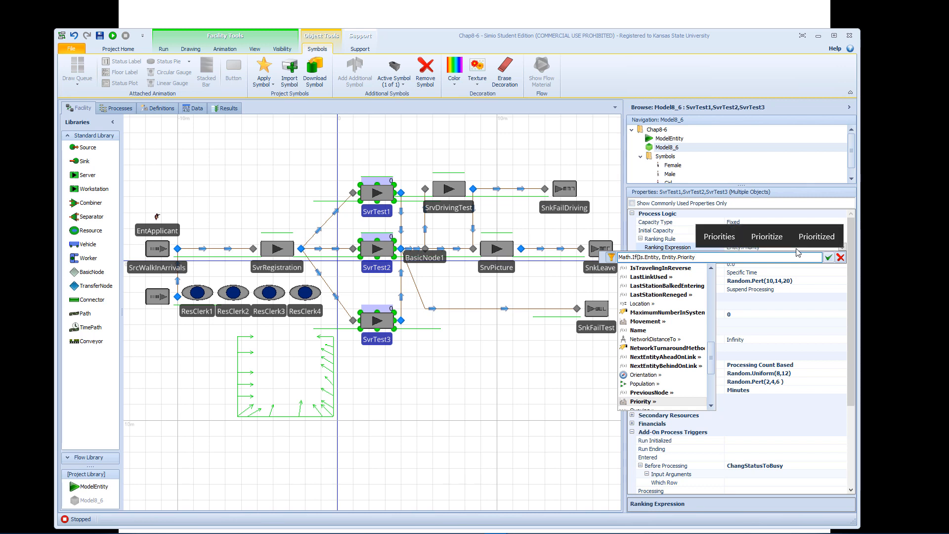
text(,)
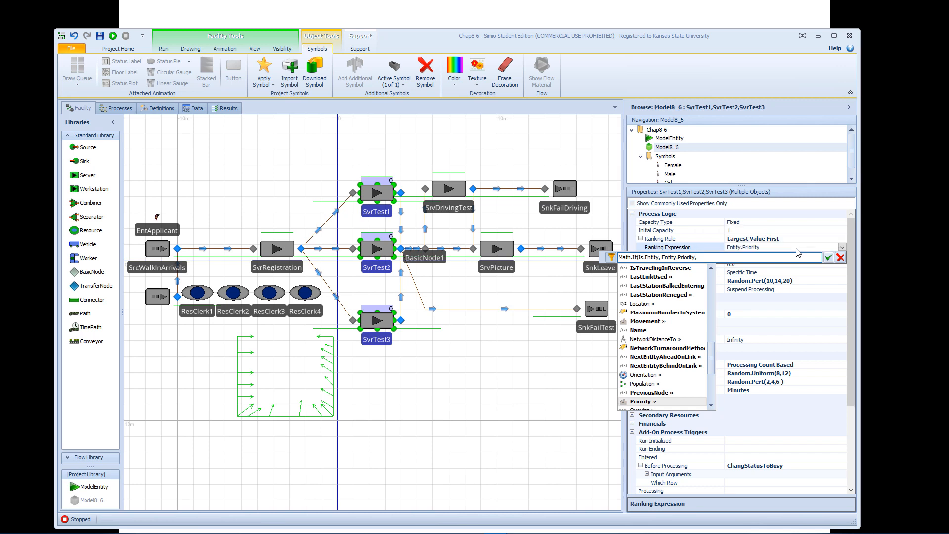
text( 3)
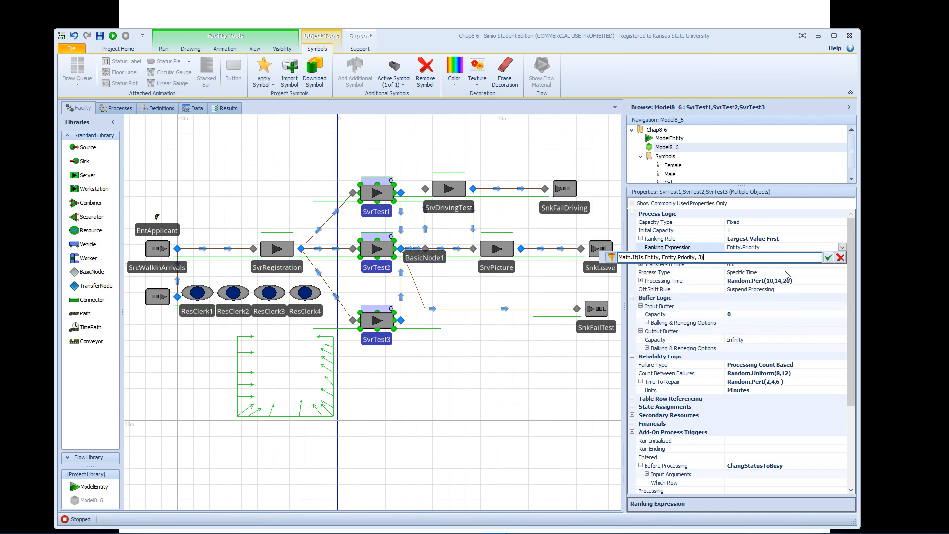
click(828, 258)
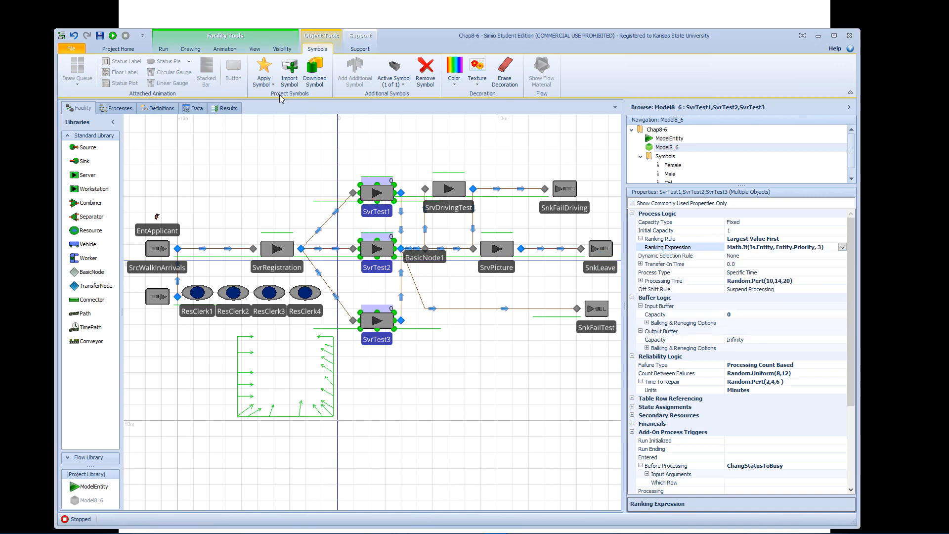
Fast-forward the facility model through the full run to test the ranking expression, and stop the run.
click(162, 51)
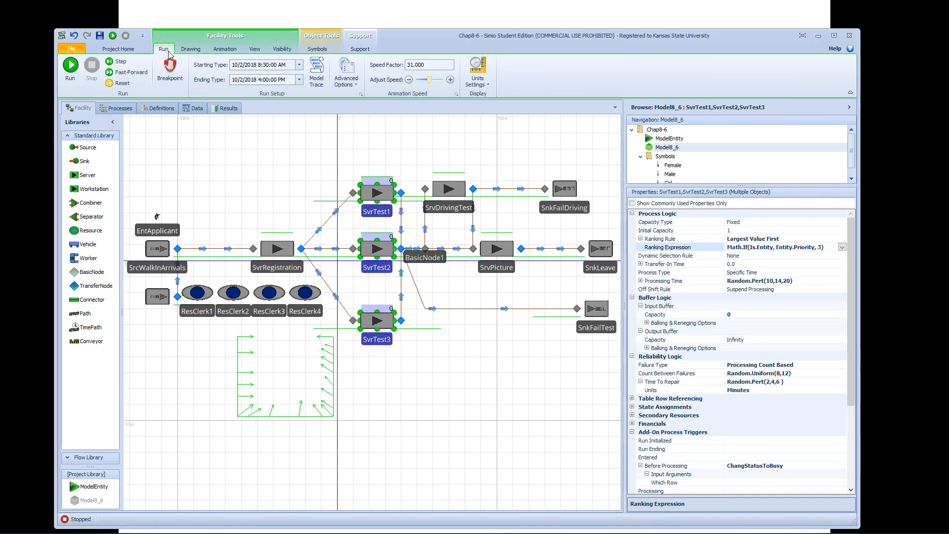
click(141, 72)
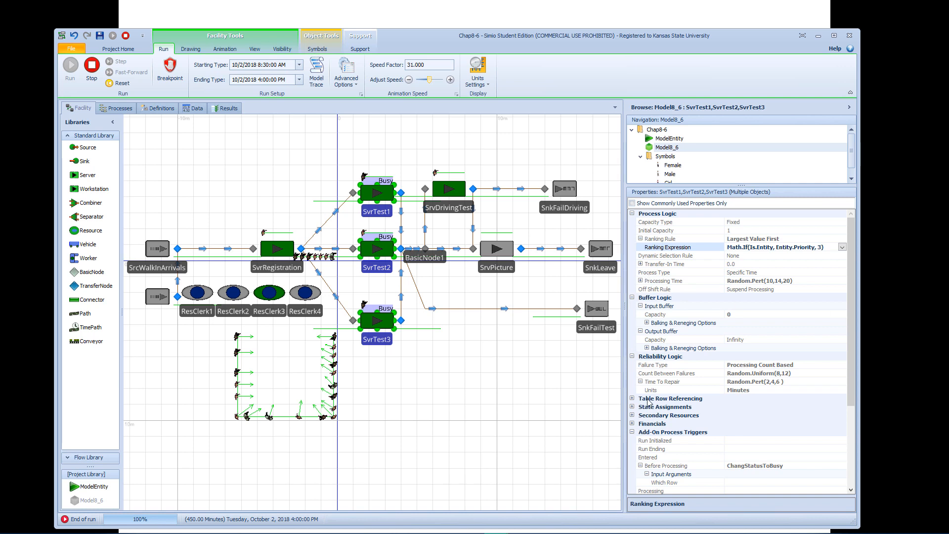
click(126, 33)
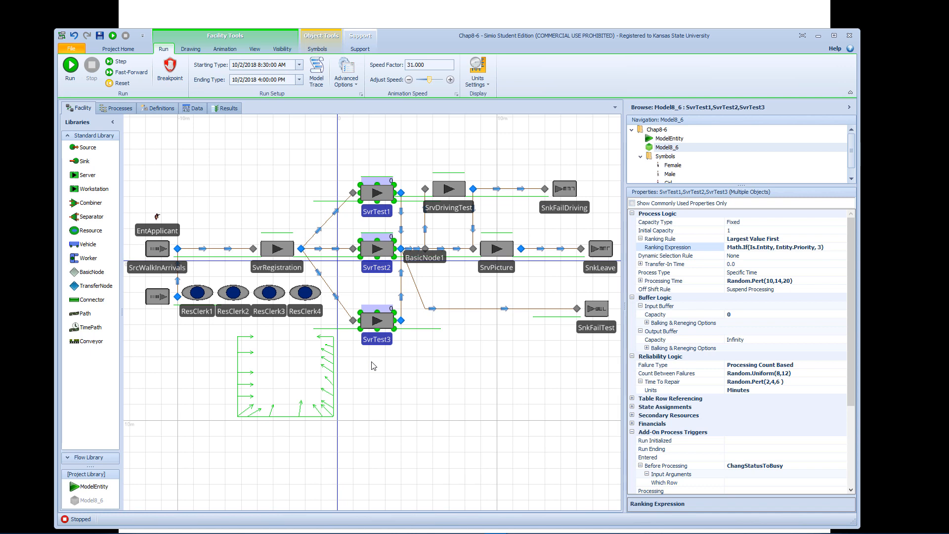
Place a Resource in the empty area above SvrRegistration and name it TesterKey.
scroll(371, 363, up, 2)
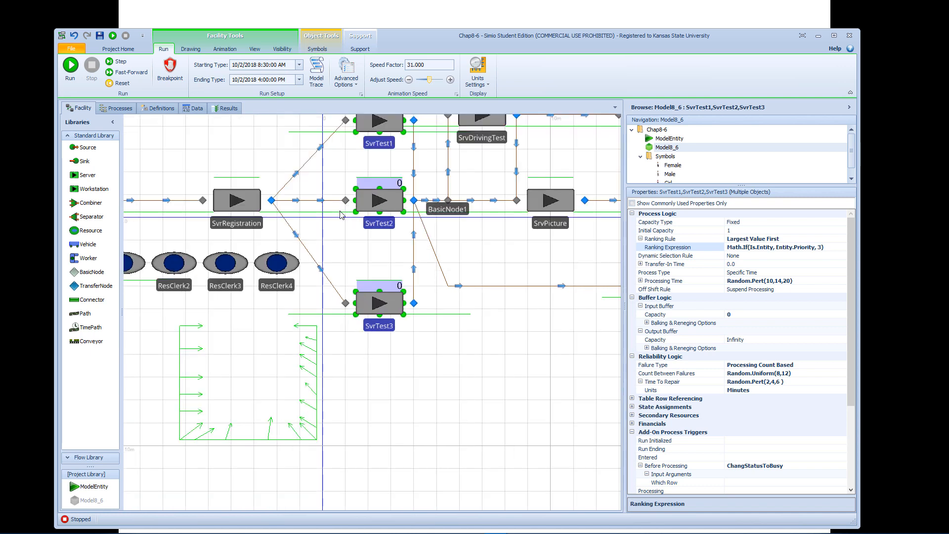
drag(354, 164, 389, 233)
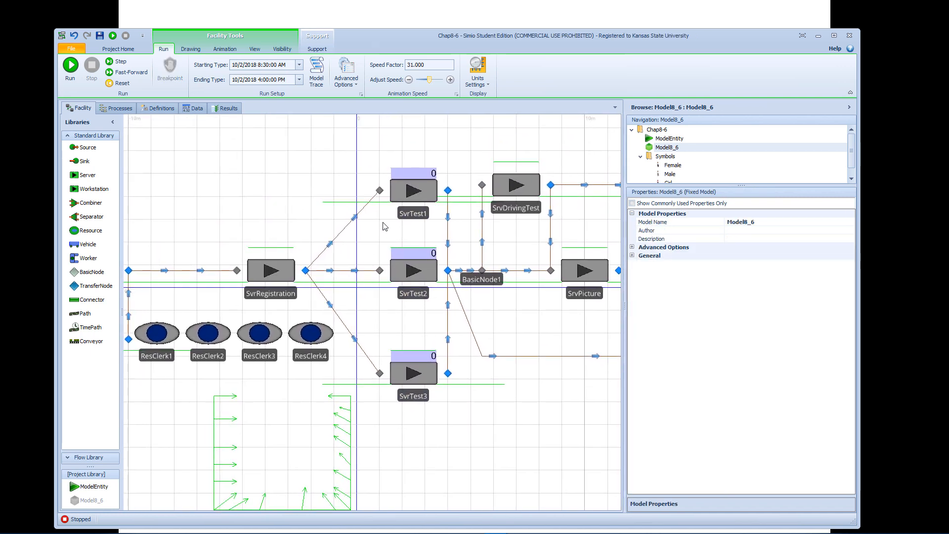
click(411, 213)
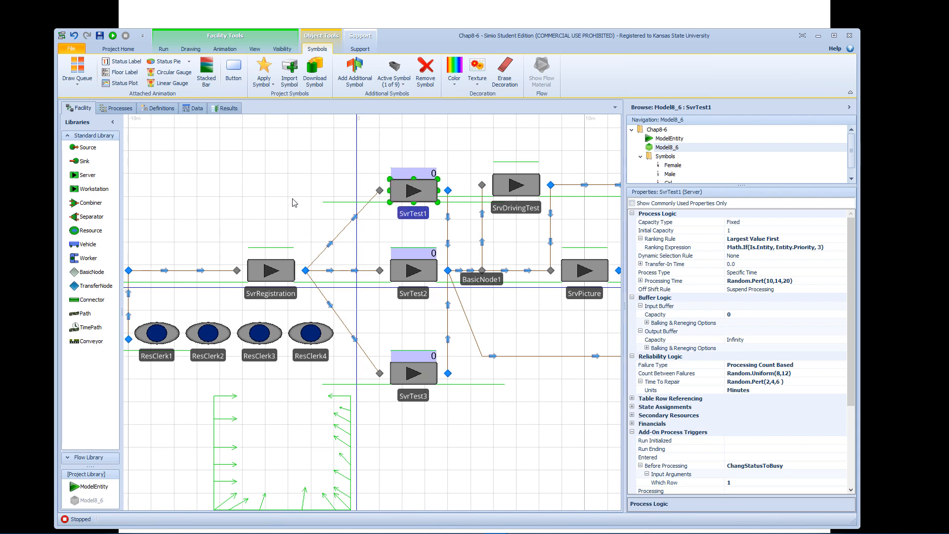
drag(293, 198, 384, 247)
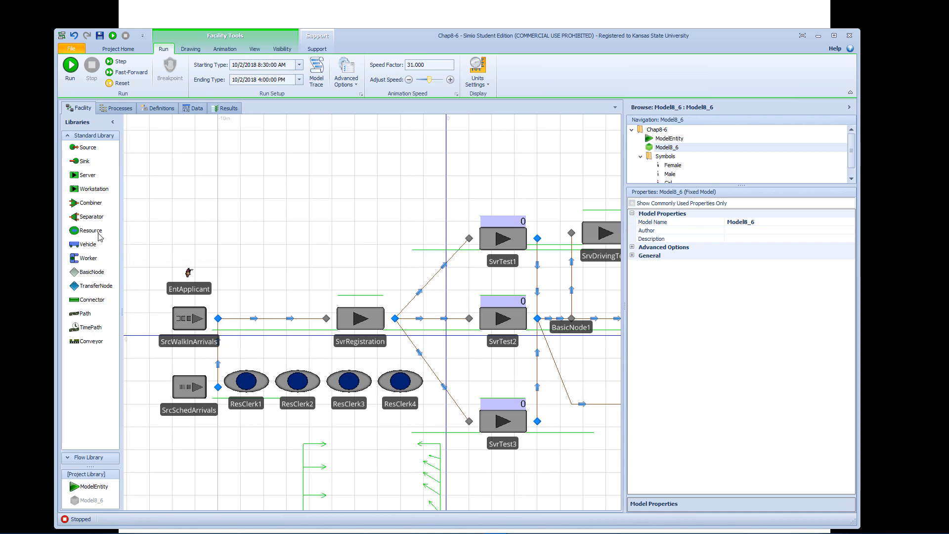
drag(99, 233, 329, 245)
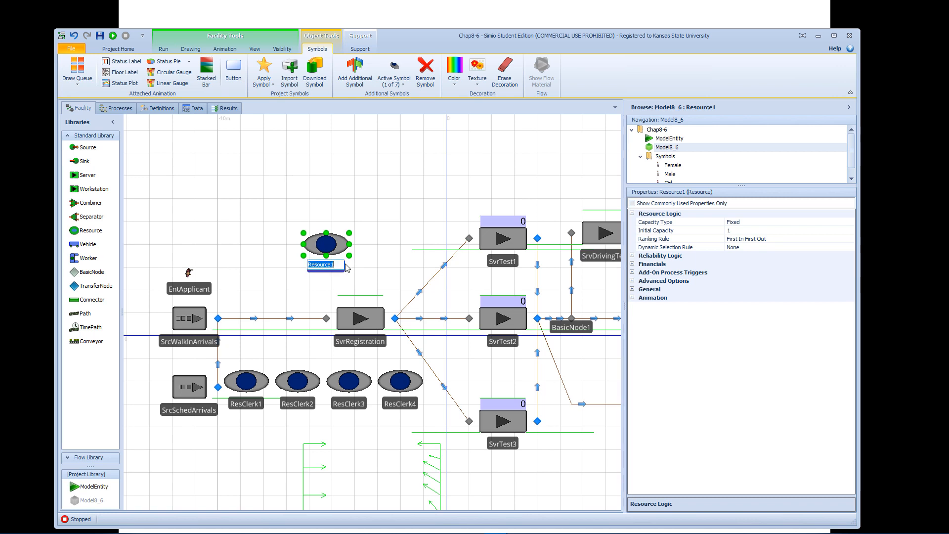
text(Tester)
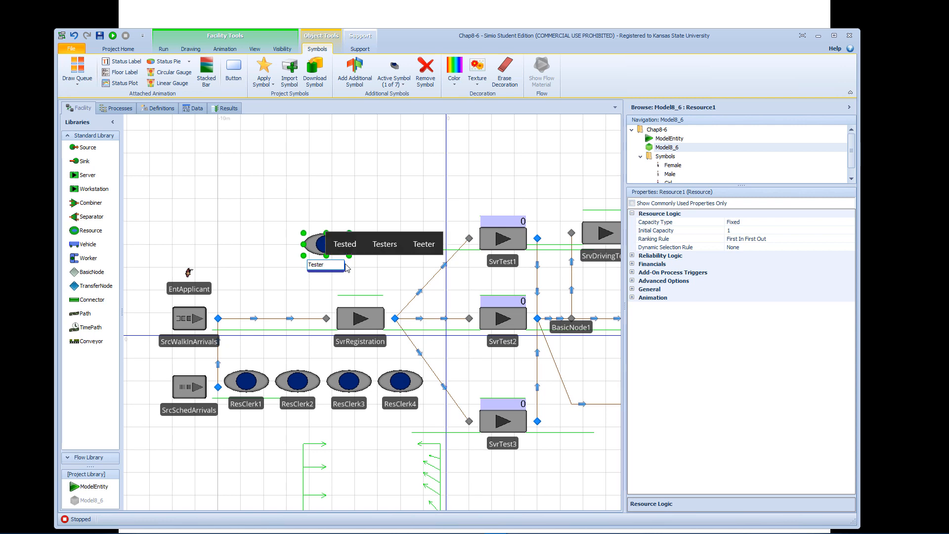
text(Key)
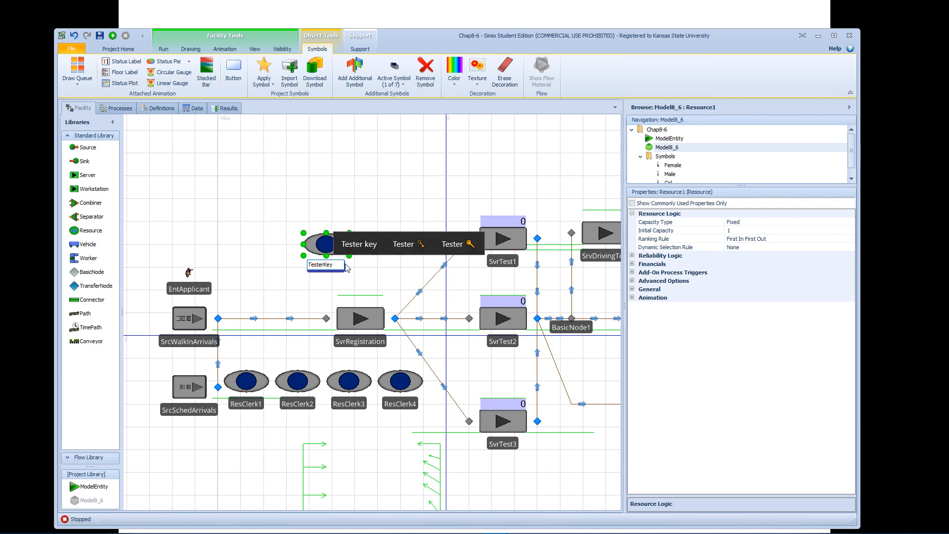
key(Return)
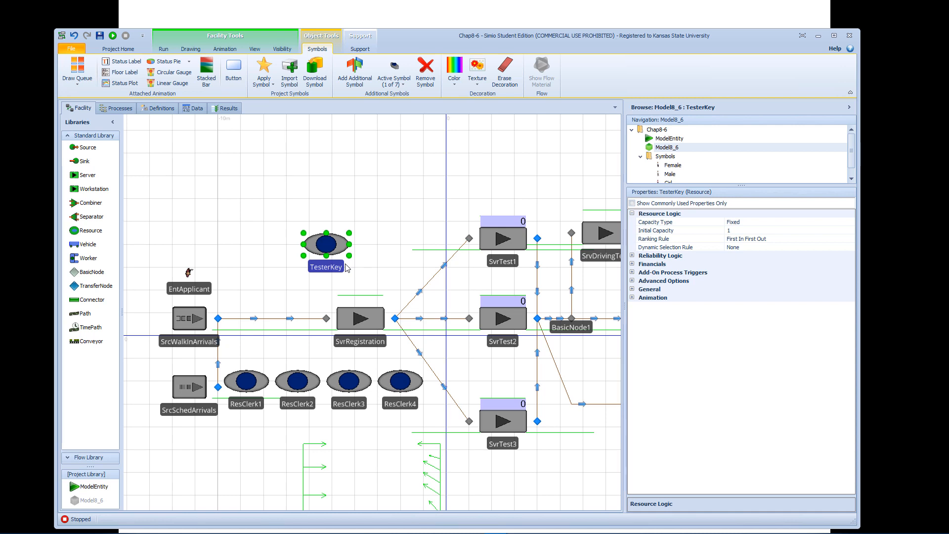
Set the initial capacity of the TesterKey resource to 3.
scroll(348, 267, up, 2)
scroll(368, 269, down, 1)
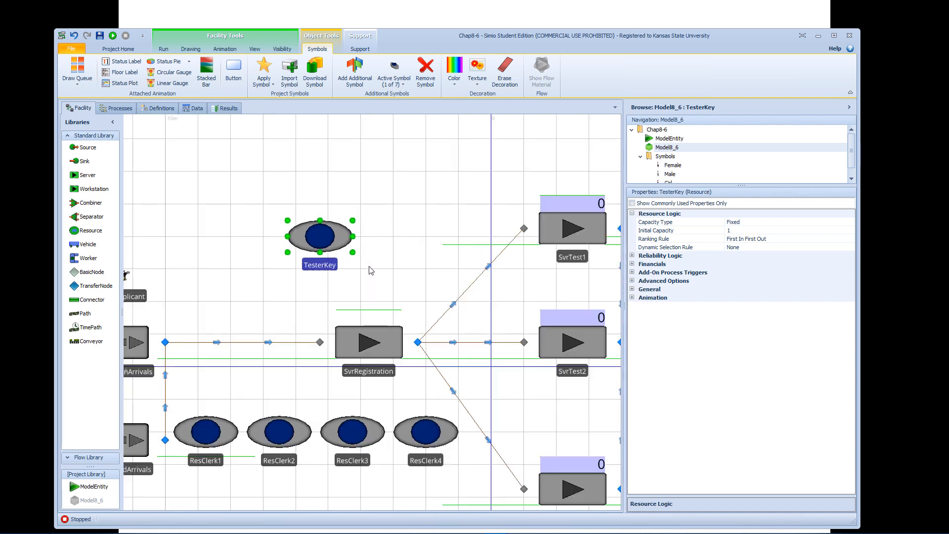
click(737, 232)
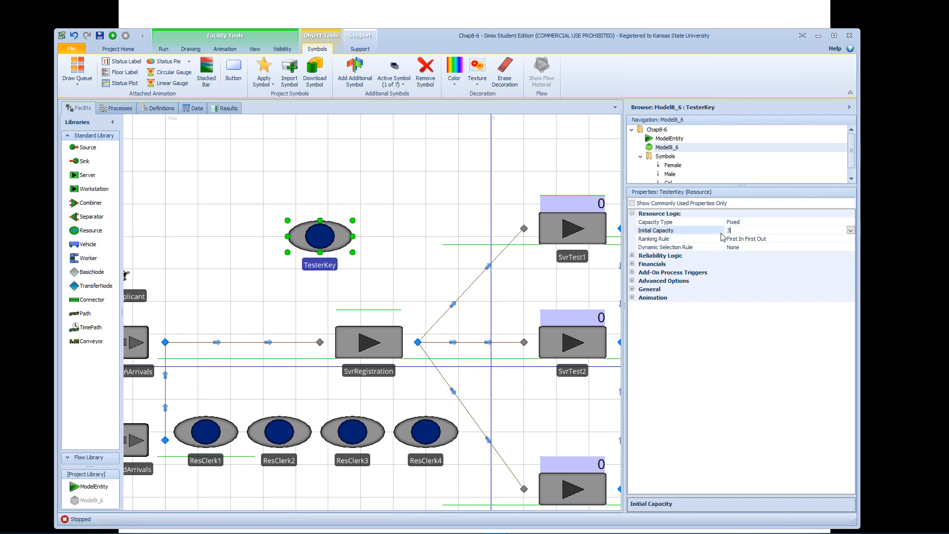
click(517, 183)
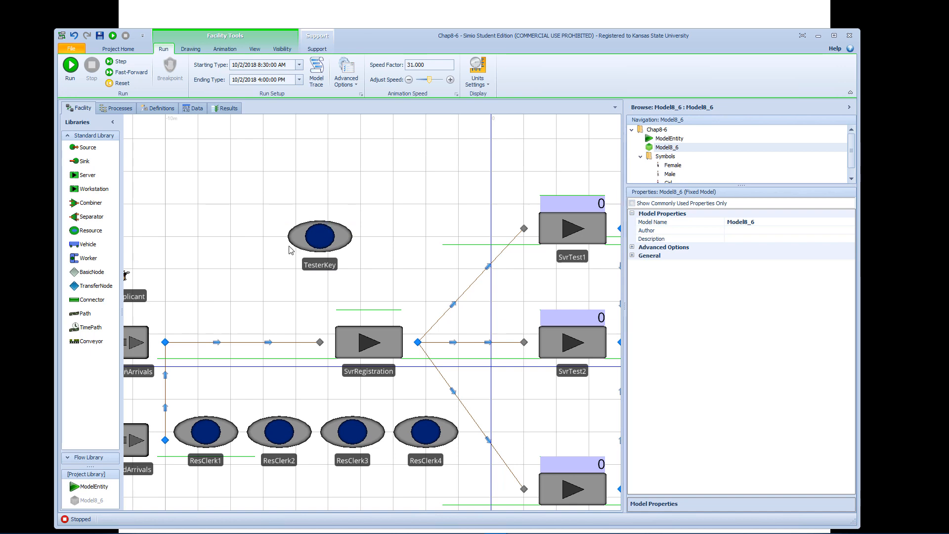
Set the TesterKey resource's ranking rule to Largest Value First.
click(319, 241)
click(785, 239)
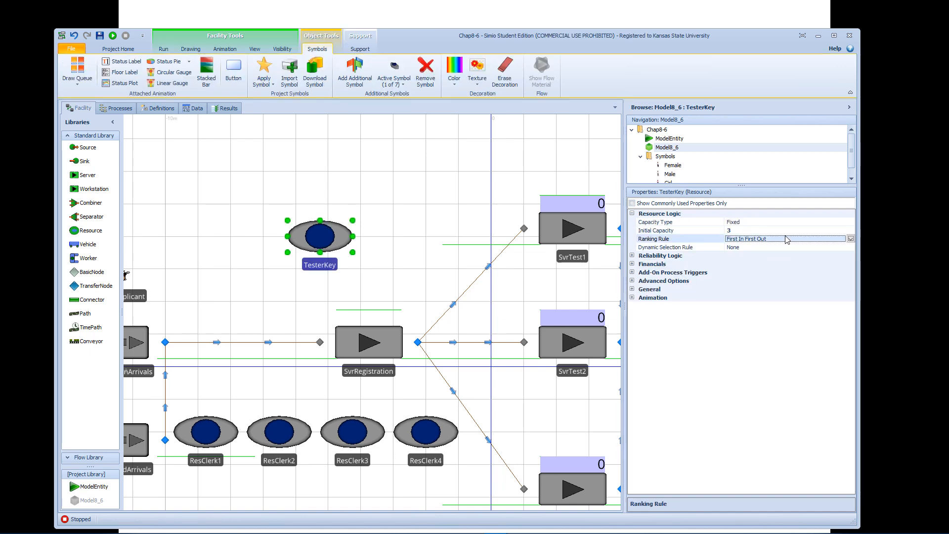
click(851, 239)
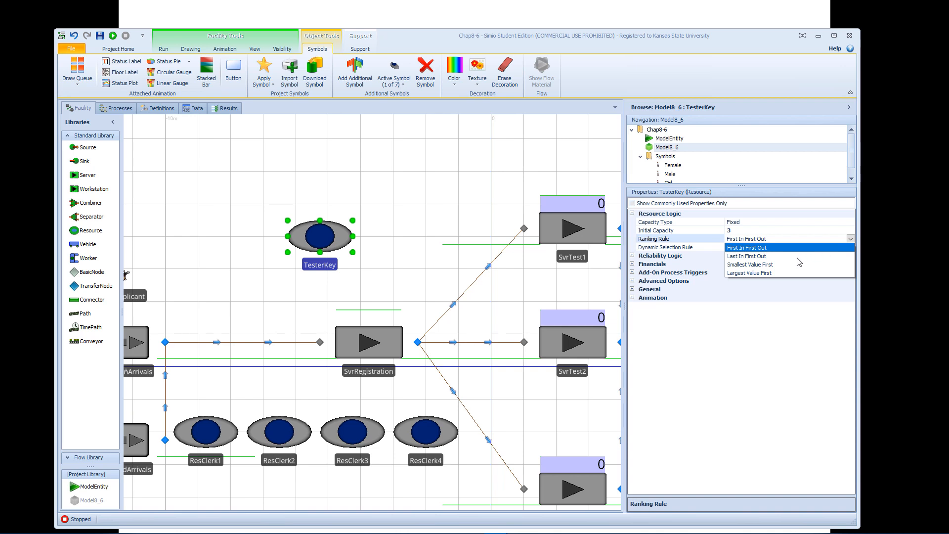
click(765, 273)
Set the TesterKey resource's ranking expression to Entity.Priority.
click(762, 247)
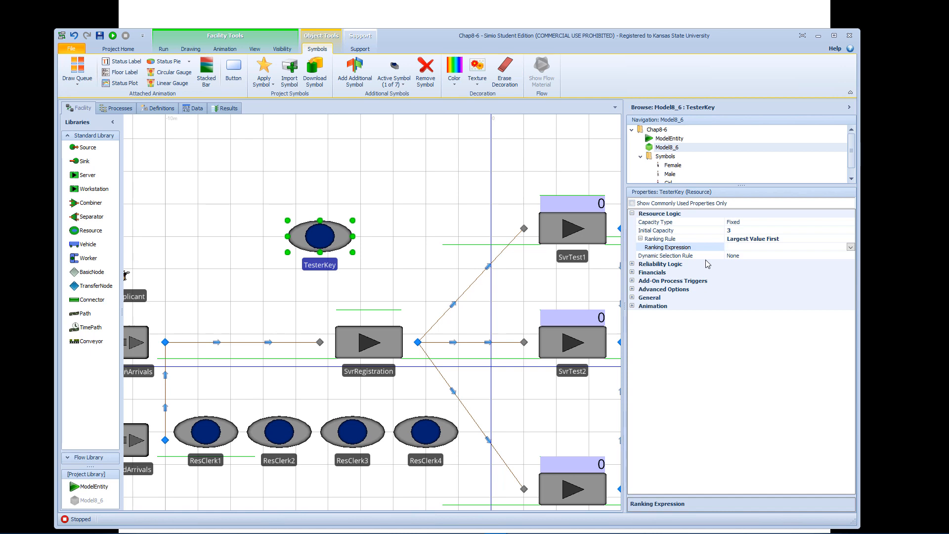
text(Entity.Prio)
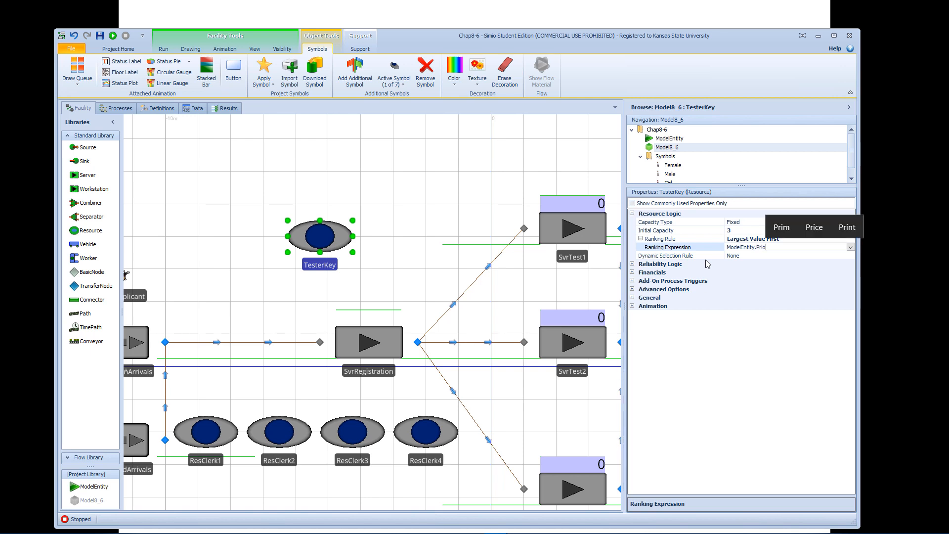
text(rity)
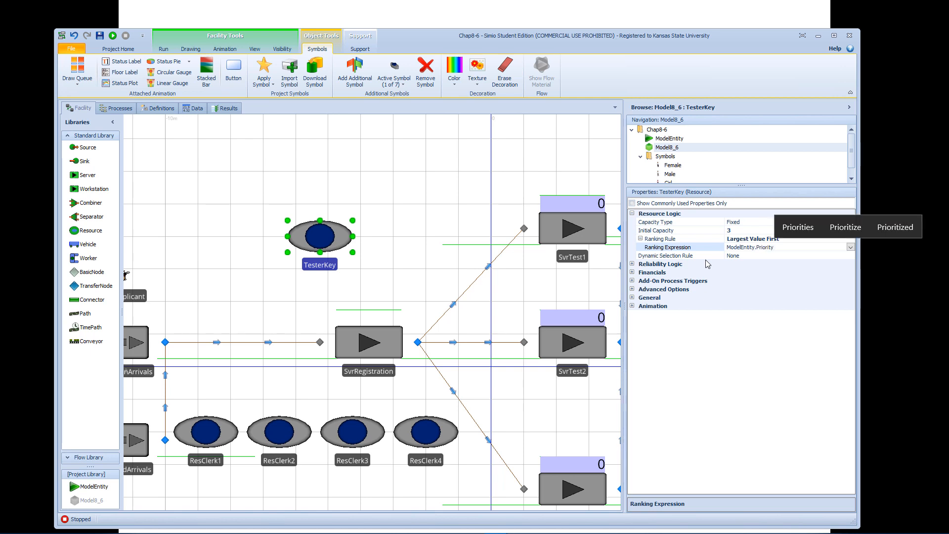
key(Return)
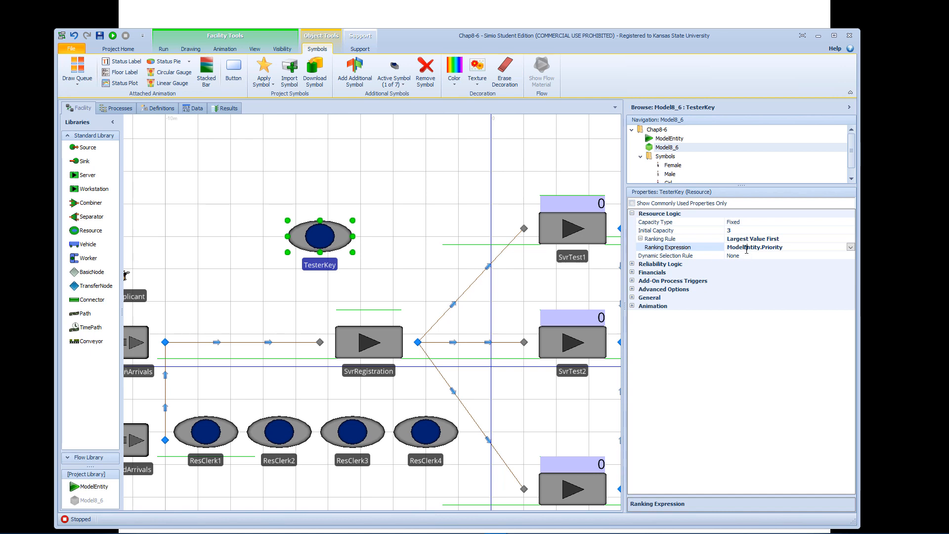
drag(745, 246, 716, 248)
key(BackSpace)
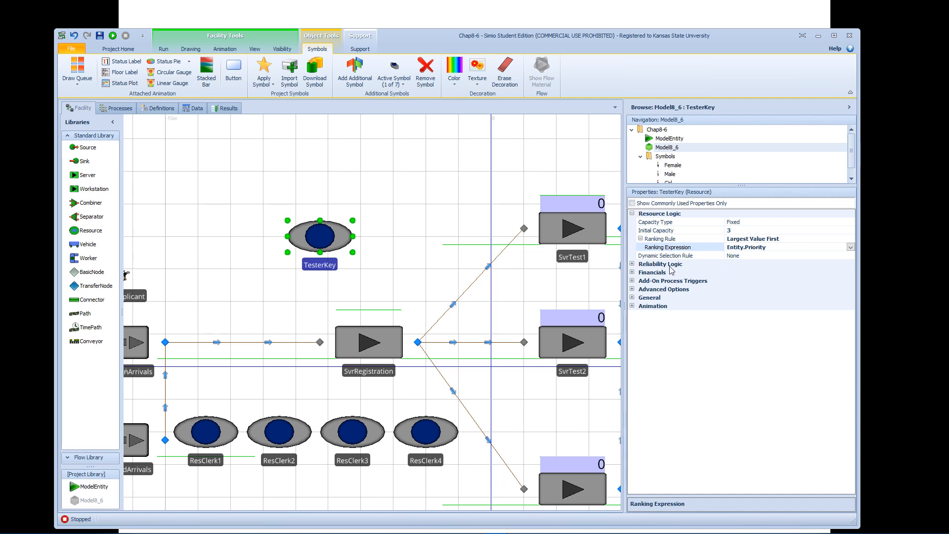
Move the TesterKey resource closer to the test servers, above SvrRegistration, and show its add-on process triggers.
click(391, 338)
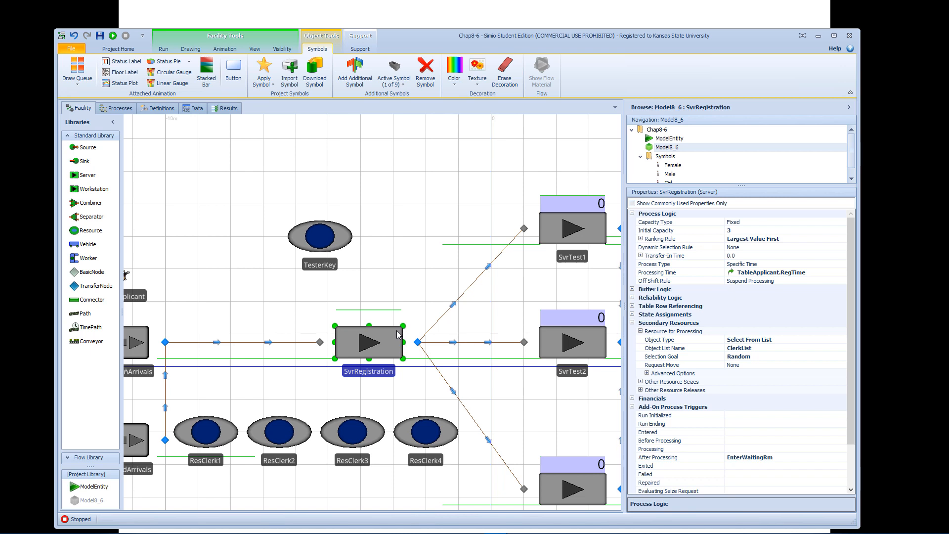
click(419, 341)
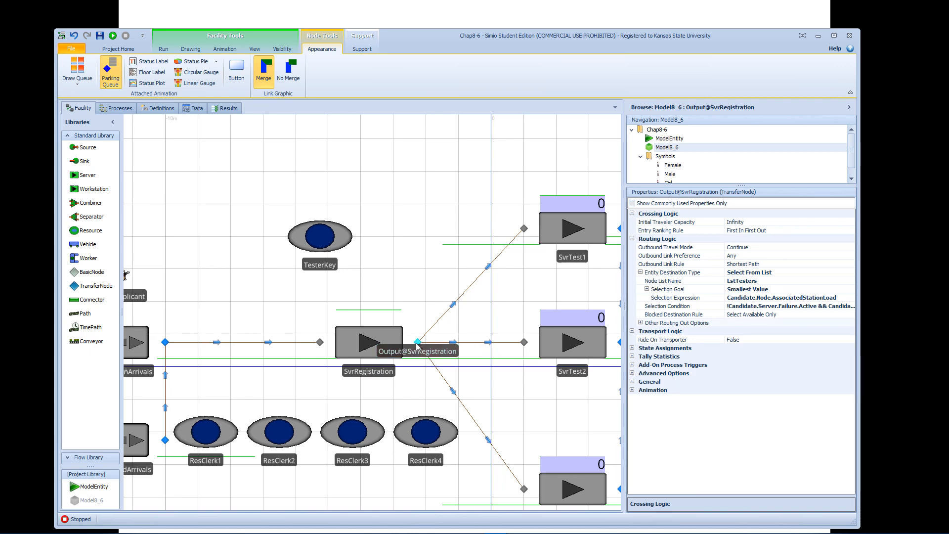
drag(341, 248, 402, 249)
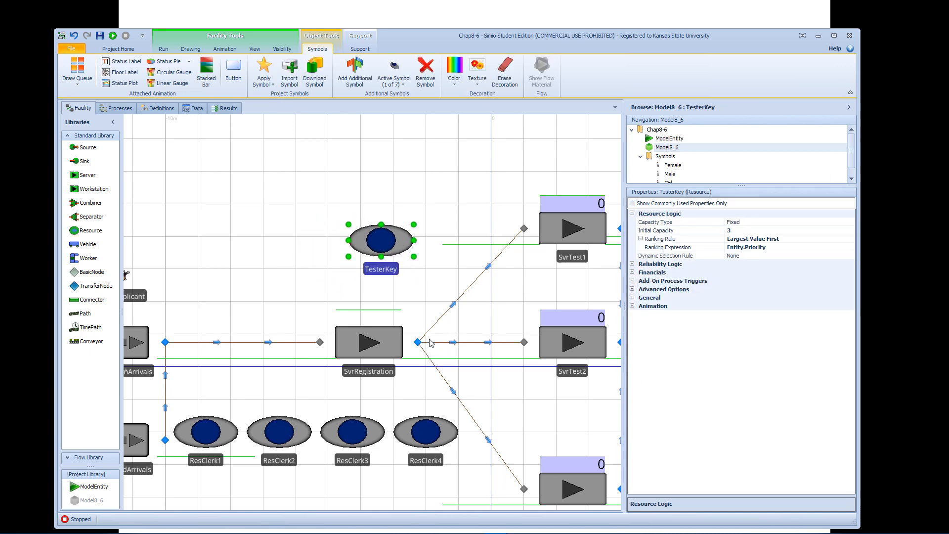
click(632, 281)
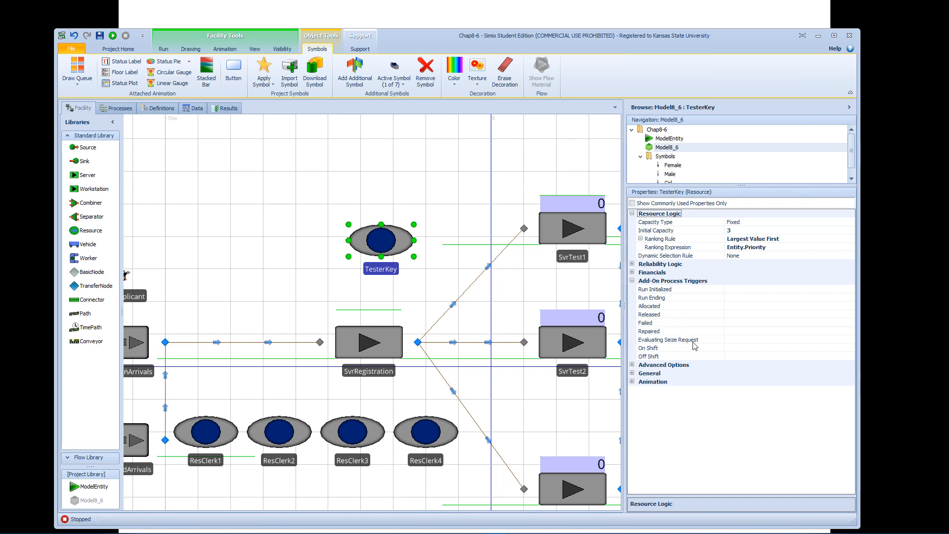
click(429, 288)
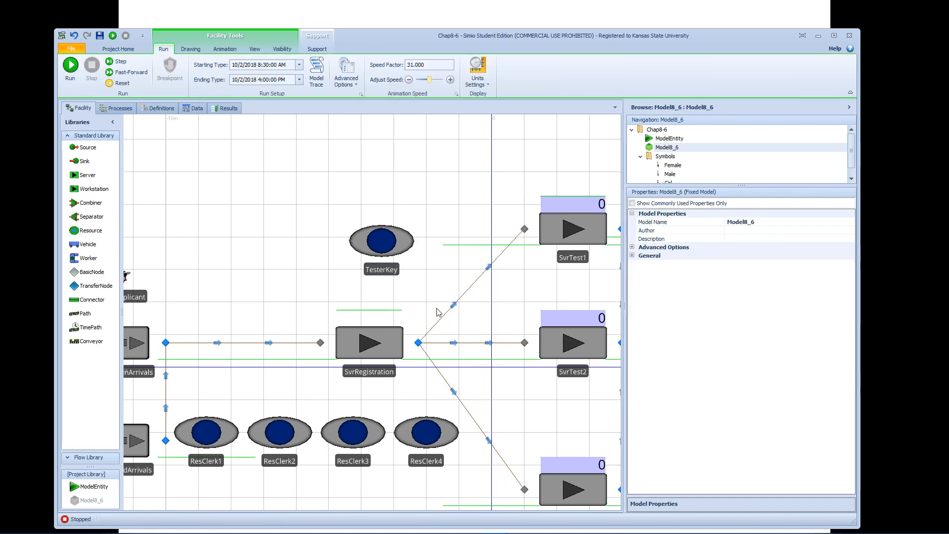
Create an Entered add-on process for the output node of SvrRegistration.
click(419, 341)
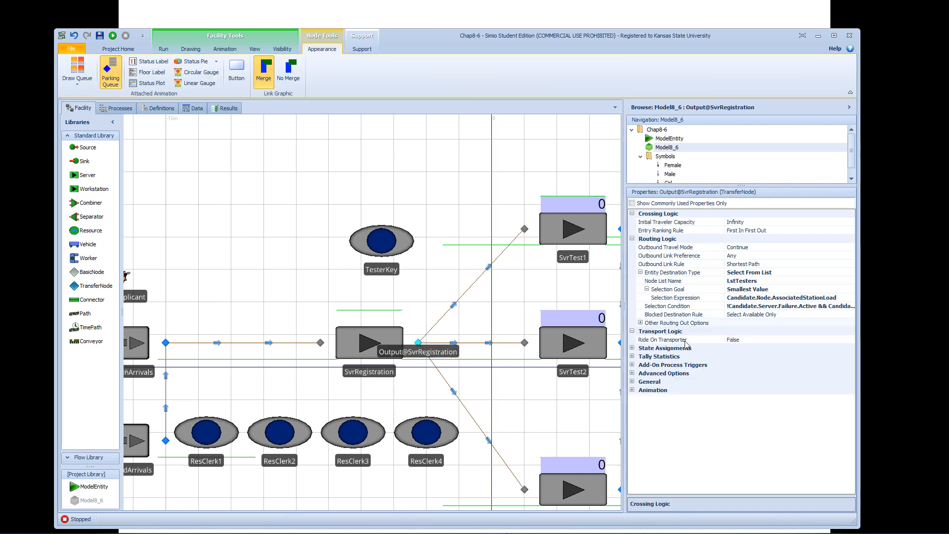
click(632, 365)
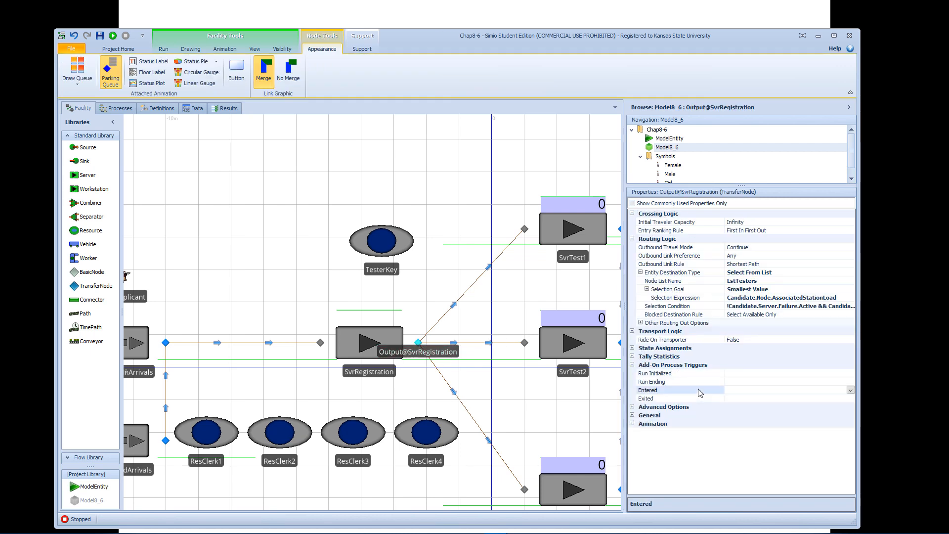
double_click(699, 390)
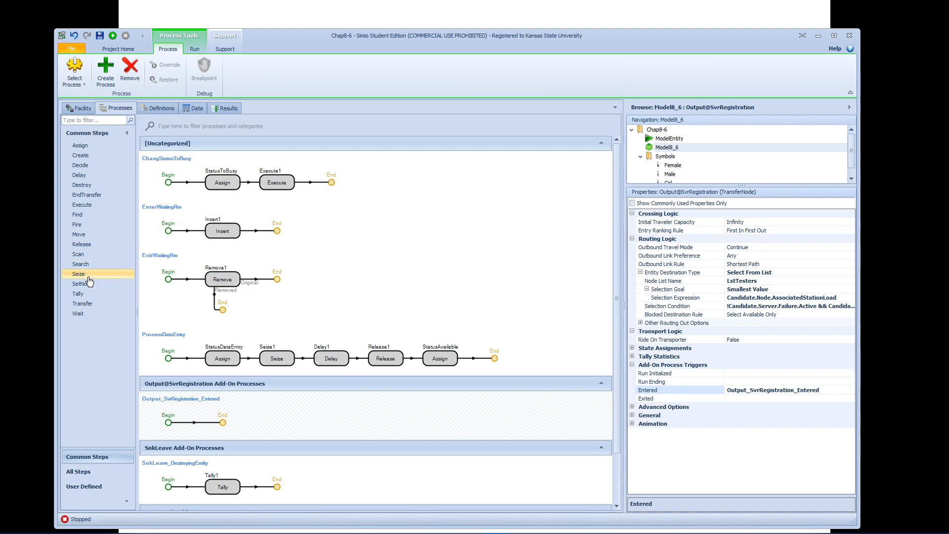
Add a Seize step to the Output_SvrRegistration_Entered process and name it SeizeKey.
drag(90, 275, 223, 423)
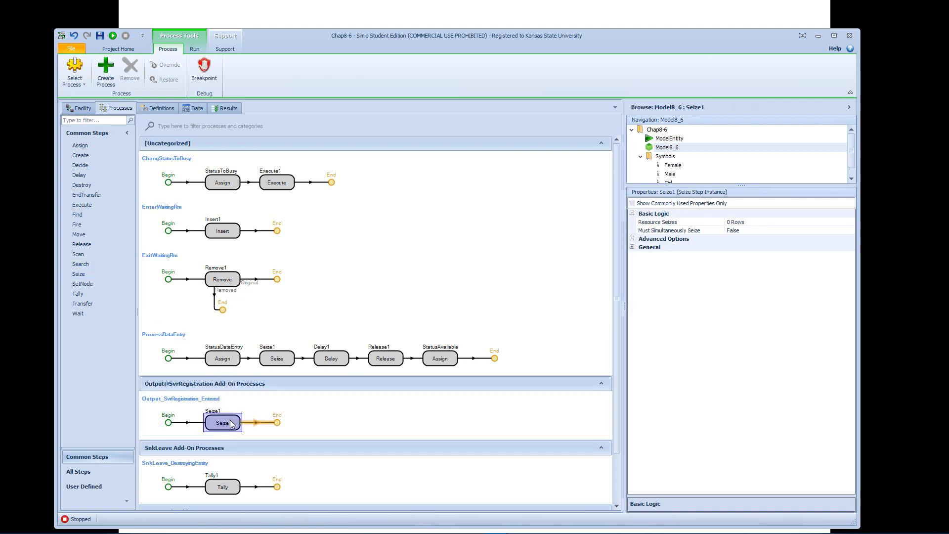
click(220, 412)
click(223, 414)
text(Key)
key(Return)
Add a resource seize row to the SeizeKey step that seizes the specific object TesterKey.
click(796, 225)
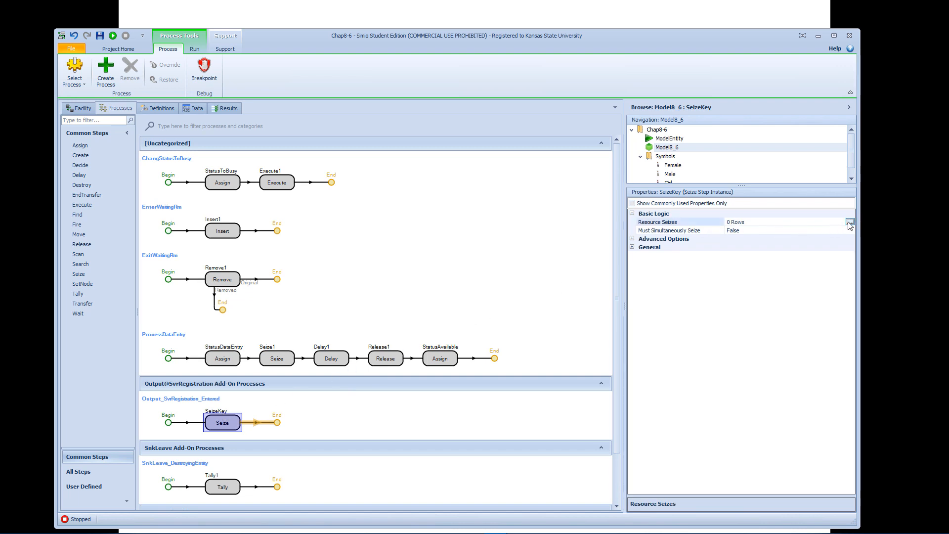
click(850, 222)
click(250, 433)
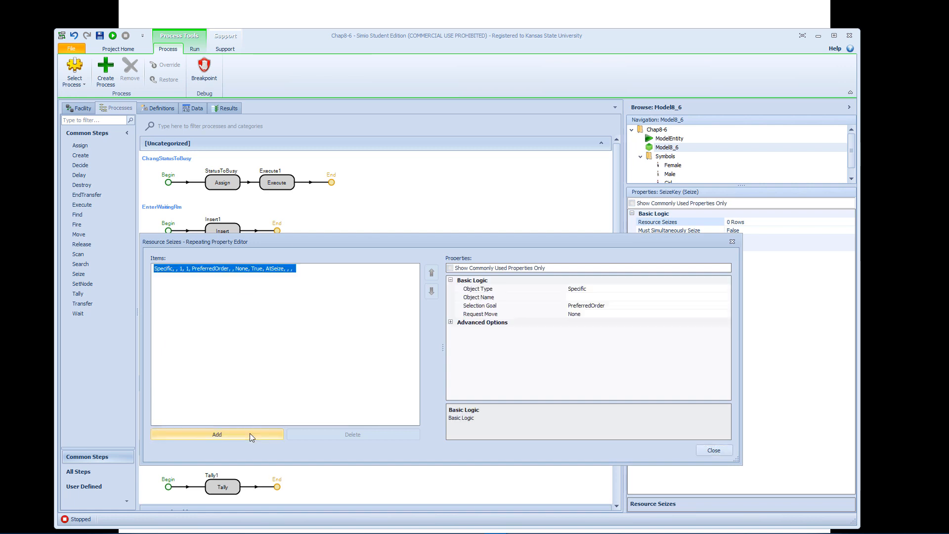
click(619, 297)
click(726, 298)
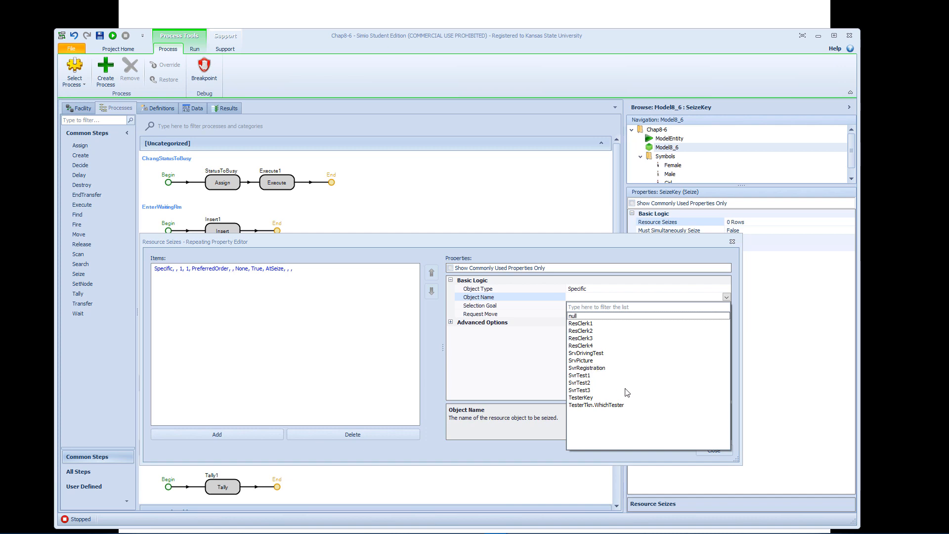
click(587, 398)
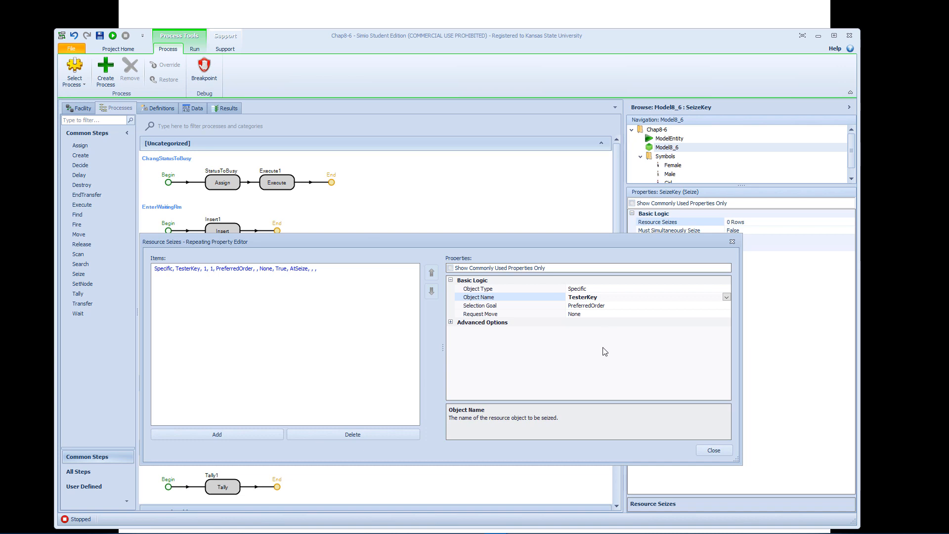
click(714, 450)
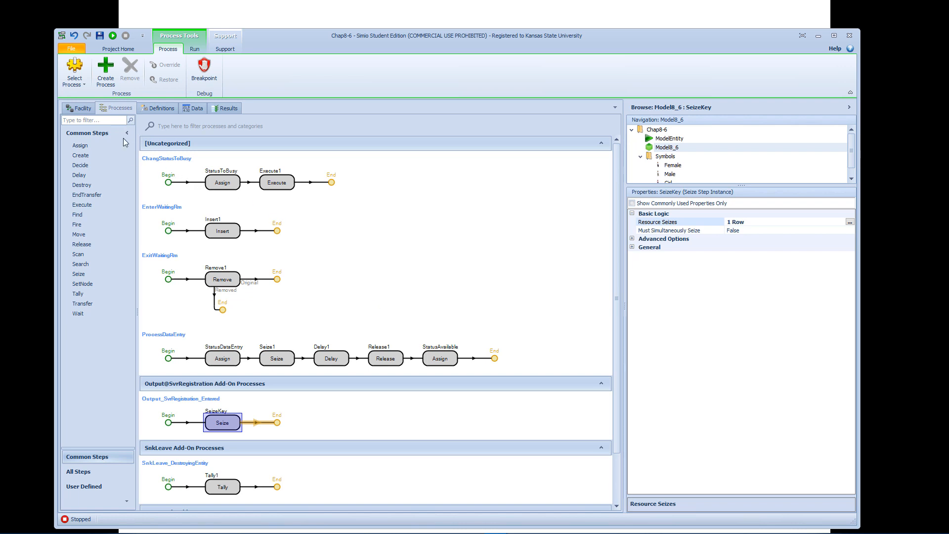
Check SvrTest1's add-on process triggers and insert a Release step named ReleaseKey after StatusDataEntry in its exit process, ProcessDataEntry.
click(79, 107)
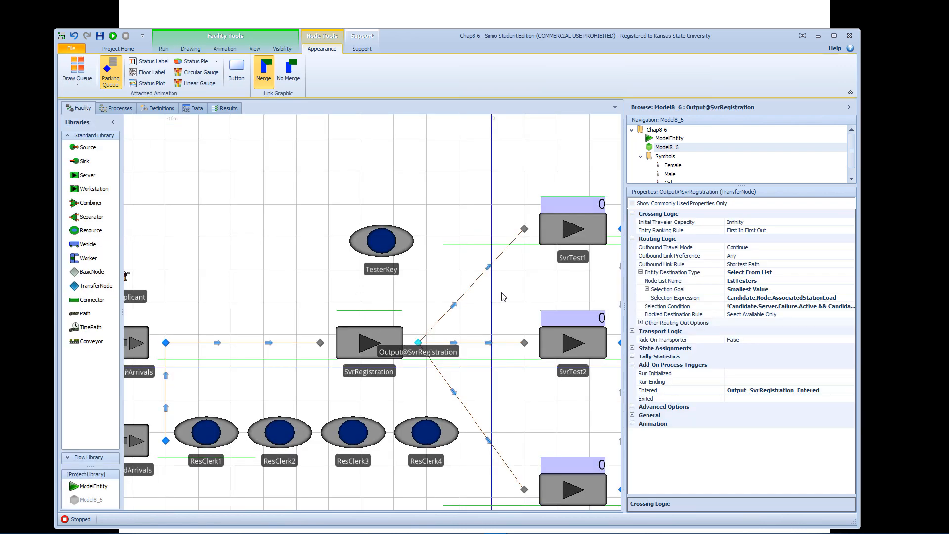
click(542, 297)
drag(542, 297, 417, 302)
click(459, 242)
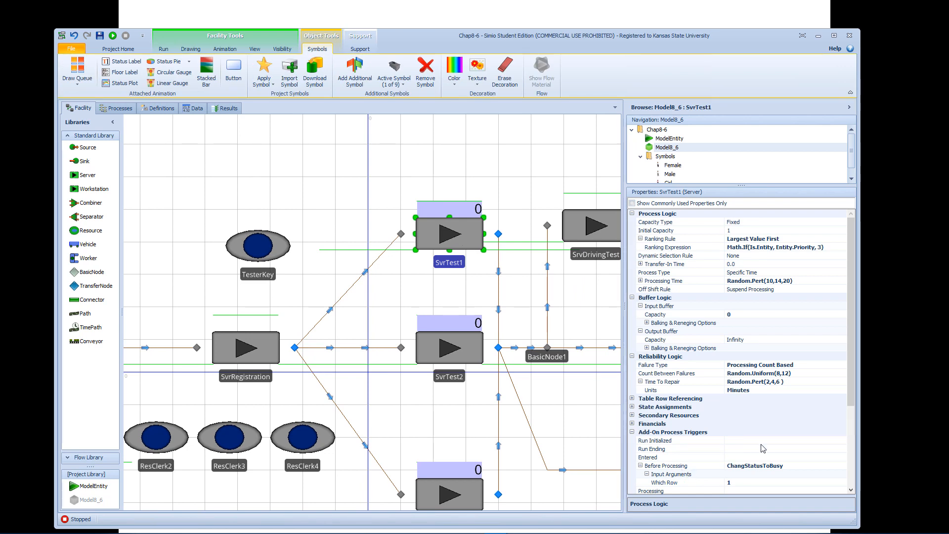
drag(851, 413, 861, 466)
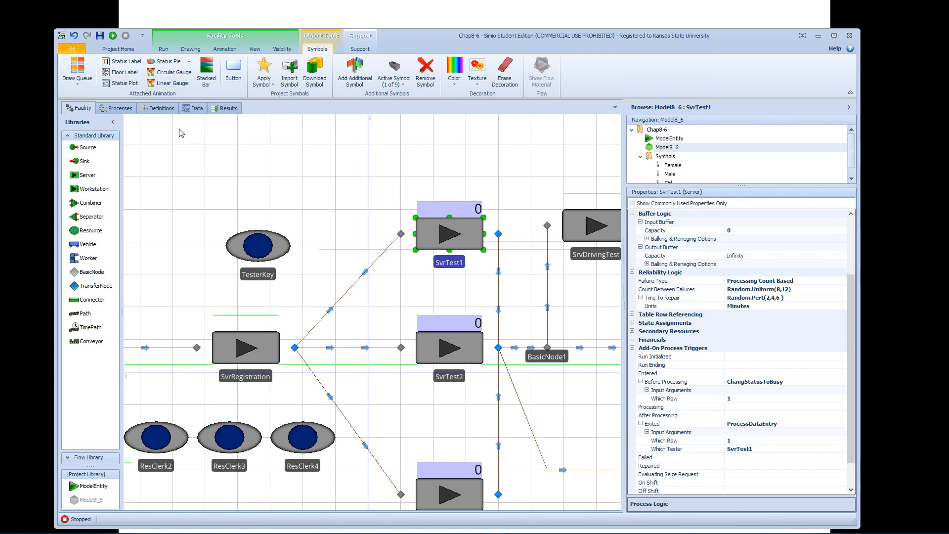
click(118, 108)
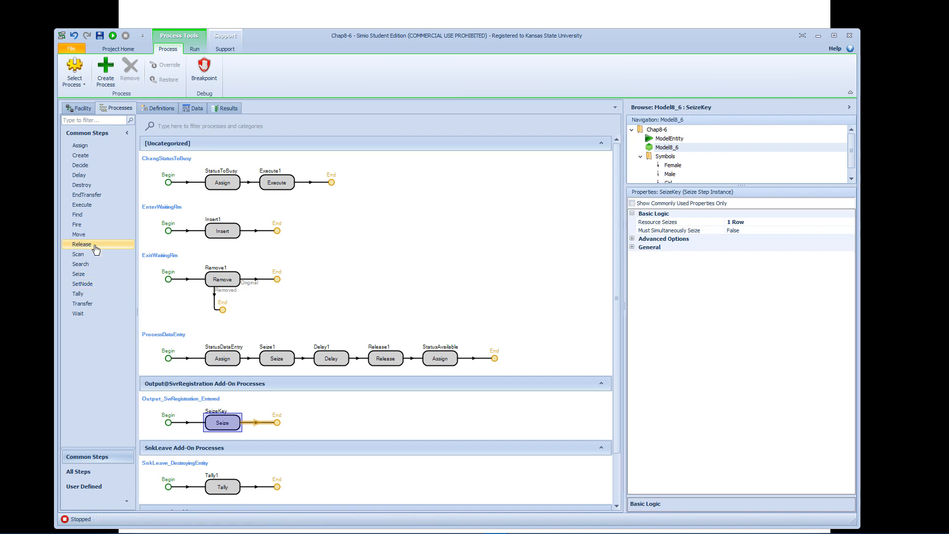
drag(94, 245, 270, 364)
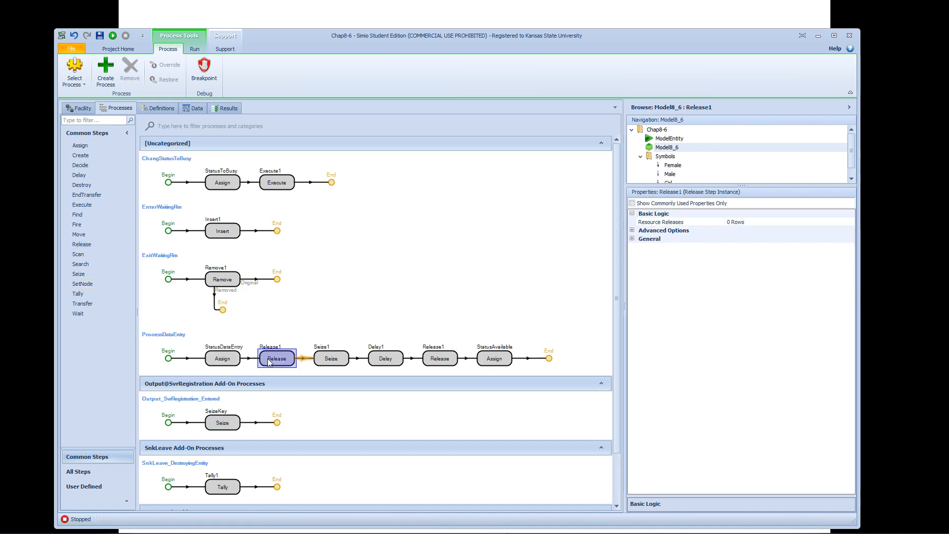
key(F2)
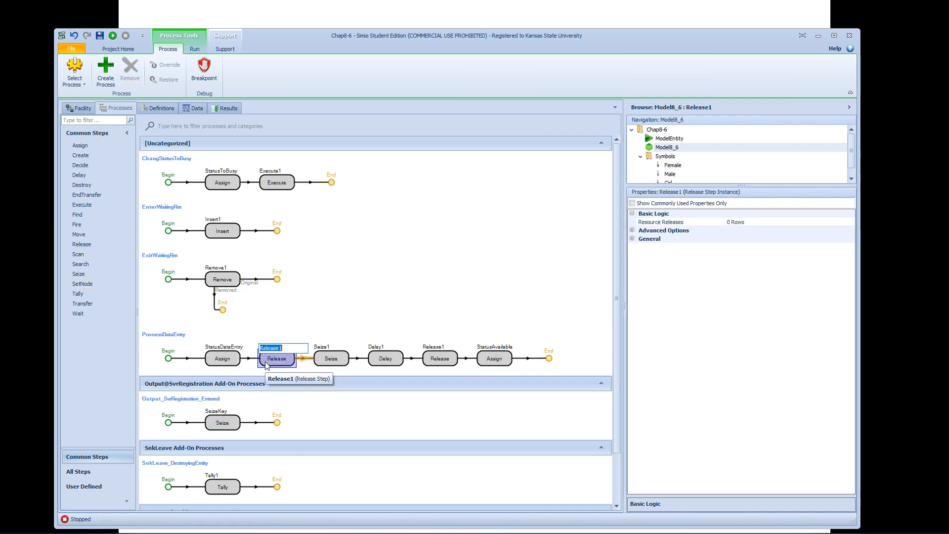
key(Right)
text(Key)
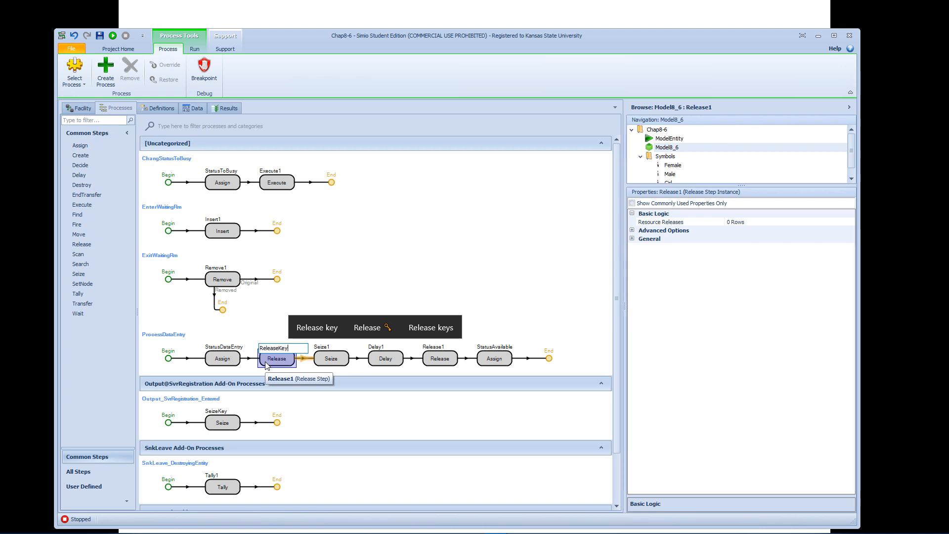
key(Return)
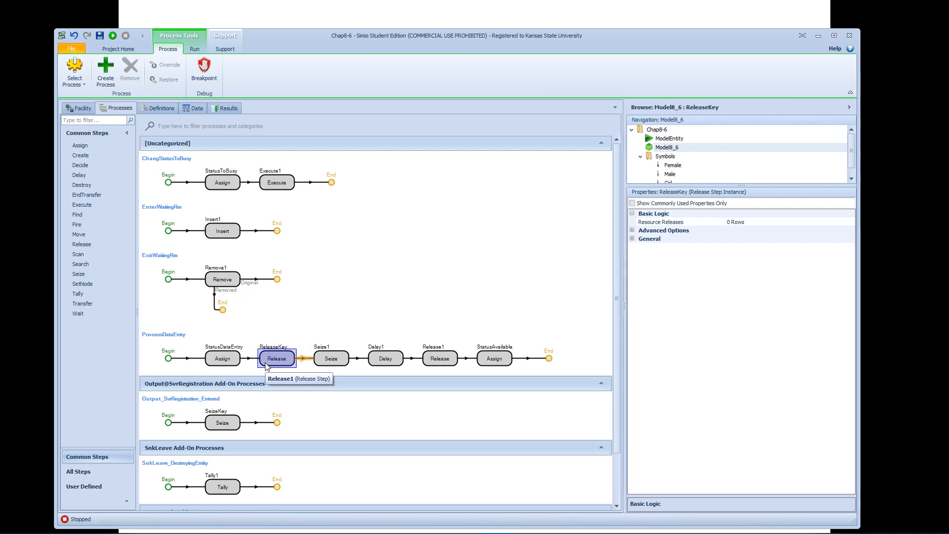
Add a resource release row to the ReleaseKey step that releases the specific object TesterKey.
click(782, 222)
click(850, 222)
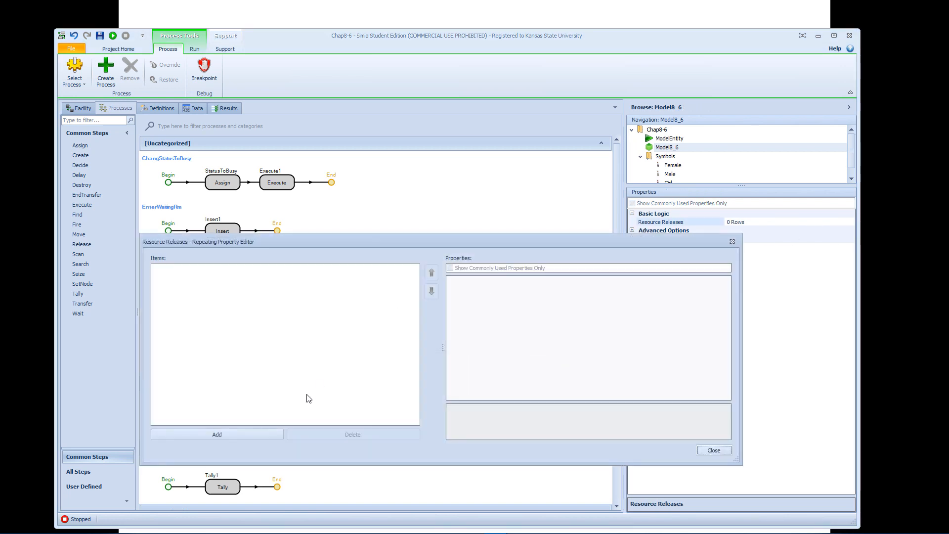
click(246, 433)
click(690, 298)
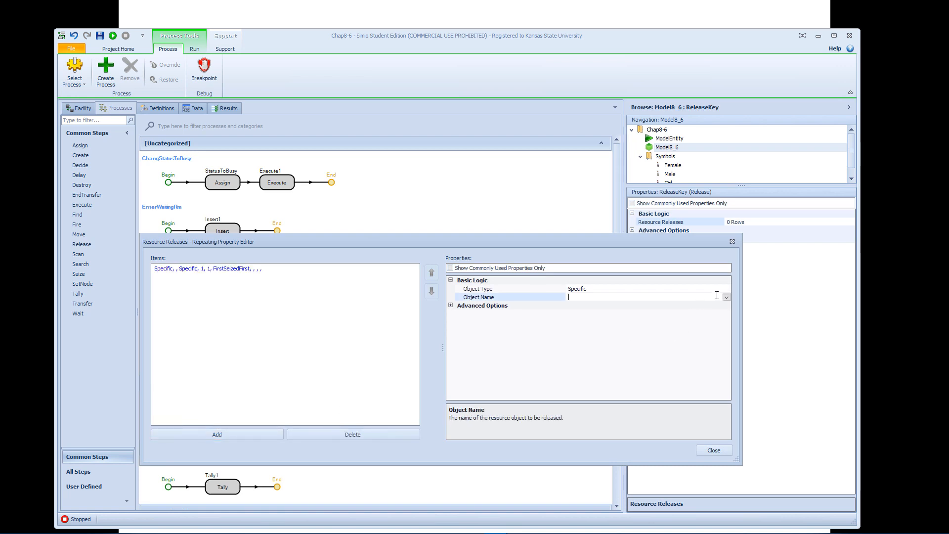
click(727, 297)
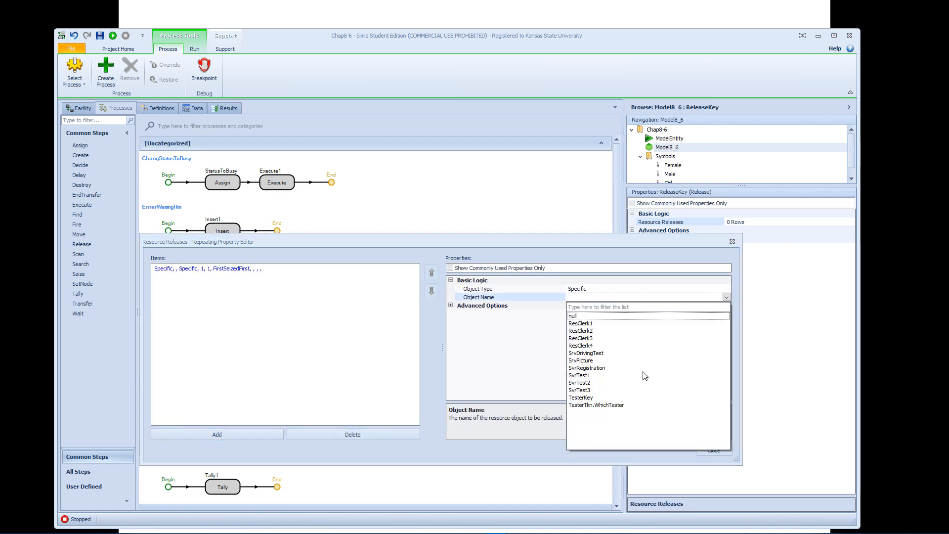
click(590, 394)
click(714, 450)
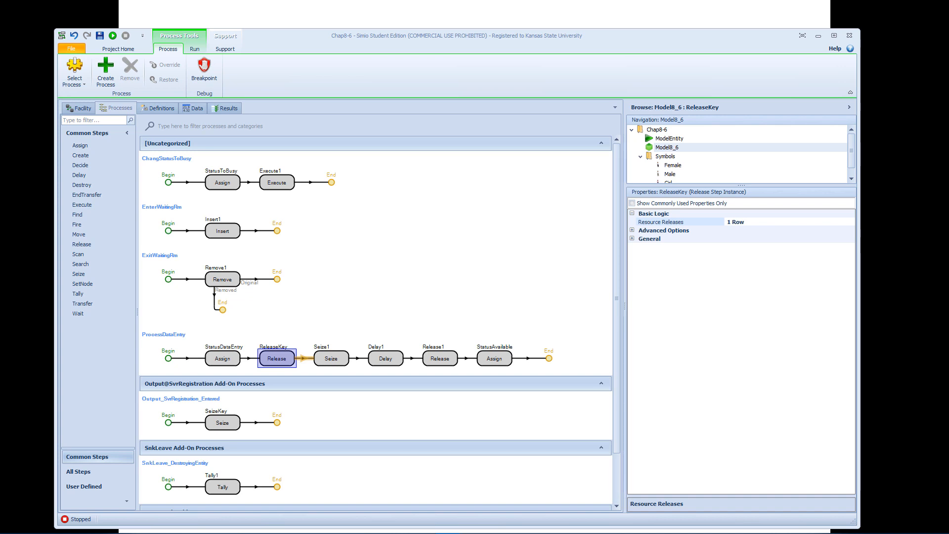
Run the facility model briefly to watch TesterKey and the three test servers, and stop the run.
click(79, 108)
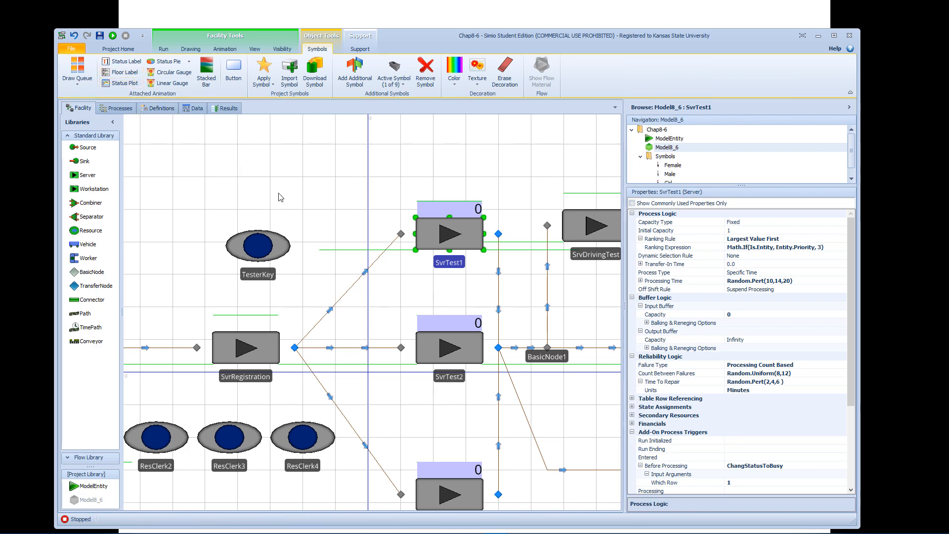
scroll(292, 181, down, 2)
scroll(291, 182, down, 1)
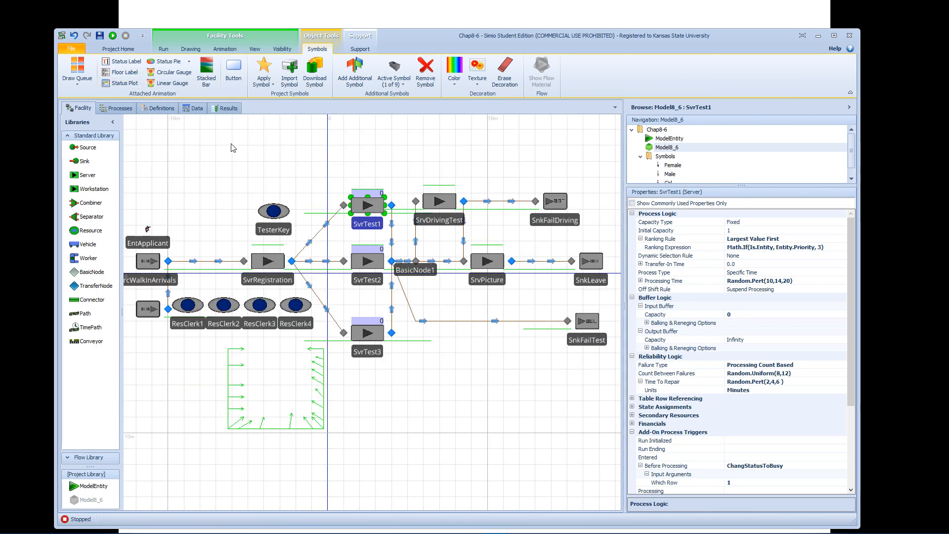
click(163, 49)
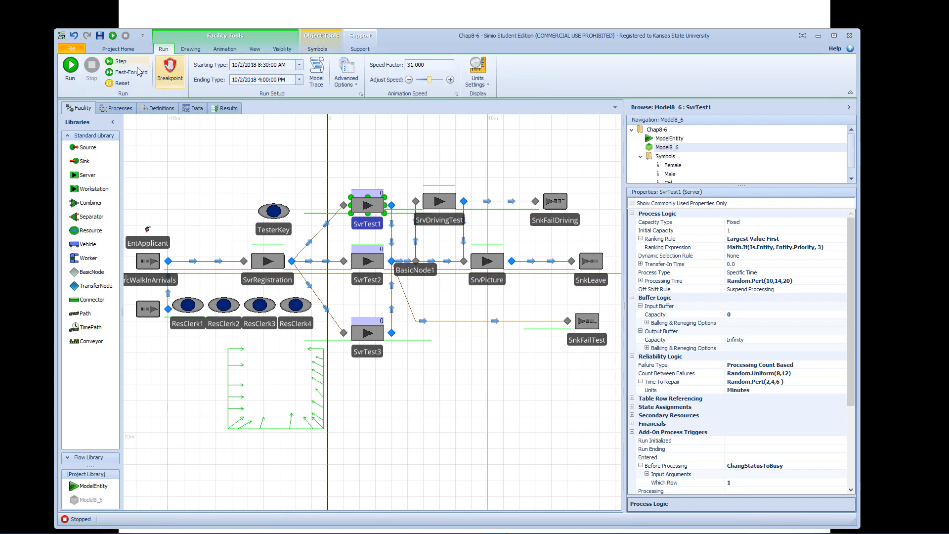
click(80, 75)
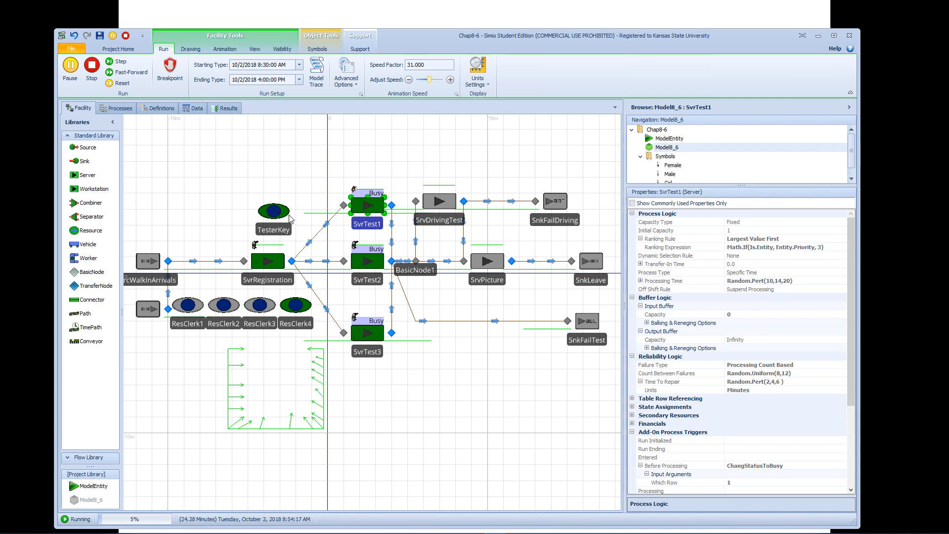
click(94, 66)
click(274, 211)
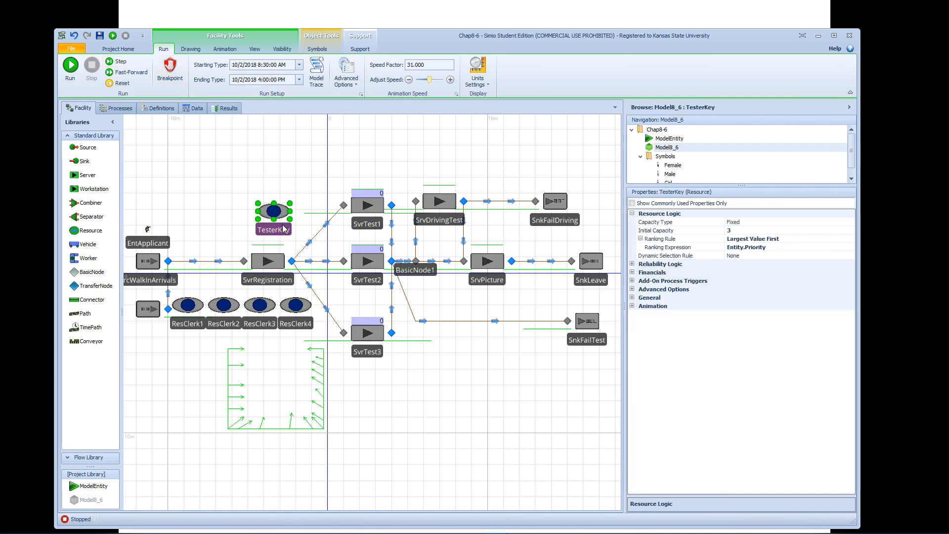
click(224, 49)
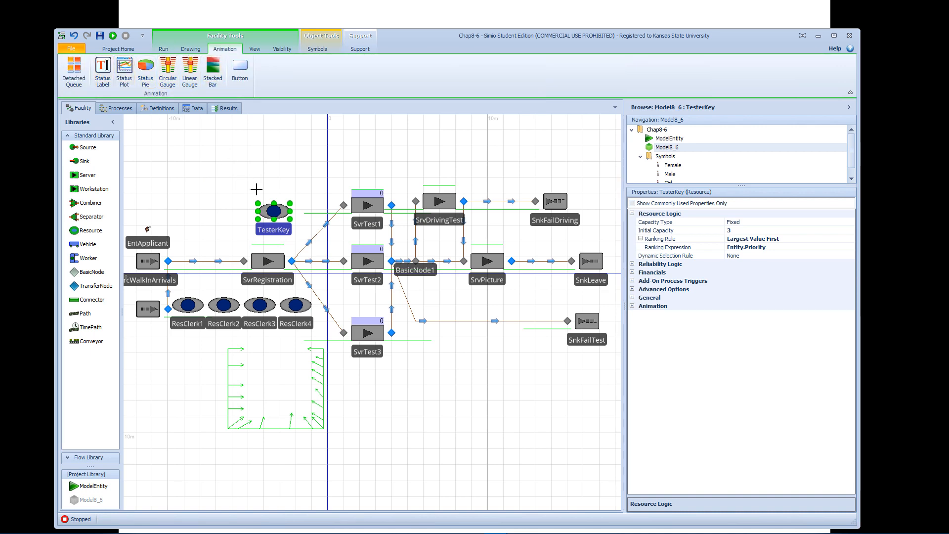
drag(257, 188, 292, 202)
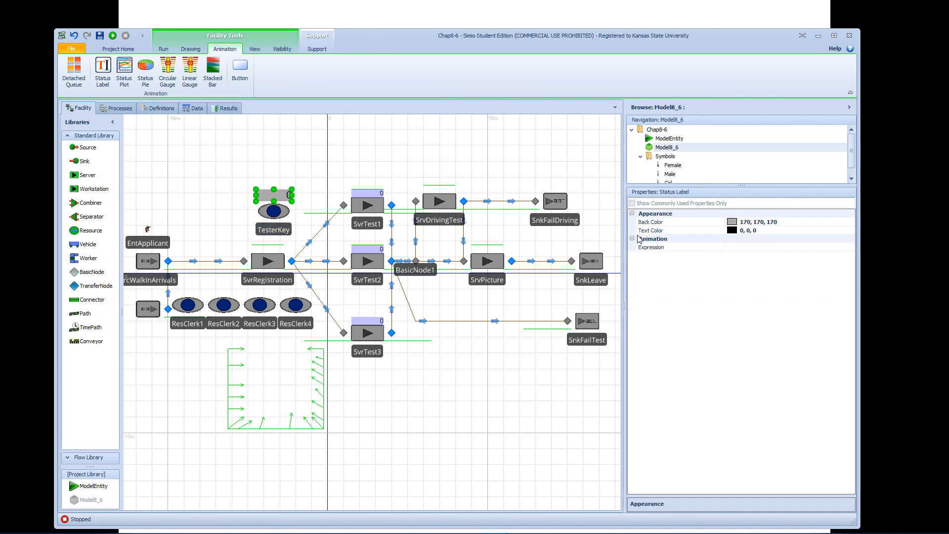
click(807, 246)
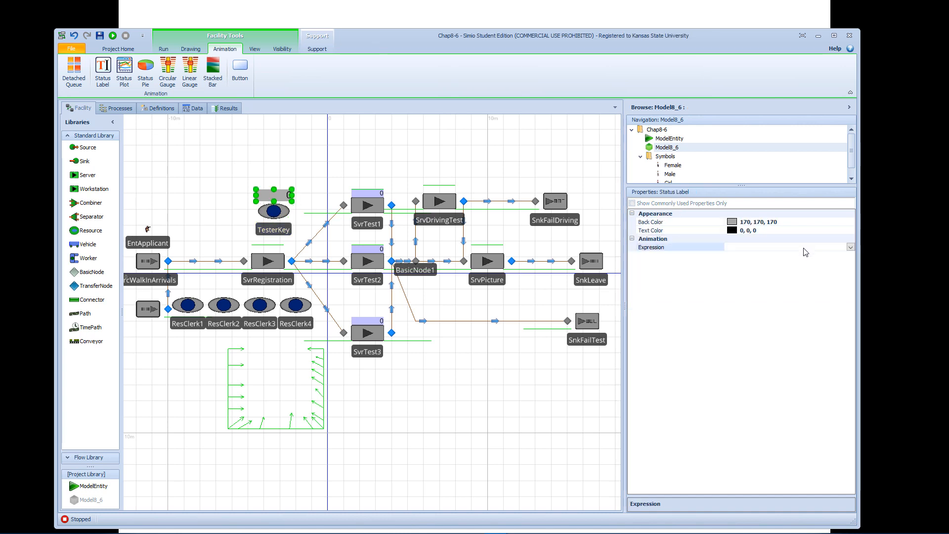
click(851, 248)
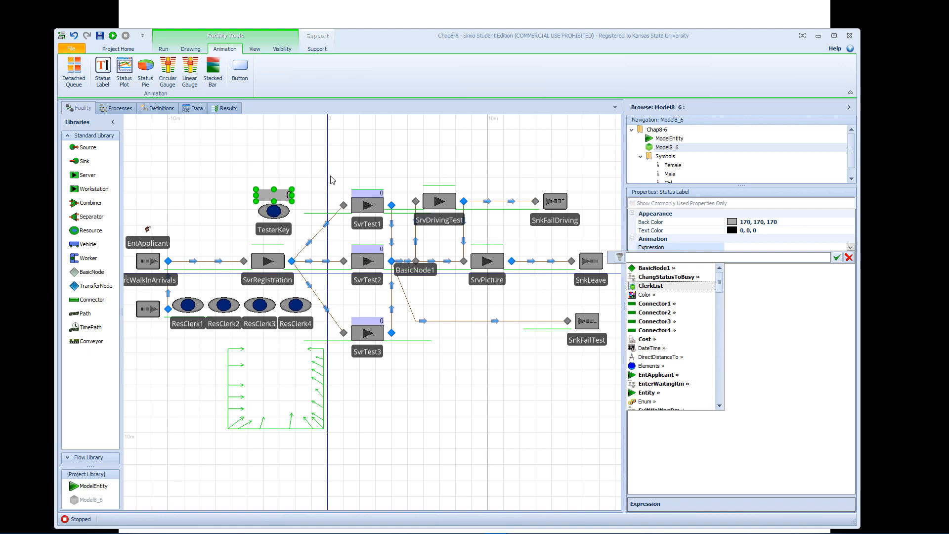
click(849, 257)
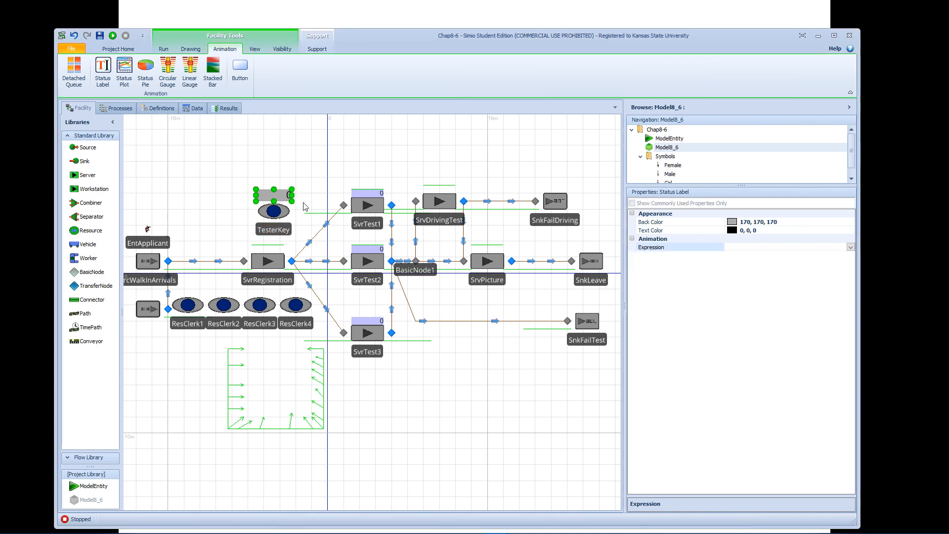
click(322, 180)
click(280, 197)
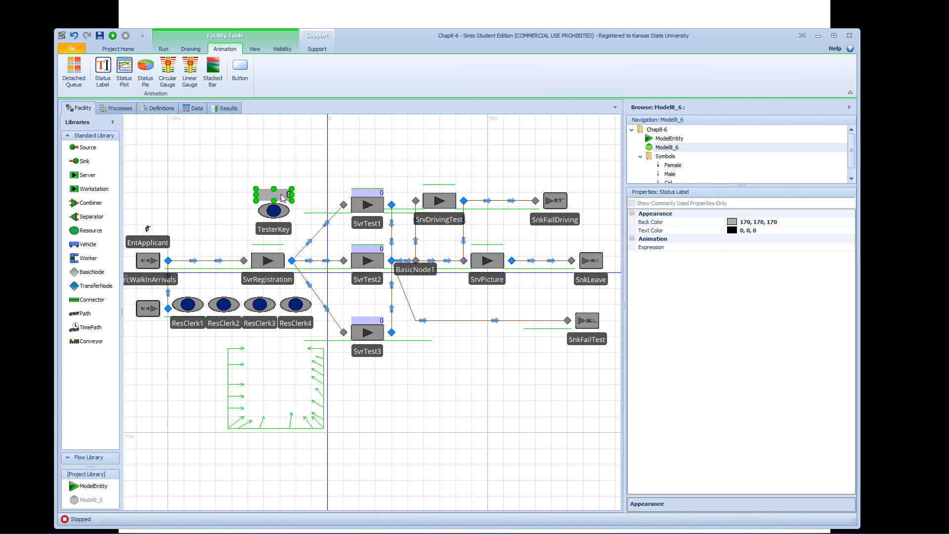
key(Delete)
Attach a status label to the TesterKey resource and draw it just above the resource symbol.
click(279, 228)
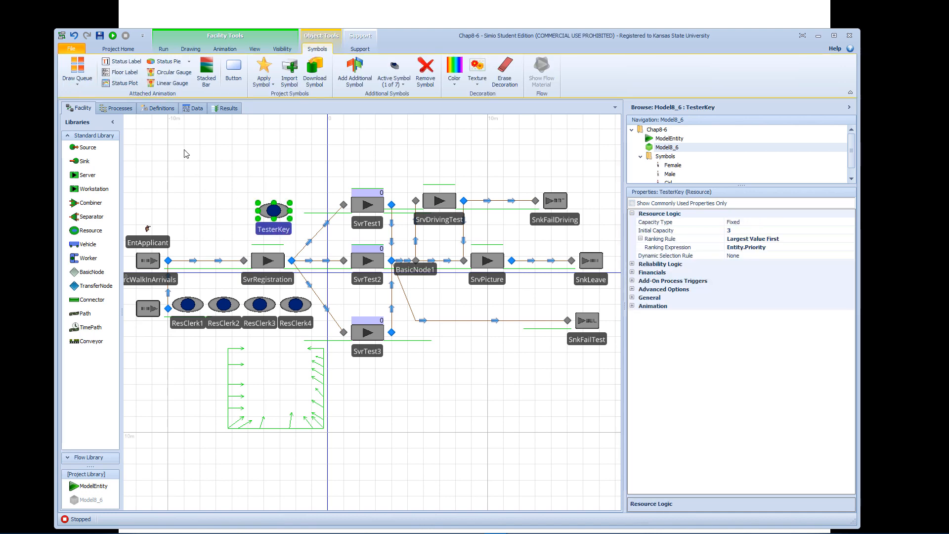
click(123, 61)
drag(256, 186, 296, 199)
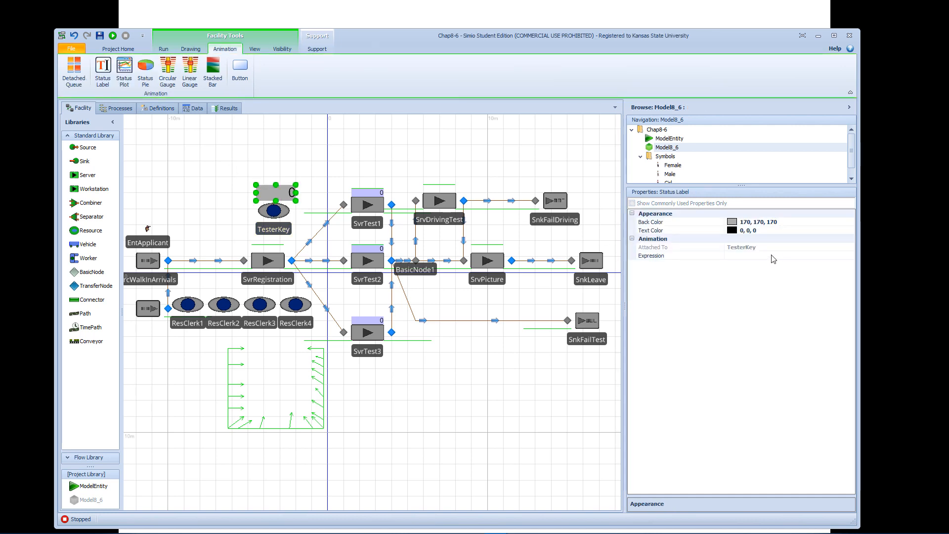
Set the expression of TesterKey's attached status label to Capacity.Remaining.
click(774, 259)
click(850, 256)
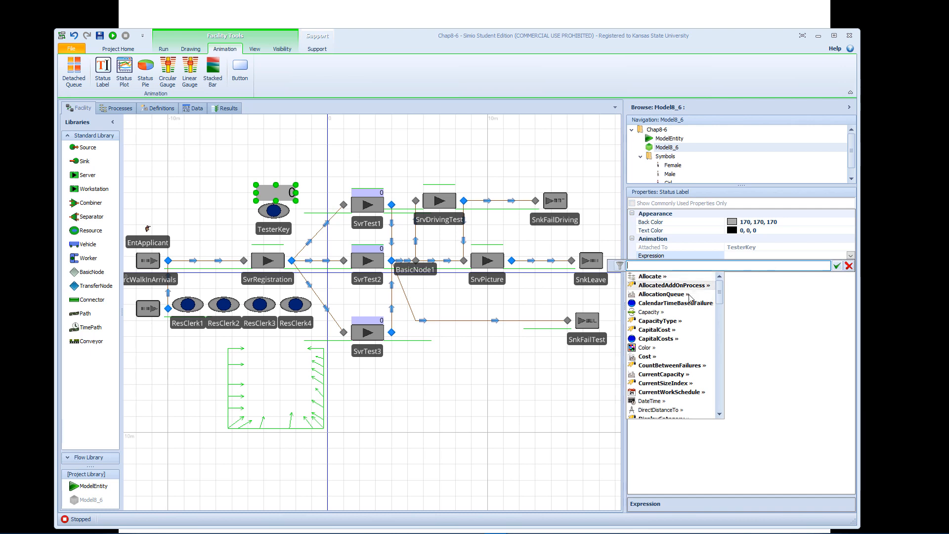
click(660, 313)
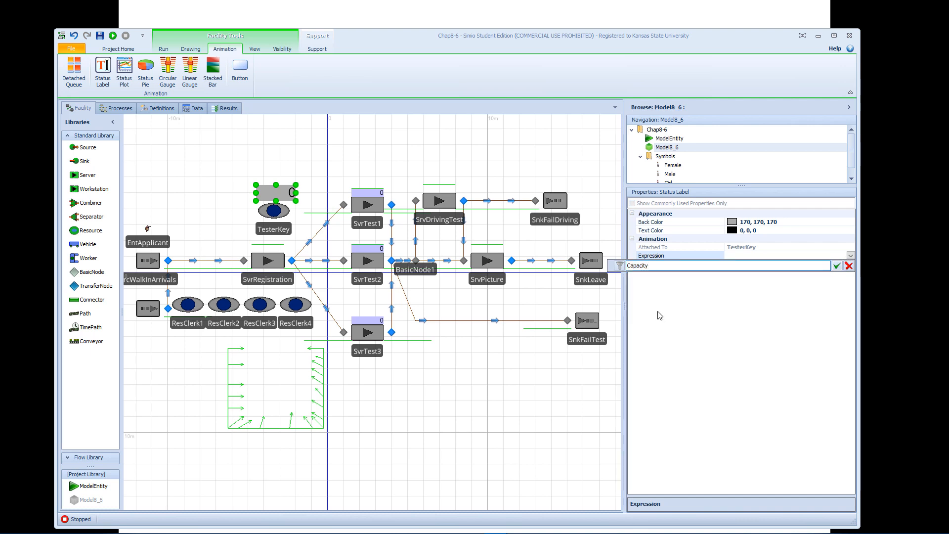
text(.)
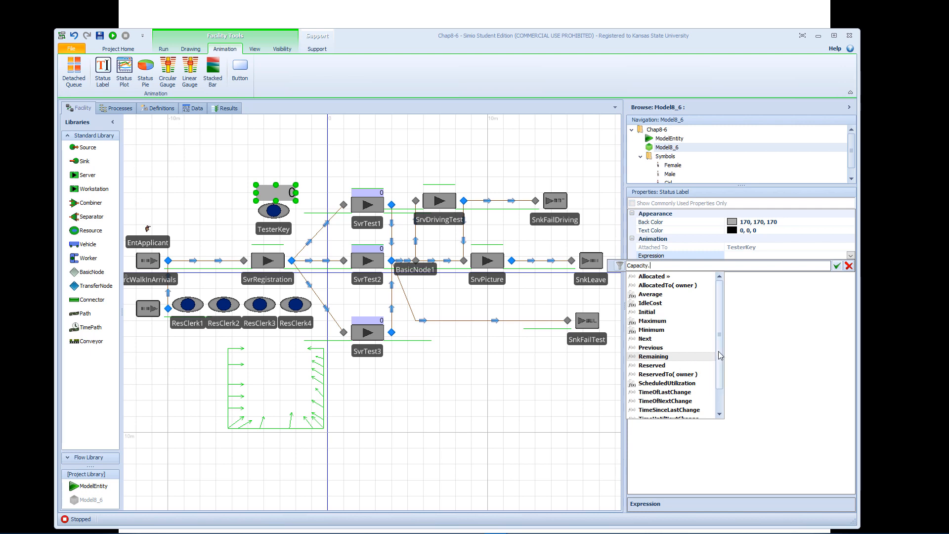
scroll(720, 355, down, 1)
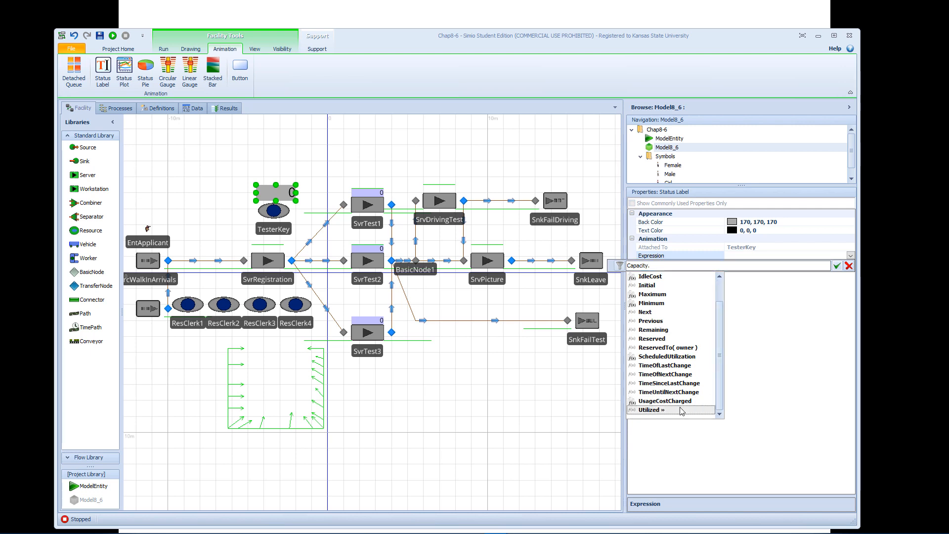
double_click(667, 331)
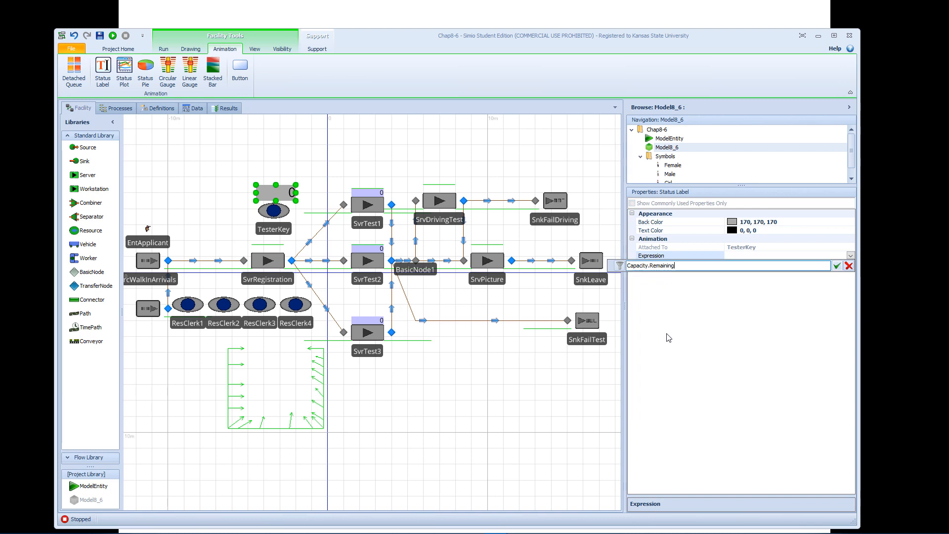
click(836, 267)
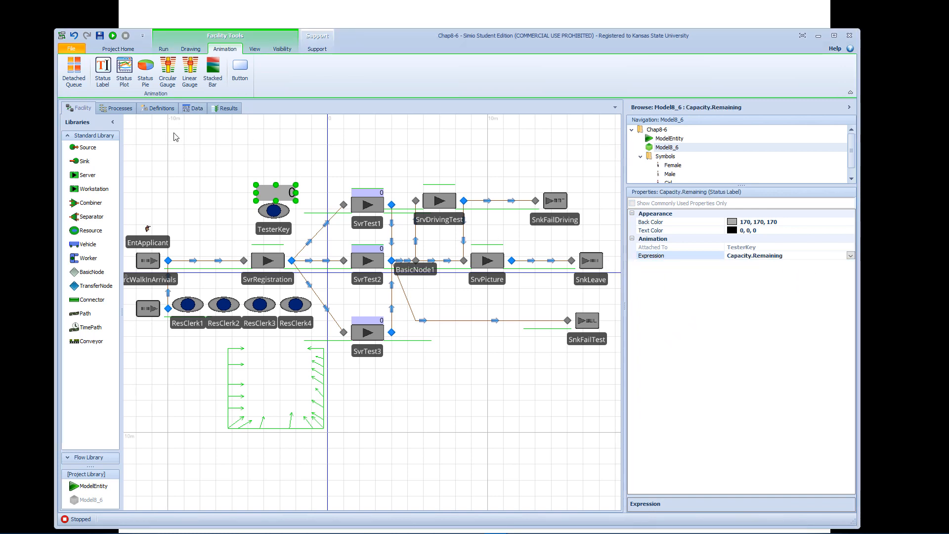
Run the model to watch TesterKey's status label and the applicants queued after registration, and stop the run.
click(113, 35)
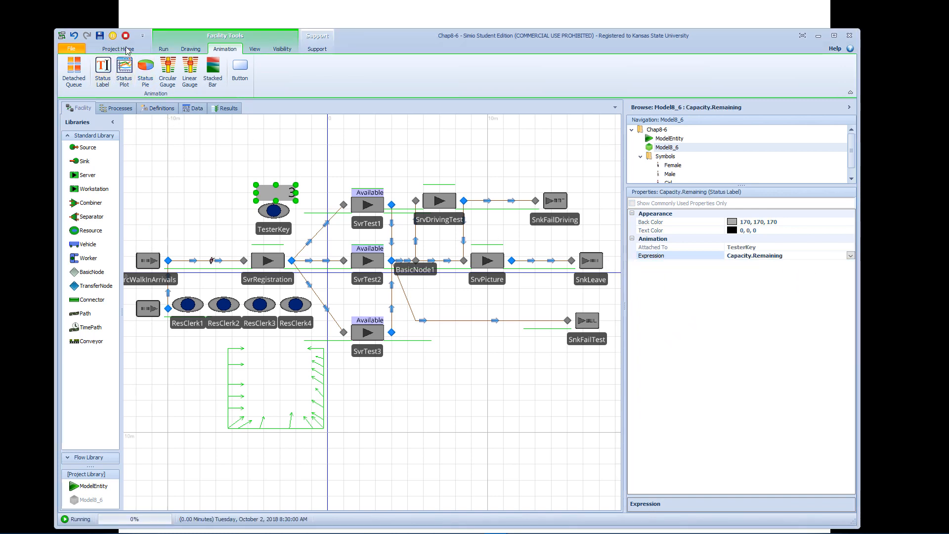
click(164, 52)
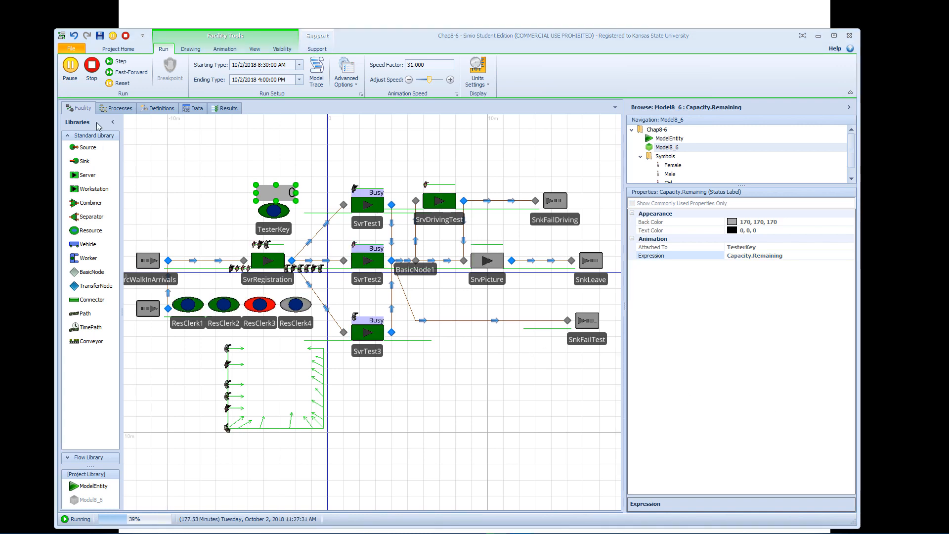
click(92, 68)
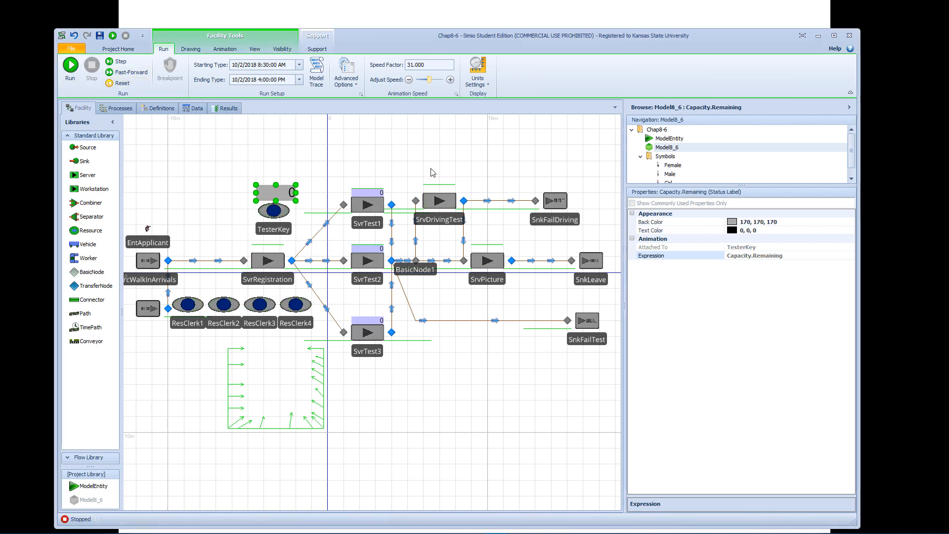
Run the model through to its ending time, examine the time-in-system statistics in the pivot grid results, and stop the run.
click(373, 165)
drag(373, 164, 439, 186)
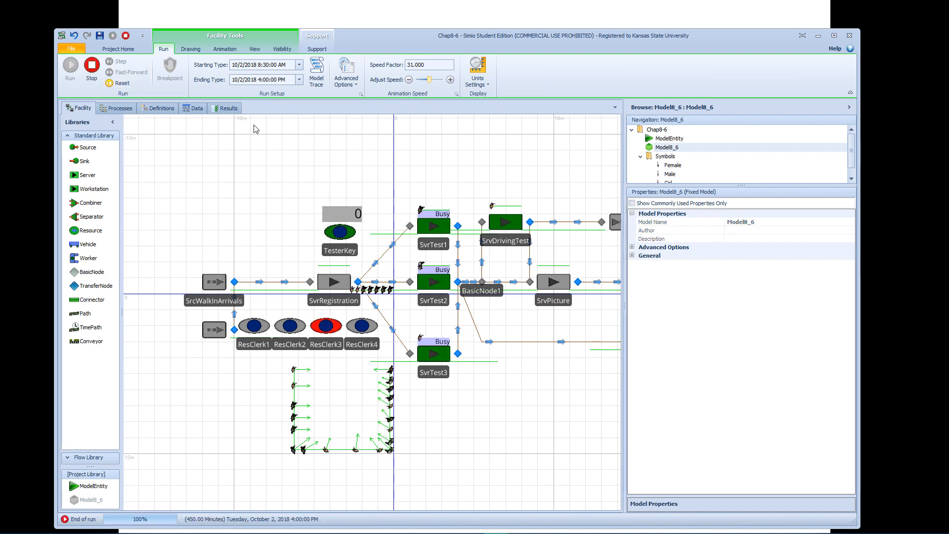
click(231, 110)
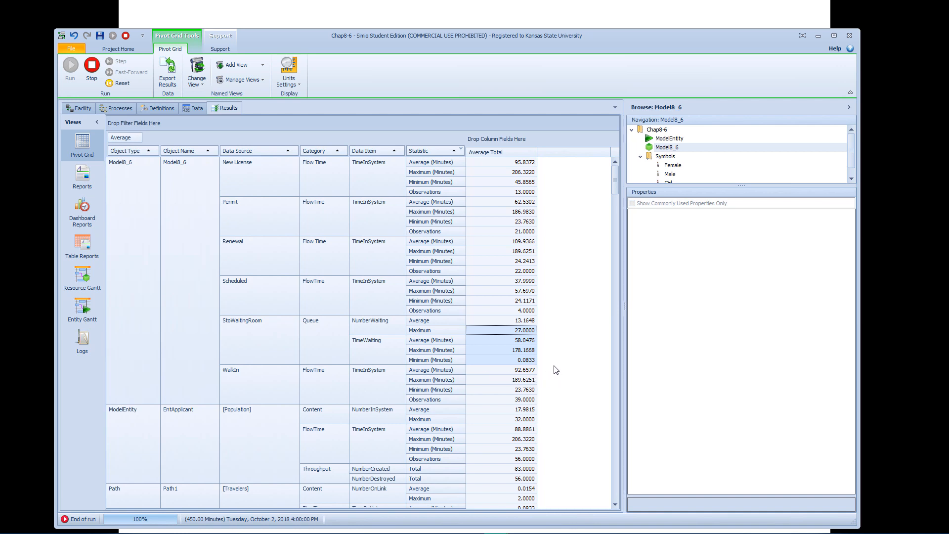
click(98, 75)
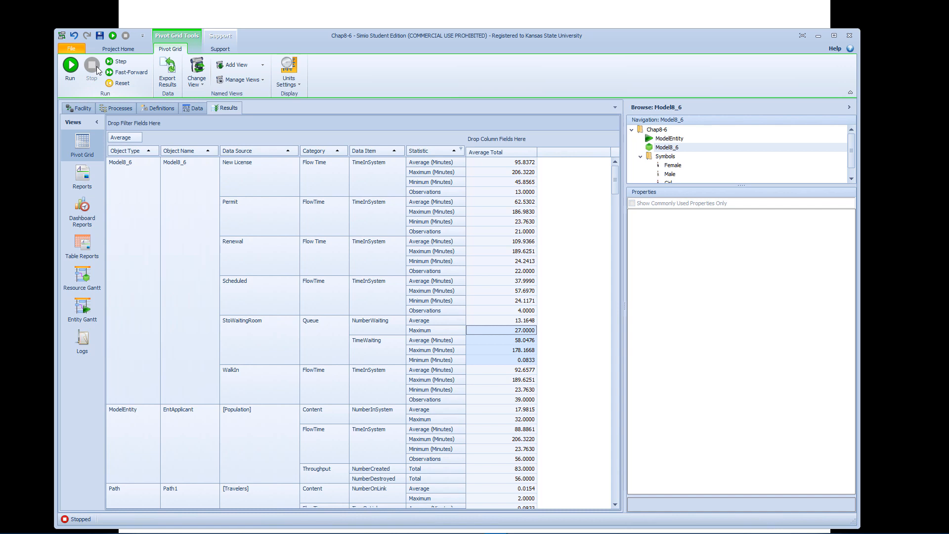
Select SvrTest1, SvrTest2 and SvrTest3 together in the facility model to review their shared properties.
click(77, 106)
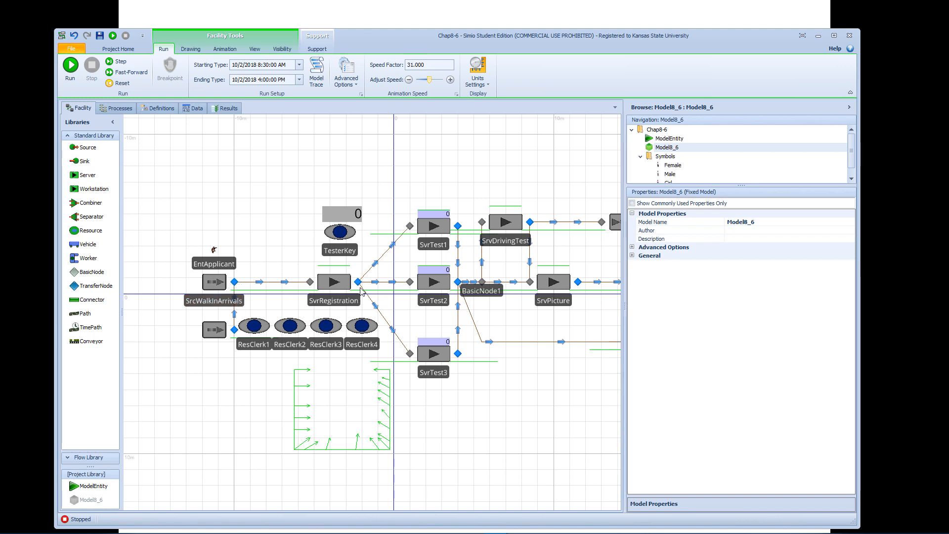
drag(430, 174, 418, 186)
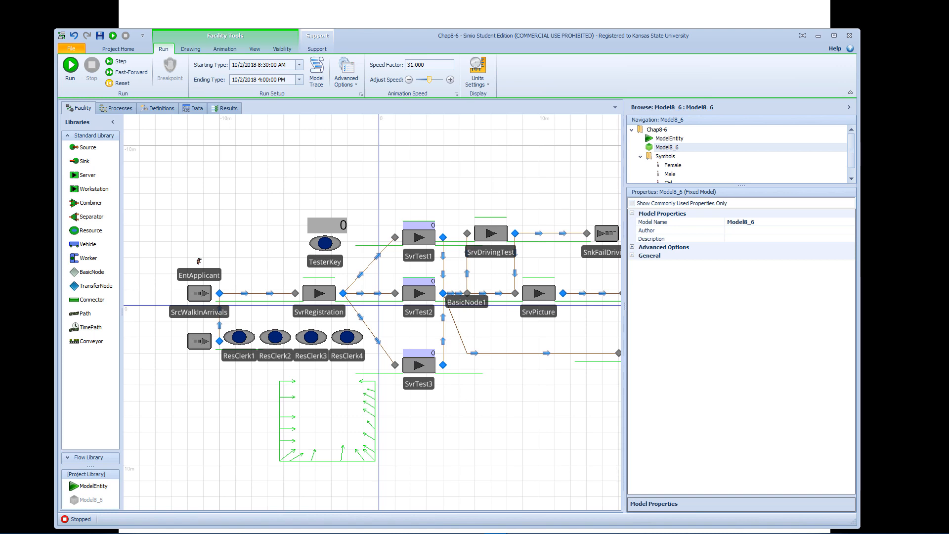
click(408, 241)
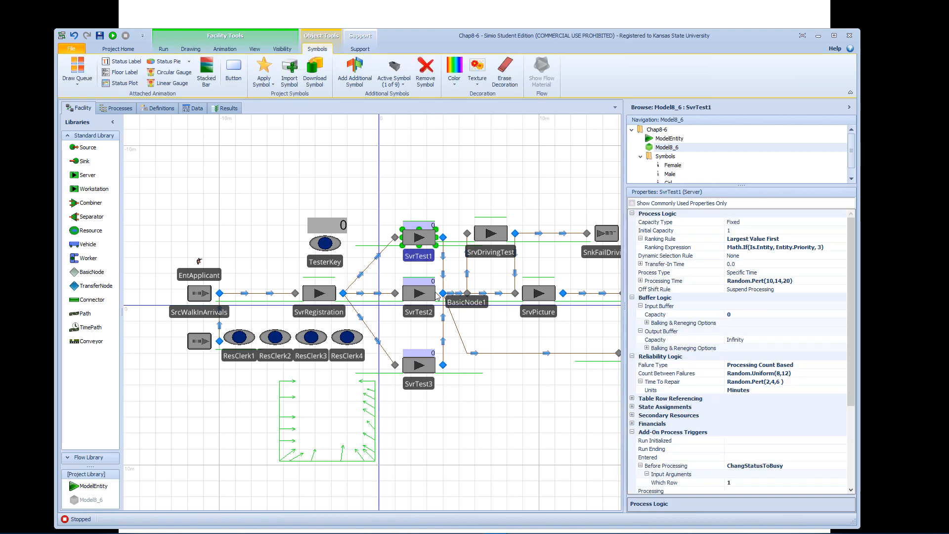
ctrl+click(429, 299)
ctrl+click(424, 366)
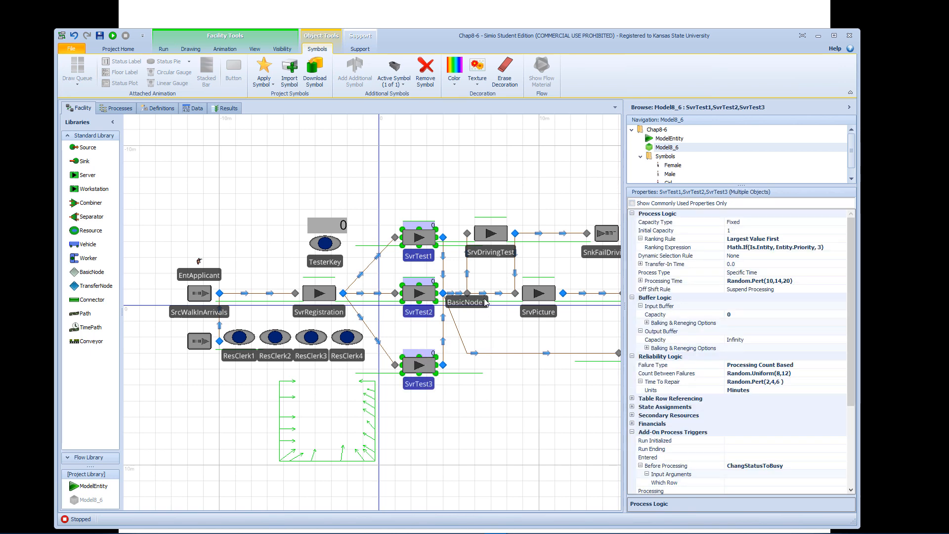
Examine SvrRegistration's process logic, including the ranking expression under its ranking rule.
click(326, 299)
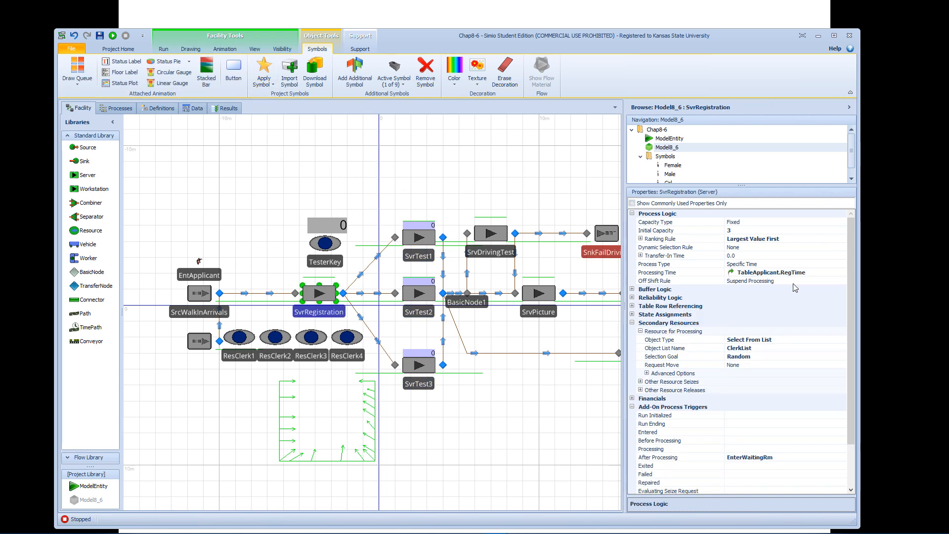
click(640, 239)
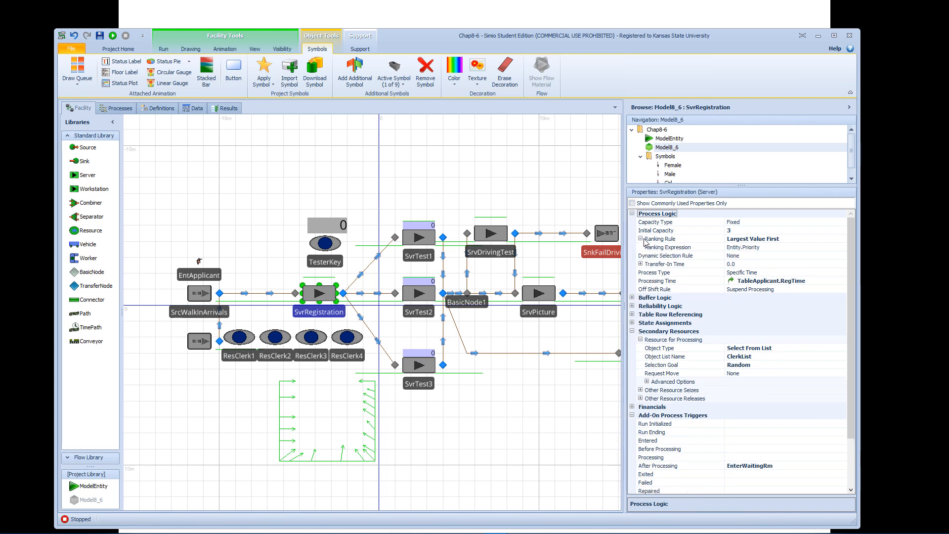
click(762, 248)
click(843, 248)
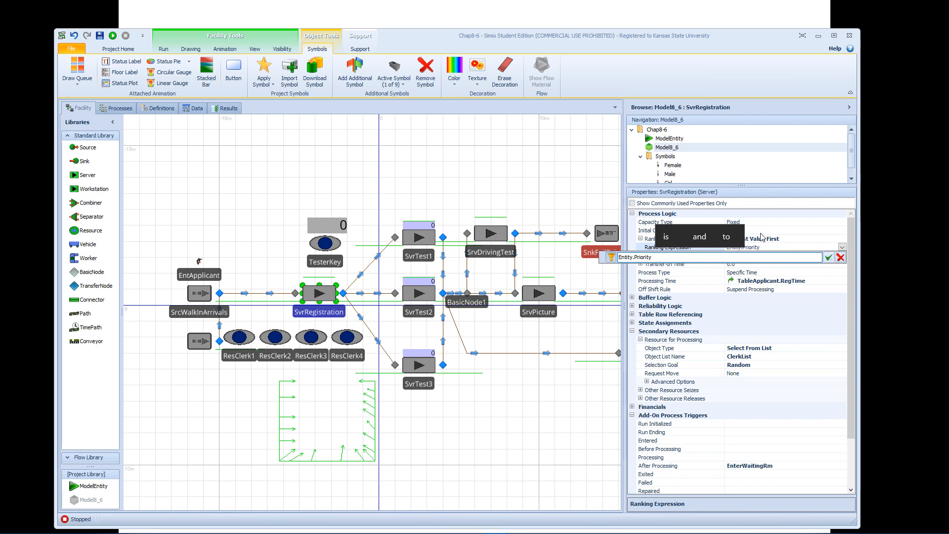
text(==)
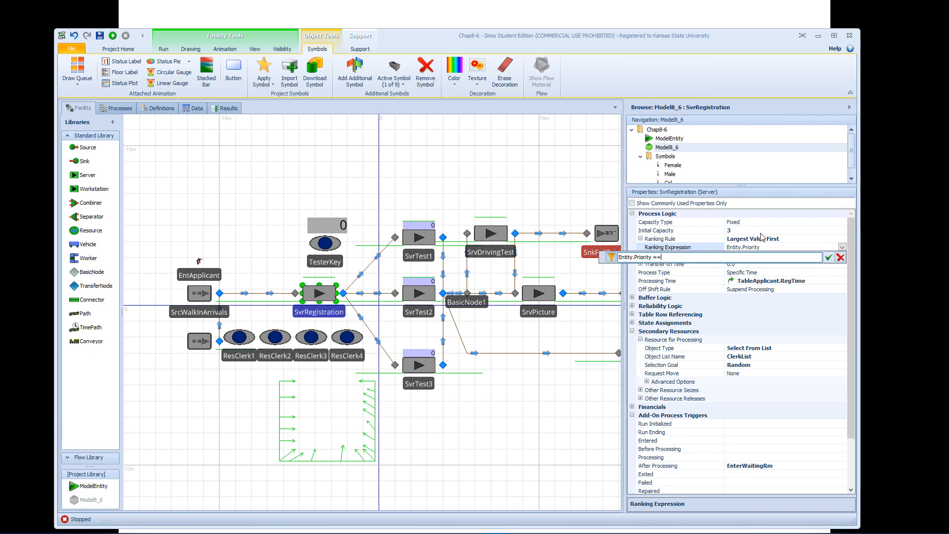
click(840, 257)
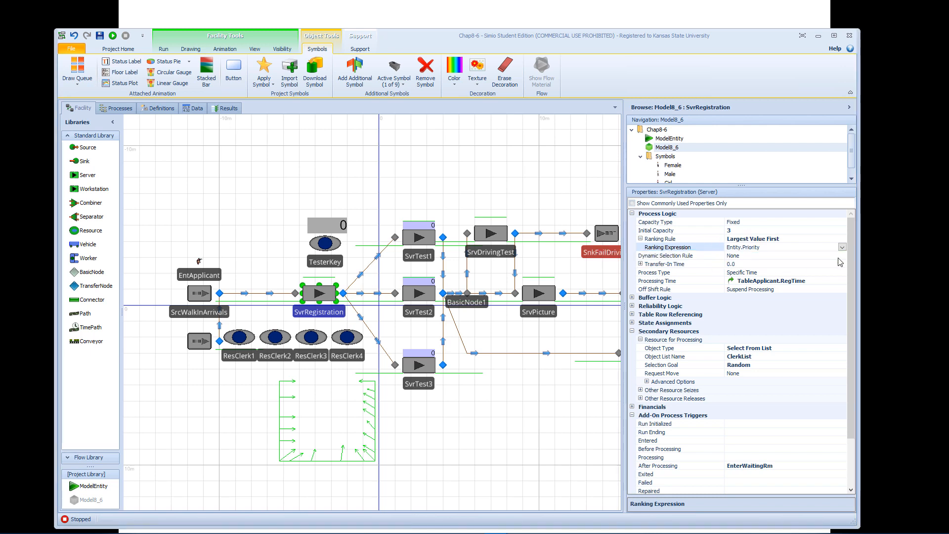
Try Largest Value First as SvrRegistration's dynamic selection rule, examine its value expression, and reset the rule to None.
click(752, 257)
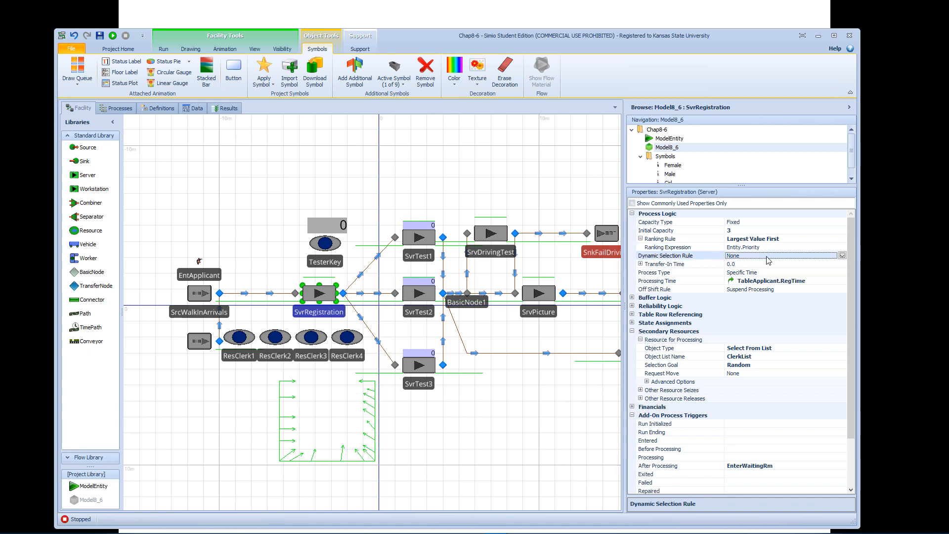
click(842, 257)
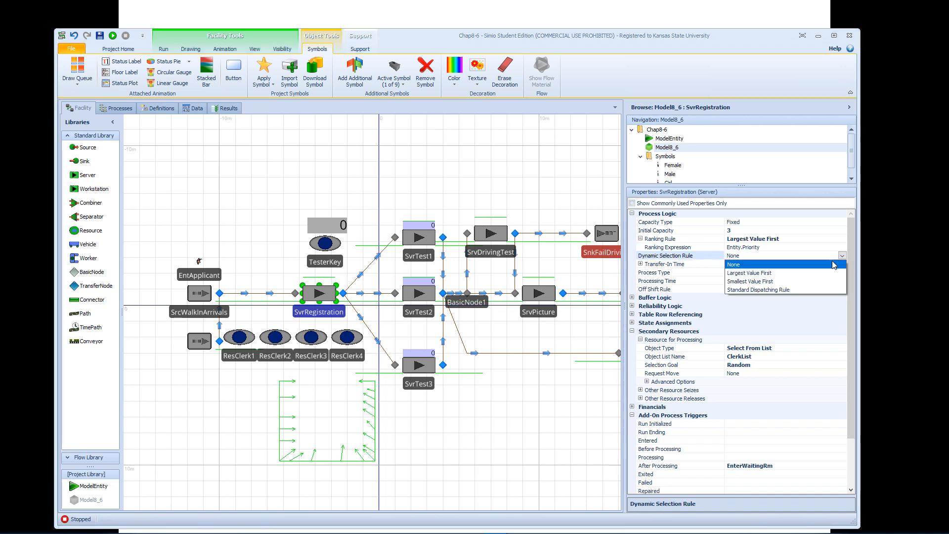
click(803, 274)
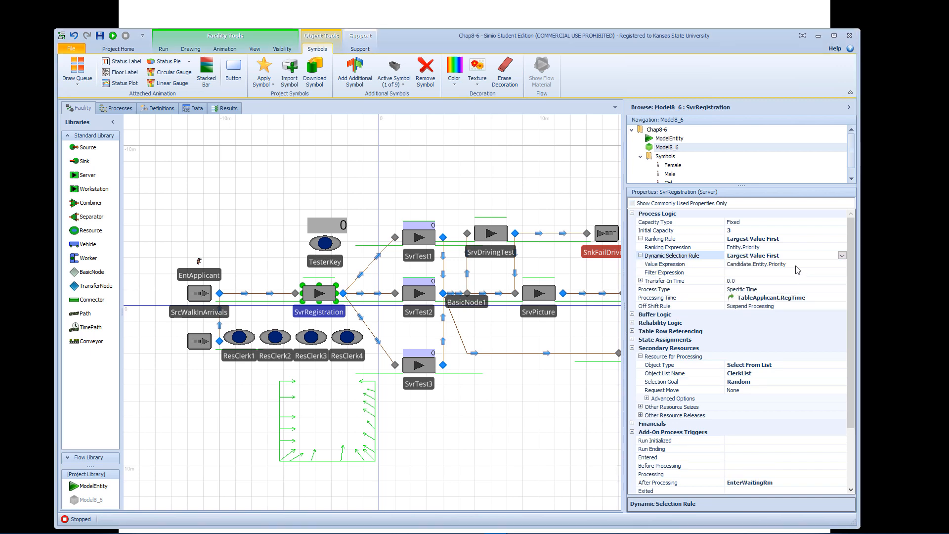
click(798, 265)
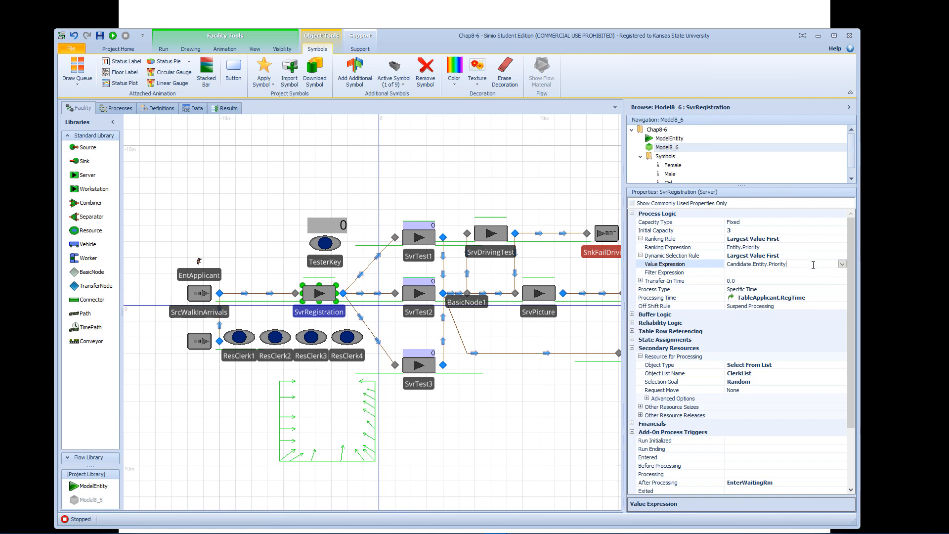
right_click(700, 257)
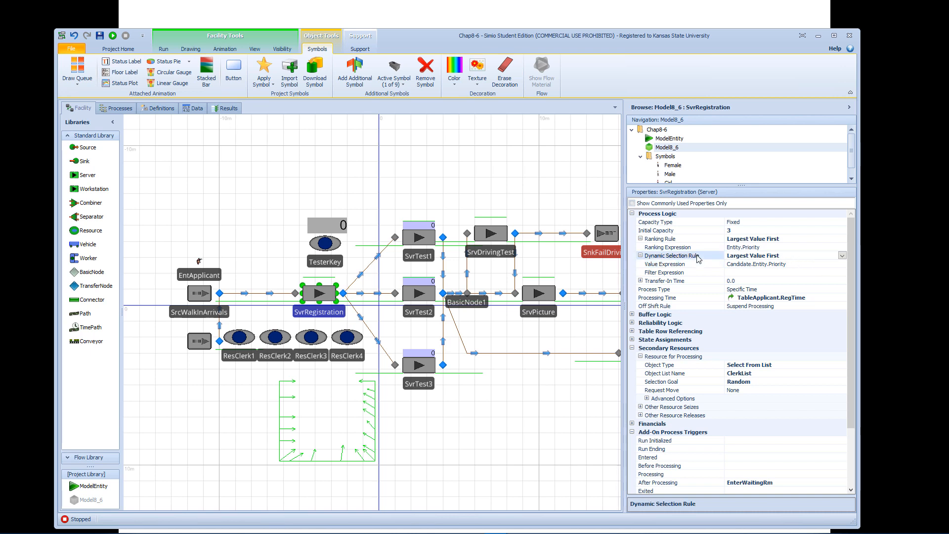
click(725, 262)
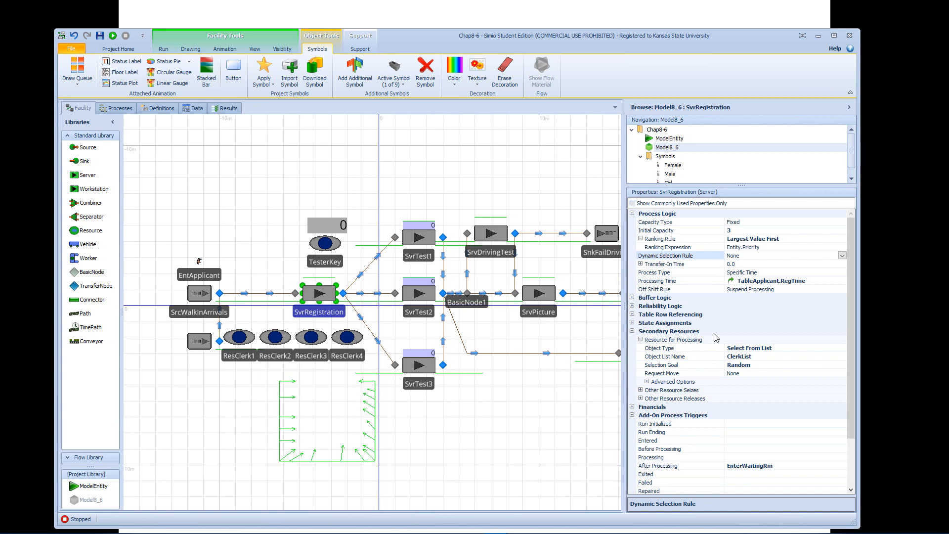
Set SvrRegistration's dynamic selection rule to Largest Value First with the value expression Candidate.Entity.Priority == 2.
click(742, 256)
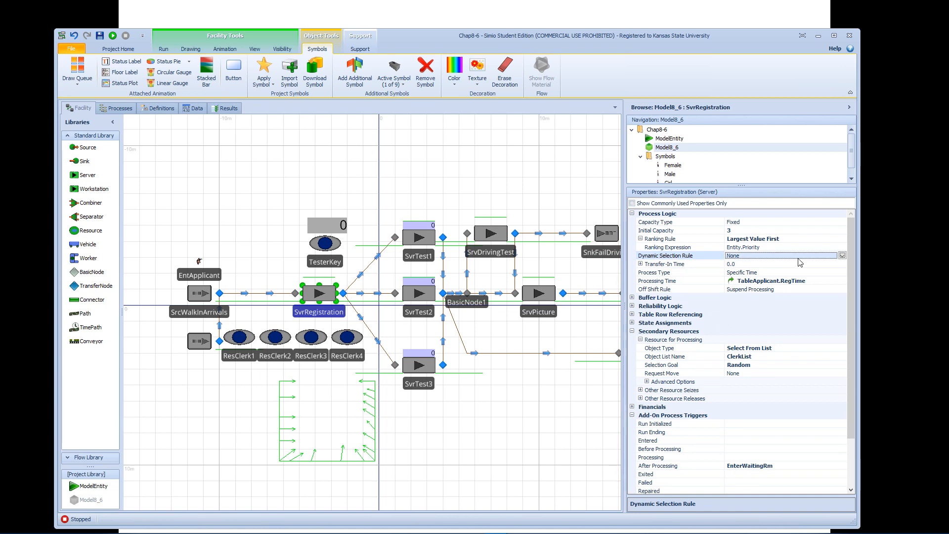
click(841, 256)
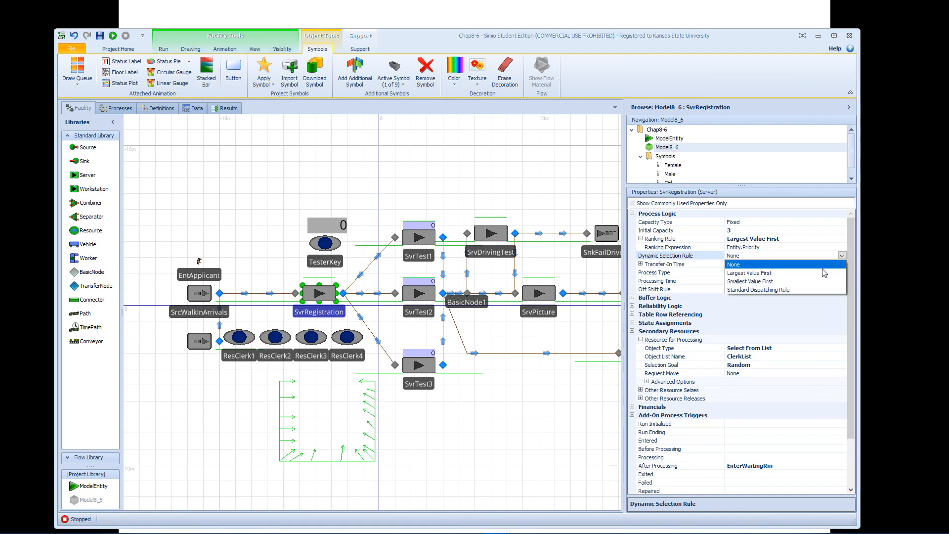
click(772, 273)
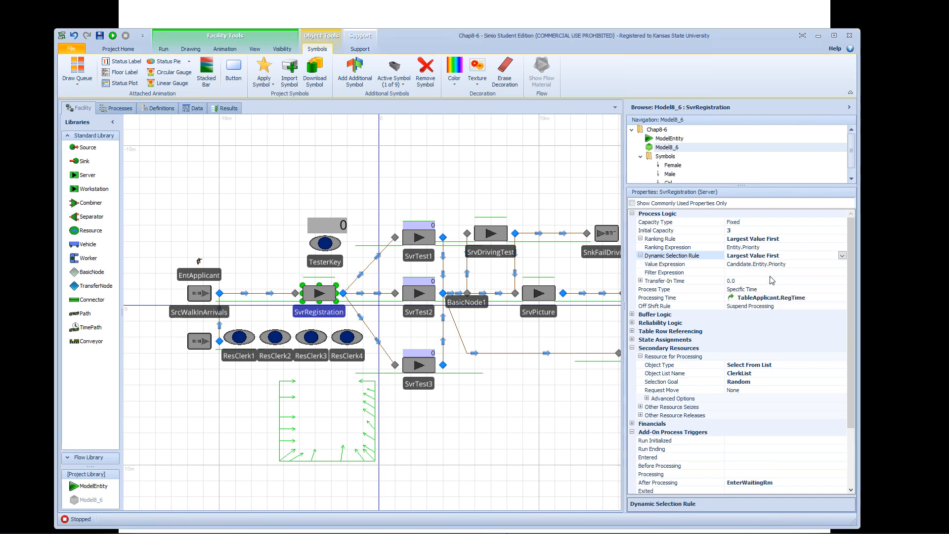
click(772, 264)
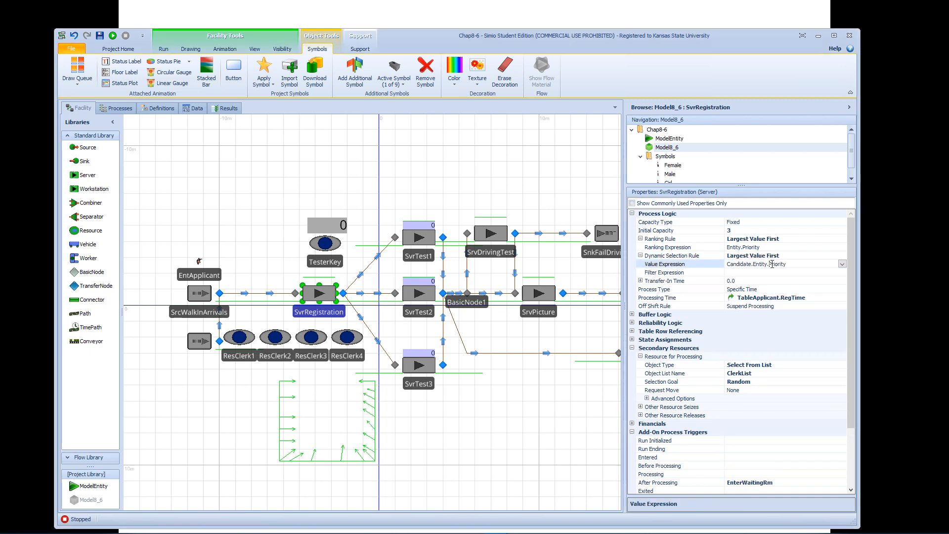
click(842, 264)
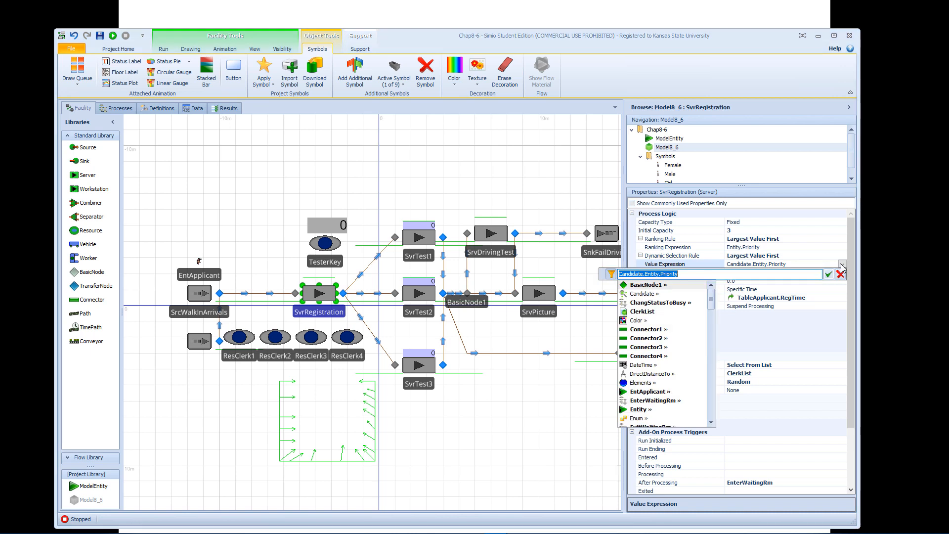
click(720, 275)
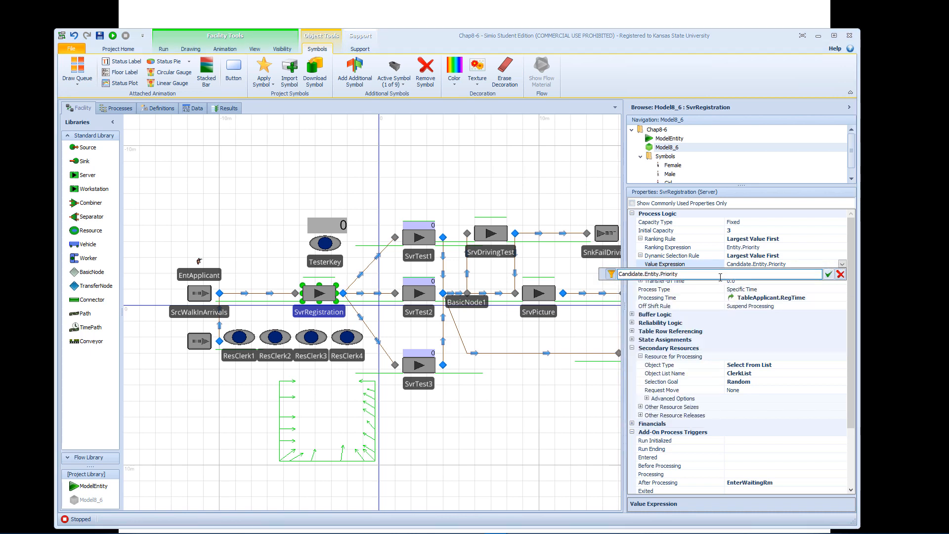
text(== 2 || Ca)
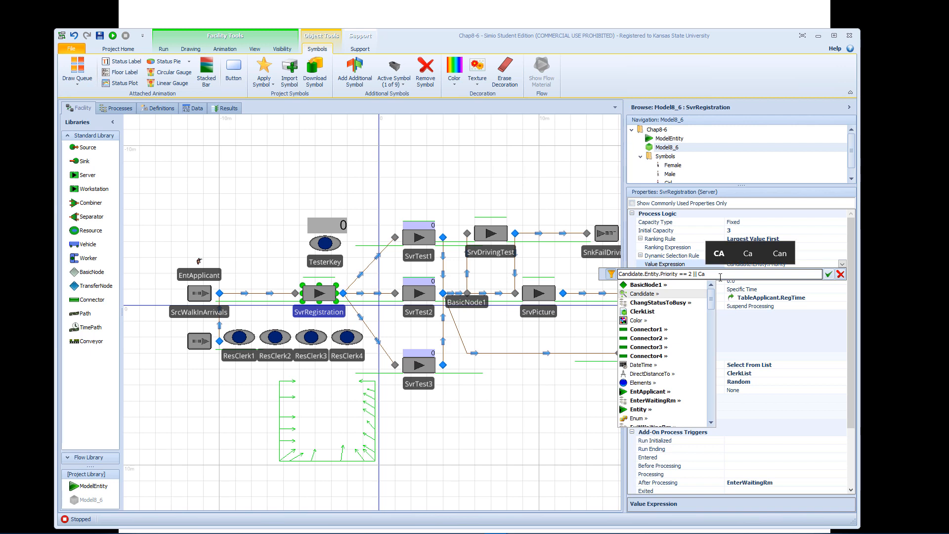
text(di)
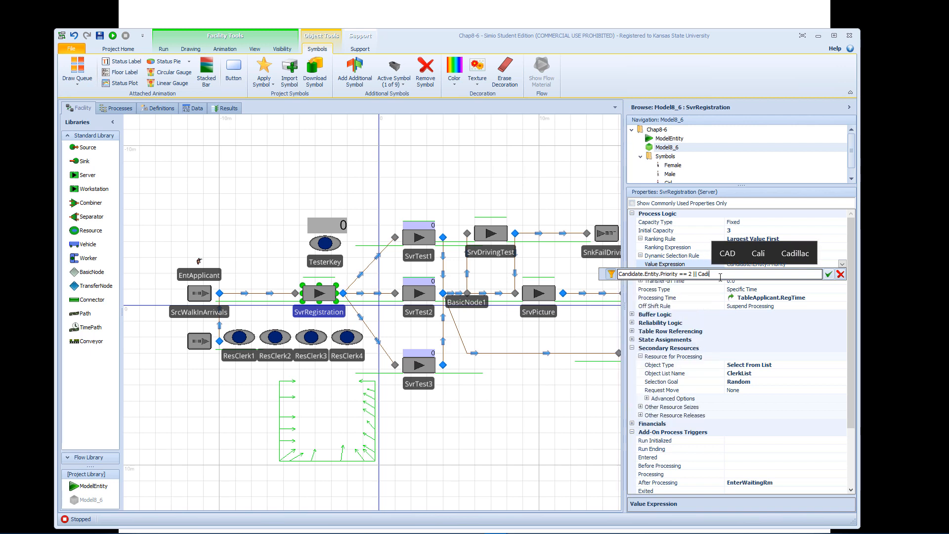
Add the alternative condition || Candidate.Entity.TimeInSystem > 0.5 to SvrRegistration's value expression.
key(BackSpace)
key(BackSpace)
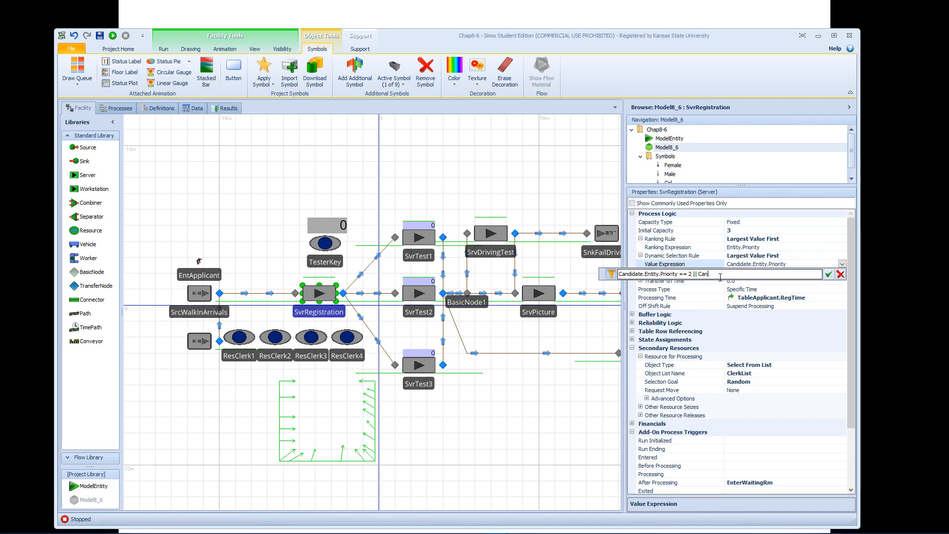
text(n)
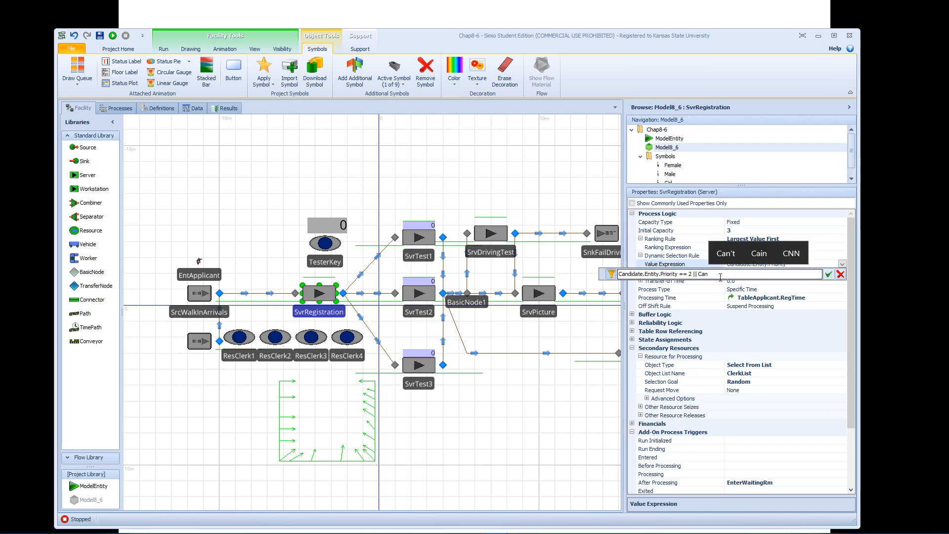
text(didate)
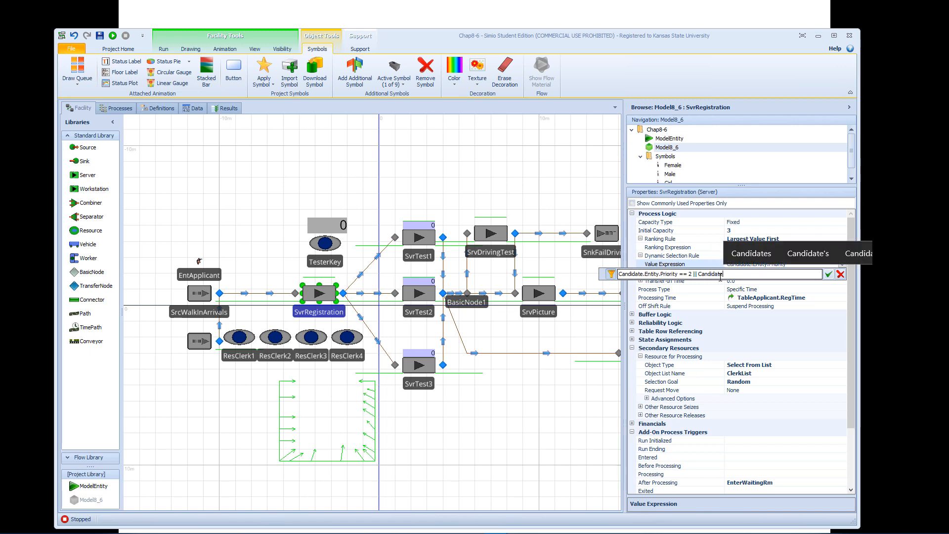
text(.)
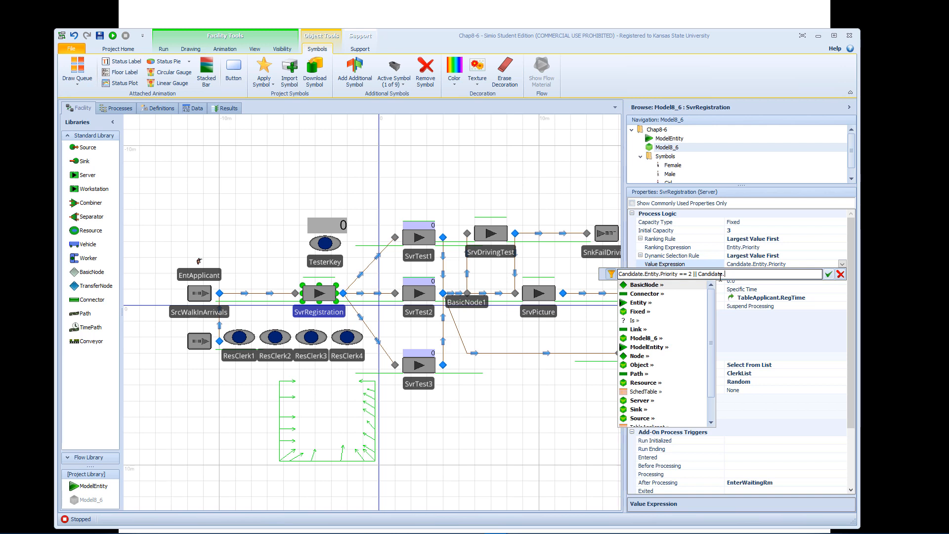
text(En)
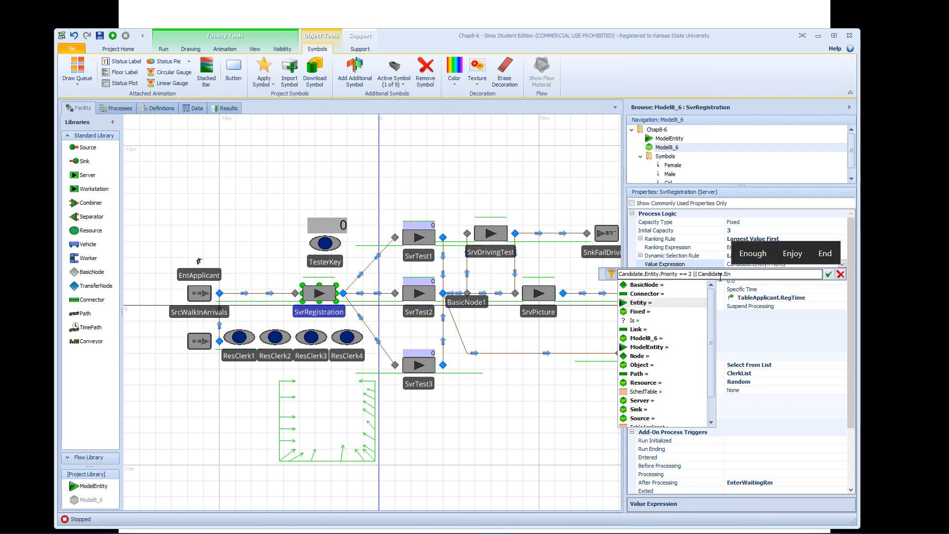
text(tity.Time)
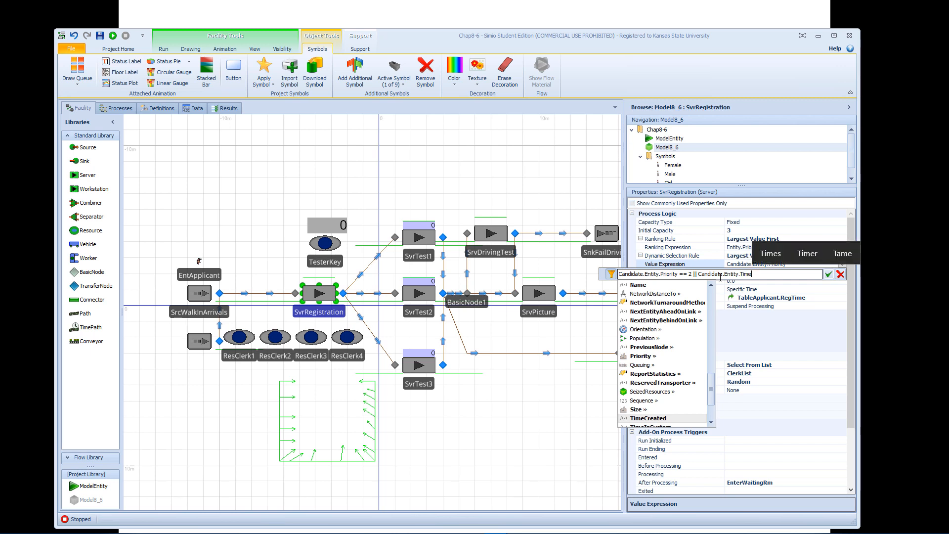
key(Down)
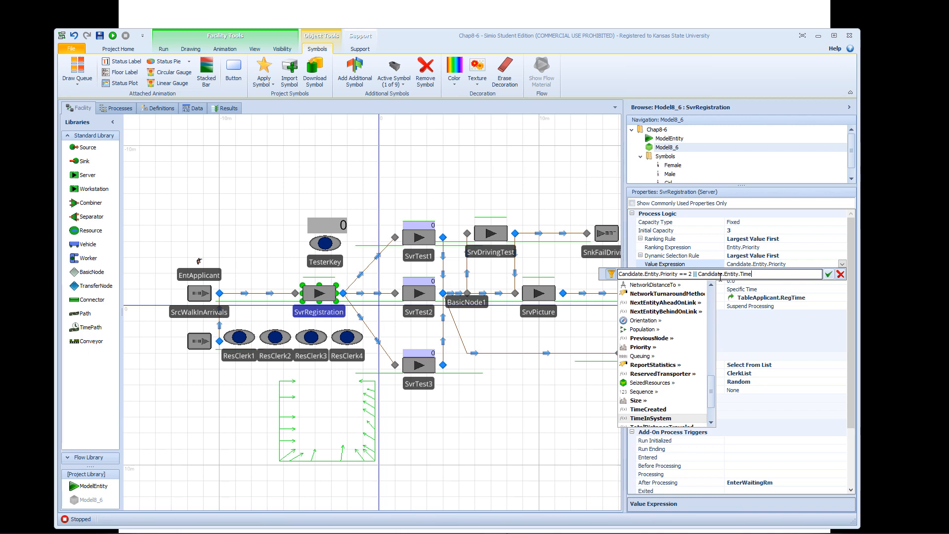
key(Return)
text(> 0.5)
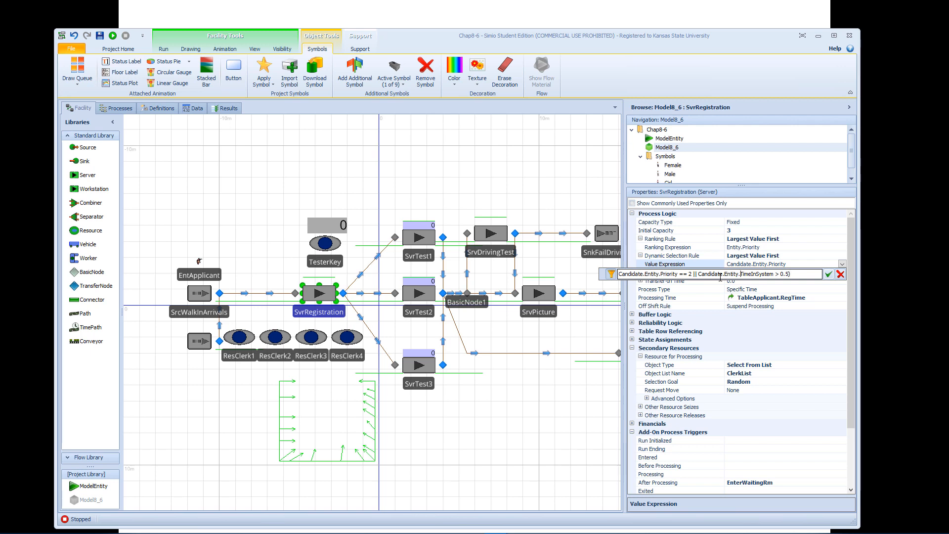
Enclose each of the two conditions in parentheses, copy the whole value expression, and accept it for SvrRegistration.
text(()
text())
text(()
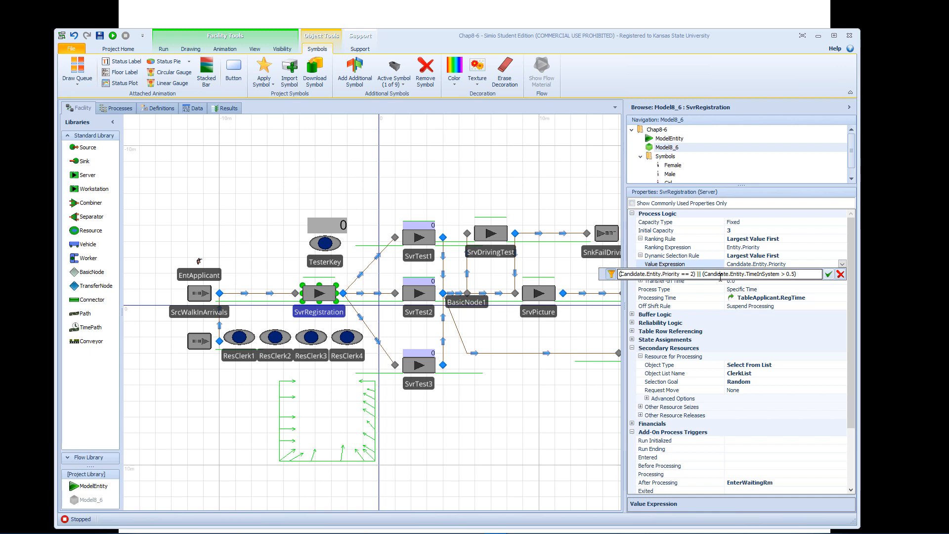
key(shift+Right)
key(shift+Right)
key(shift+Right)
key(shift+Right)
key(shift+Right)
key(shift+Right)
key(shift+Right)
key(shift+Right)
key(shift+Right)
key(shift+Right)
key(shift+Right)
key(shift+Right)
key(shift+Right)
key(shift+Right)
key(shift+Right)
key(shift+Right)
key(shift+Right)
key(shift+Right)
key(shift+Right)
key(shift+Right)
key(shift+Right)
key(shift+Right)
key(shift+Right)
key(shift+Right)
key(shift+Right)
key(shift+Right)
key(shift+Right)
key(shift+Right)
key(shift+Right)
key(shift+Right)
key(shift+Right)
key(shift+Right)
key(shift+Right)
key(shift+Right)
key(shift+Right)
key(shift+Right)
key(shift+Right)
key(shift+Right)
key(shift+Right)
key(shift+Right)
key(Home)
key(shift+End)
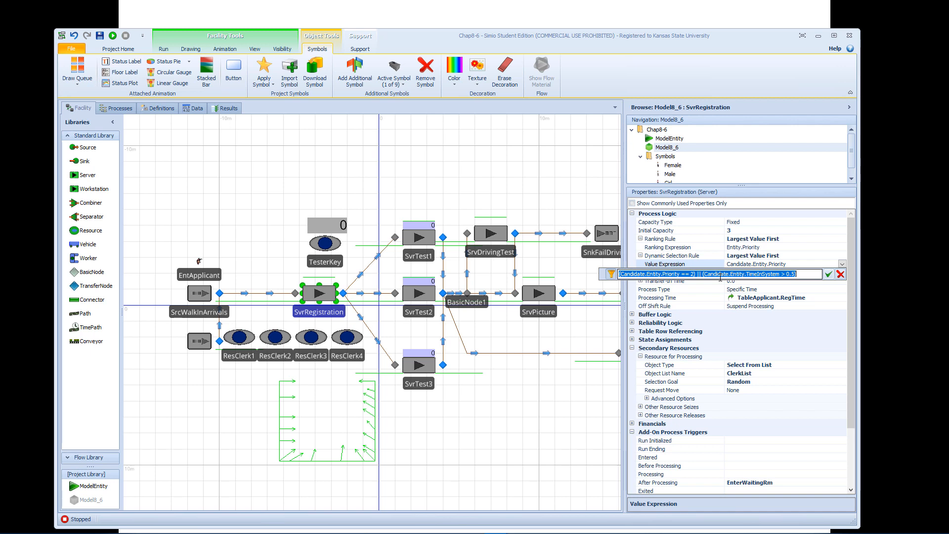
click(828, 273)
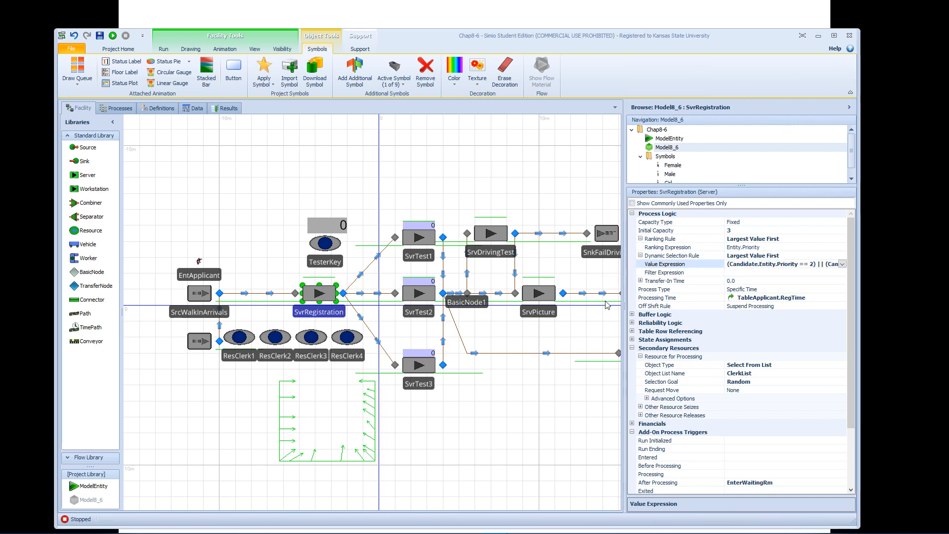
Set the dynamic selection rule of both SrvPicture and SrvDrivingTest to Largest Value First.
click(553, 295)
ctrl+click(498, 236)
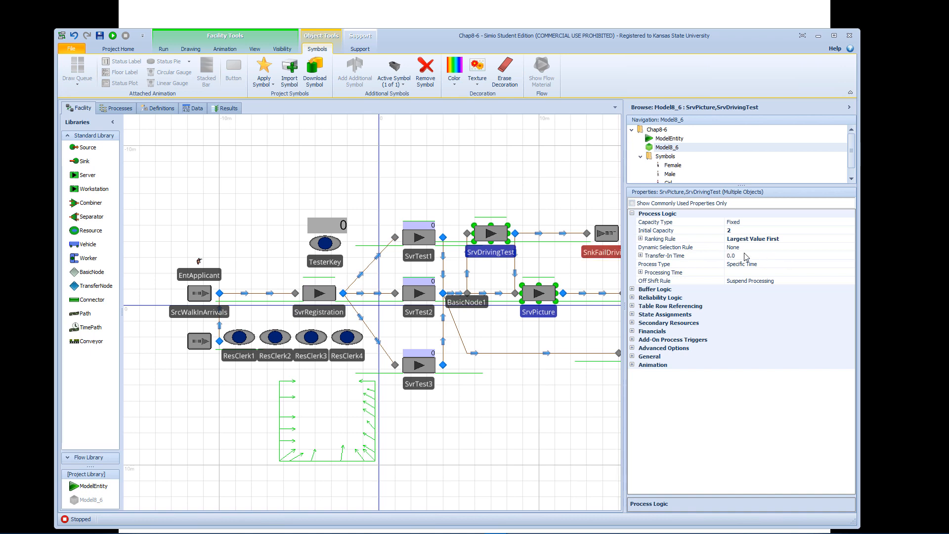
click(746, 247)
click(746, 247)
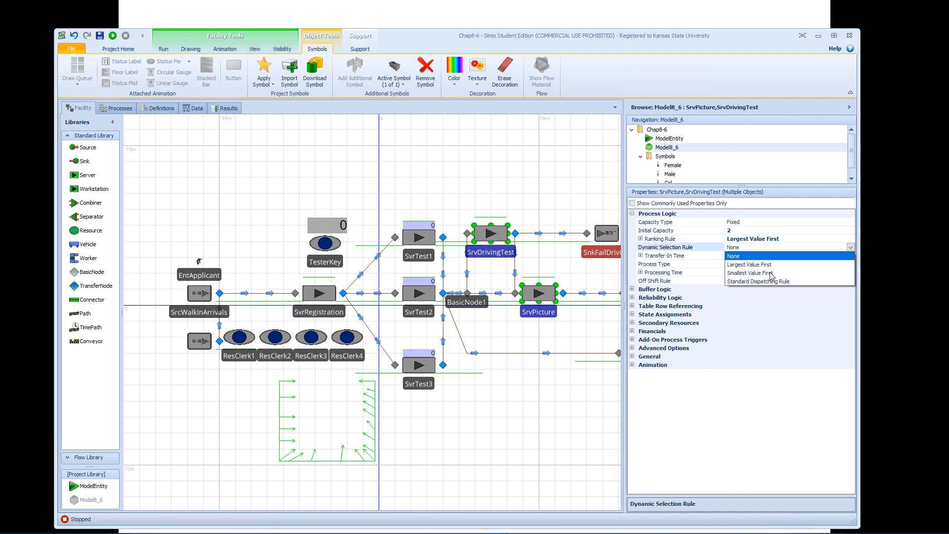
click(749, 264)
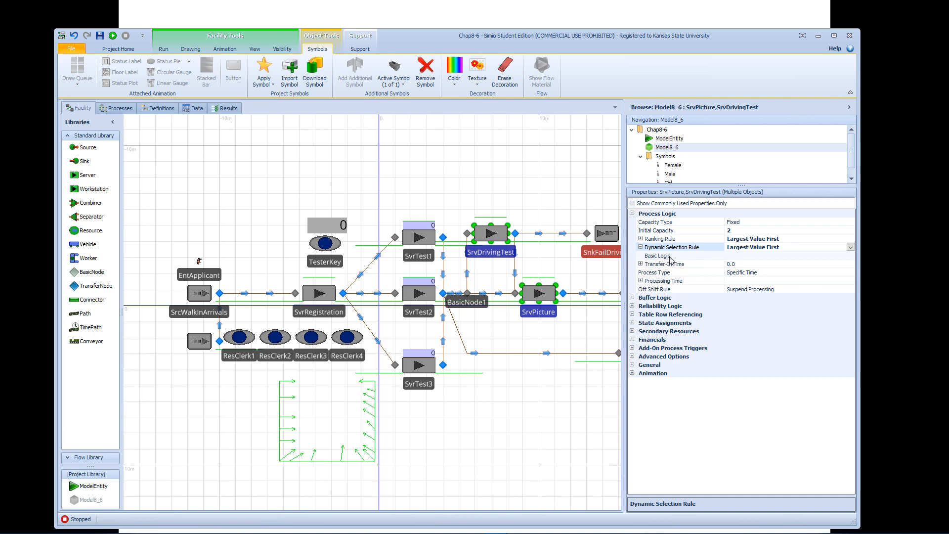
click(539, 206)
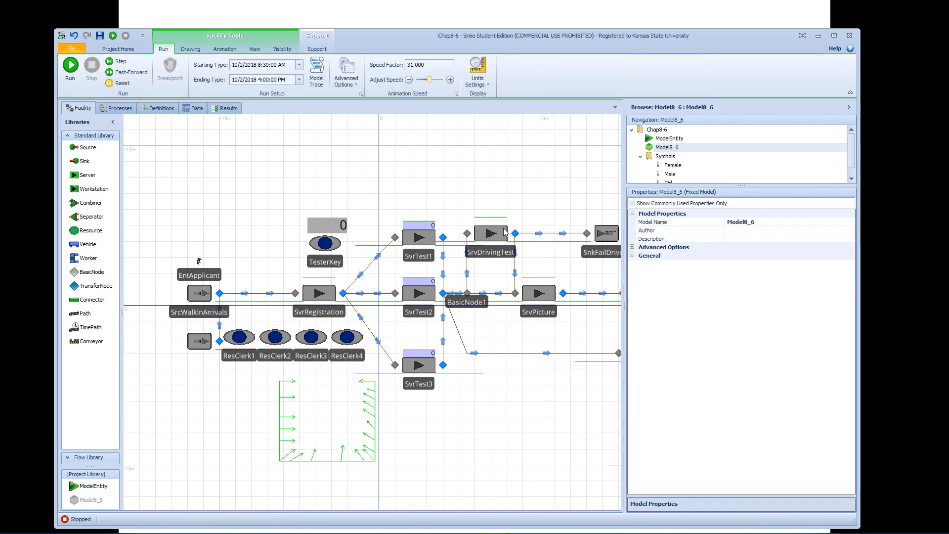
Replace SrvDrivingTest's value expression with the copied priority-or-time-in-system expression.
click(504, 232)
click(795, 255)
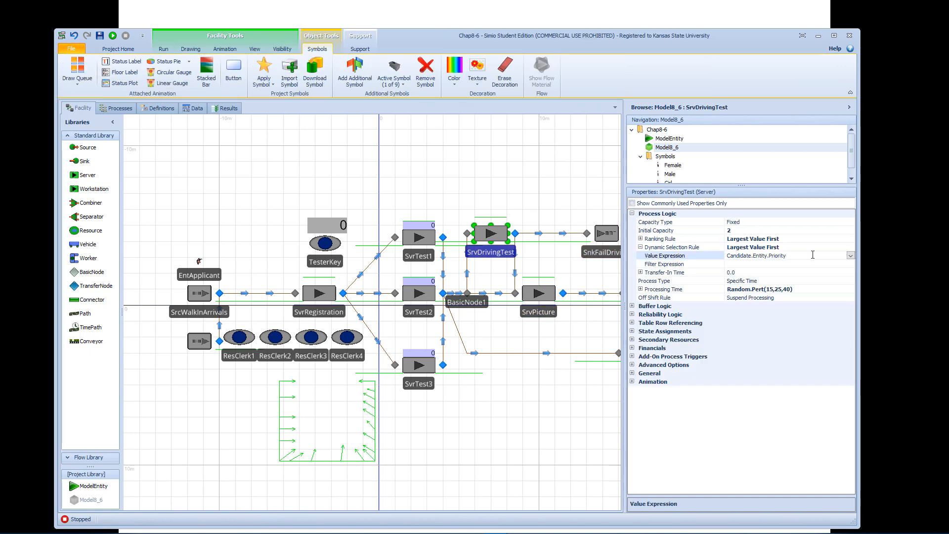
key(ctrl+a)
key(ctrl+v)
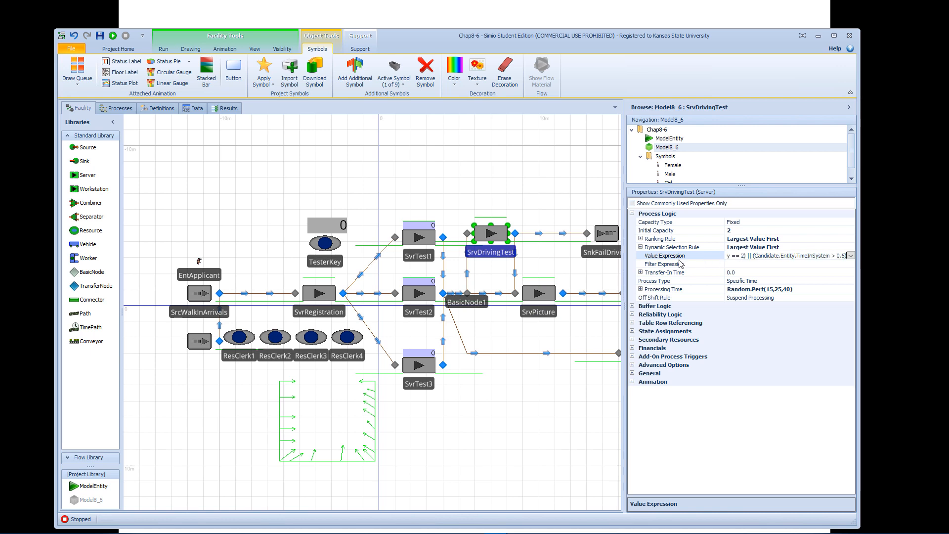
Replace SrvPicture's value expression with the same copied priority-or-time-in-system expression.
click(548, 294)
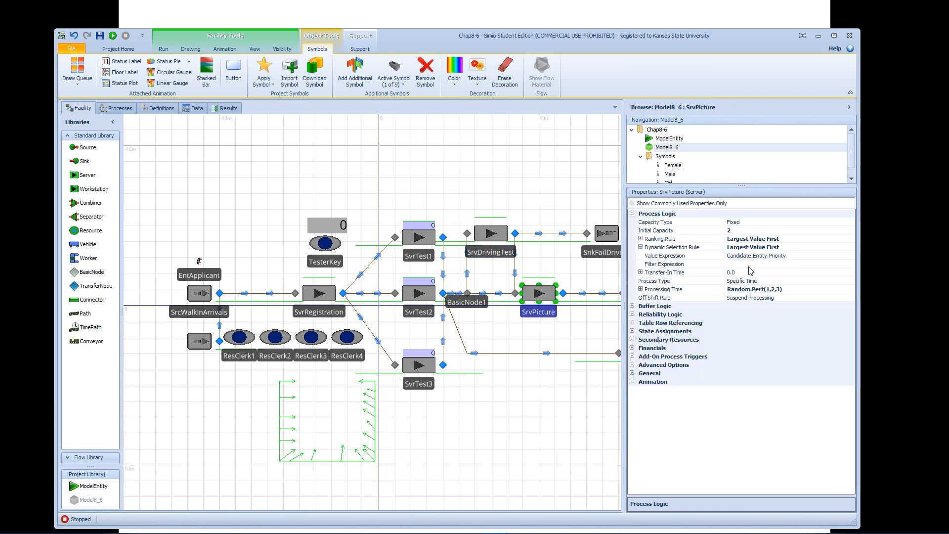
click(798, 257)
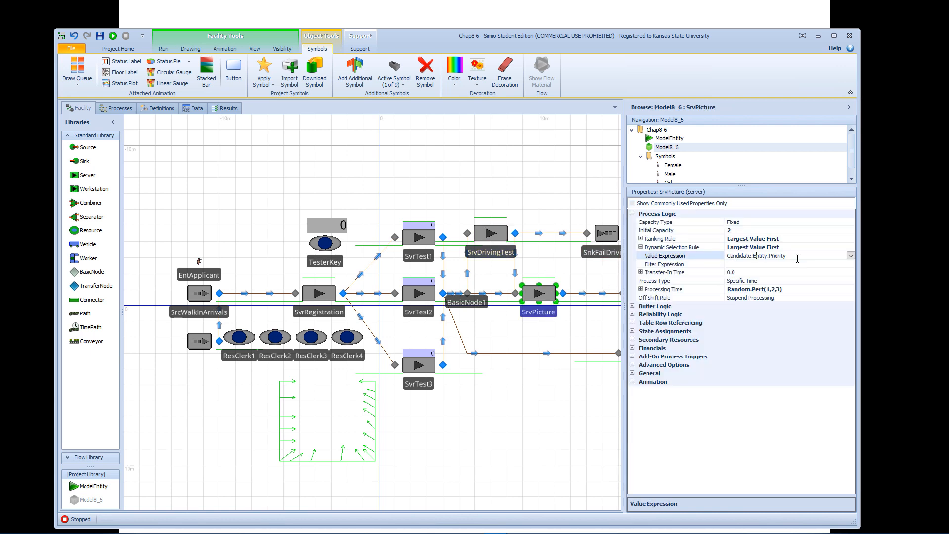
key(ctrl+a)
key(ctrl+v)
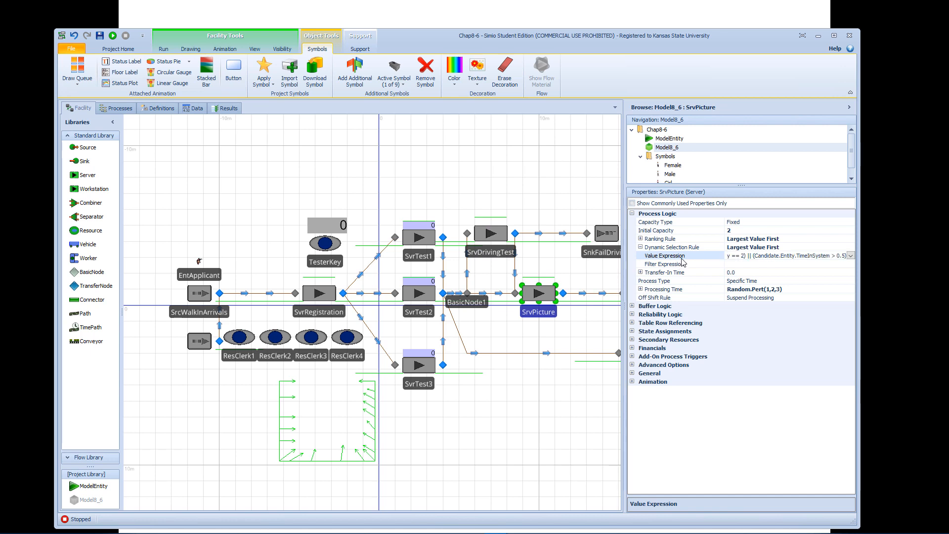
click(282, 124)
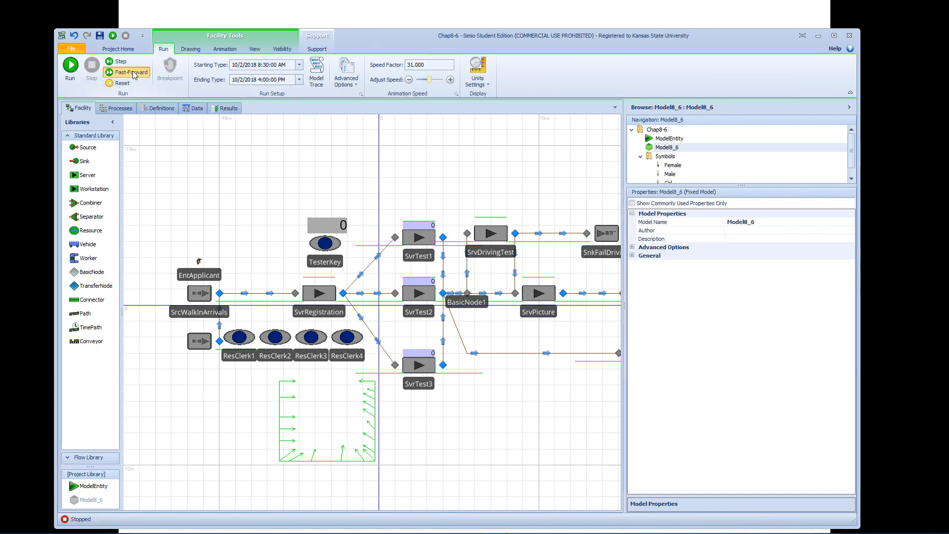
Fast-forward the model to its end, examine the pivot grid's time-in-system results, stop the run, and return to the facility model.
click(132, 73)
click(227, 108)
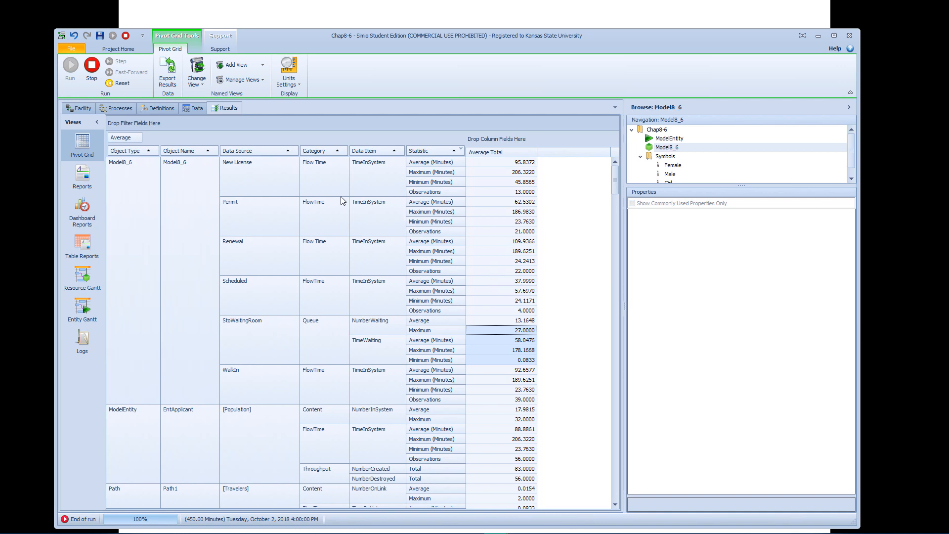
click(96, 69)
click(89, 108)
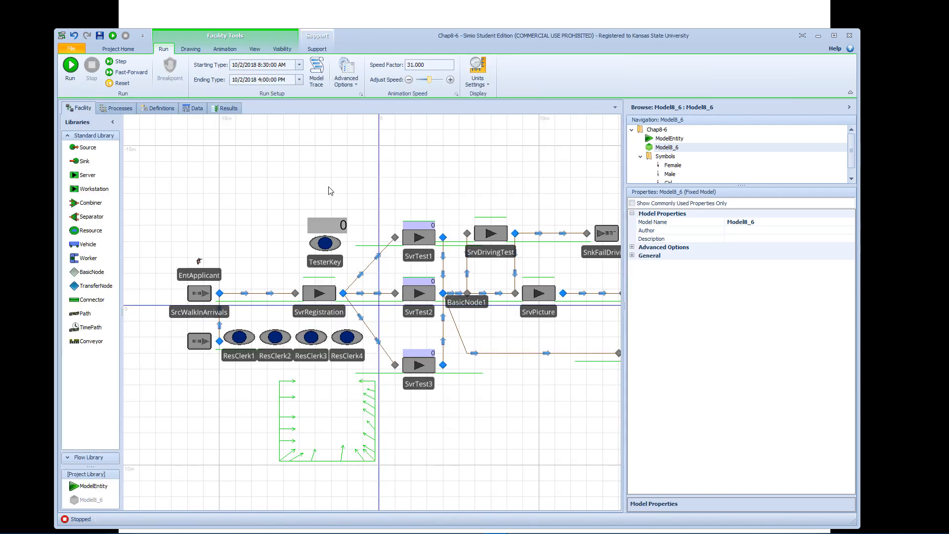